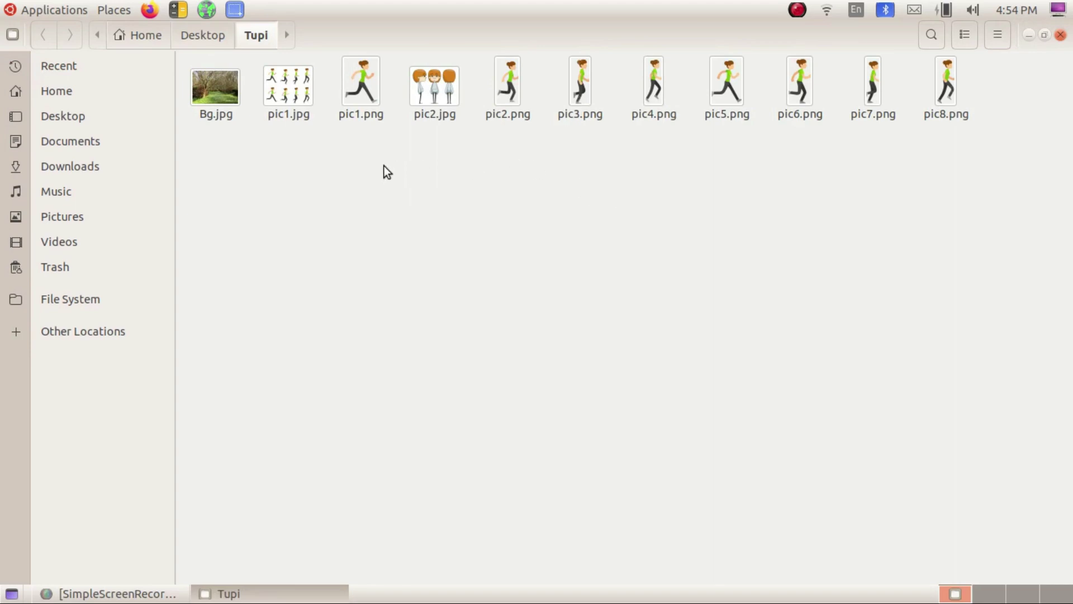
# View the running-pose sprite sheet pic1.jpg from the Tupi folder, then close it
pyautogui.doubleClick(293, 89)
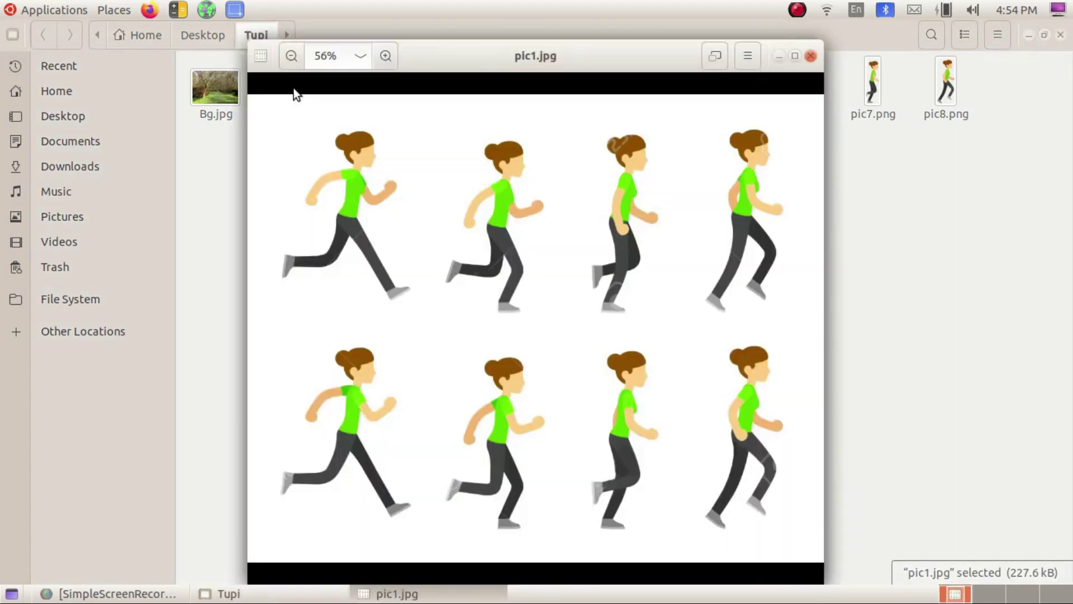
pyautogui.moveTo(594, 56); pyautogui.dragTo(571, 41)
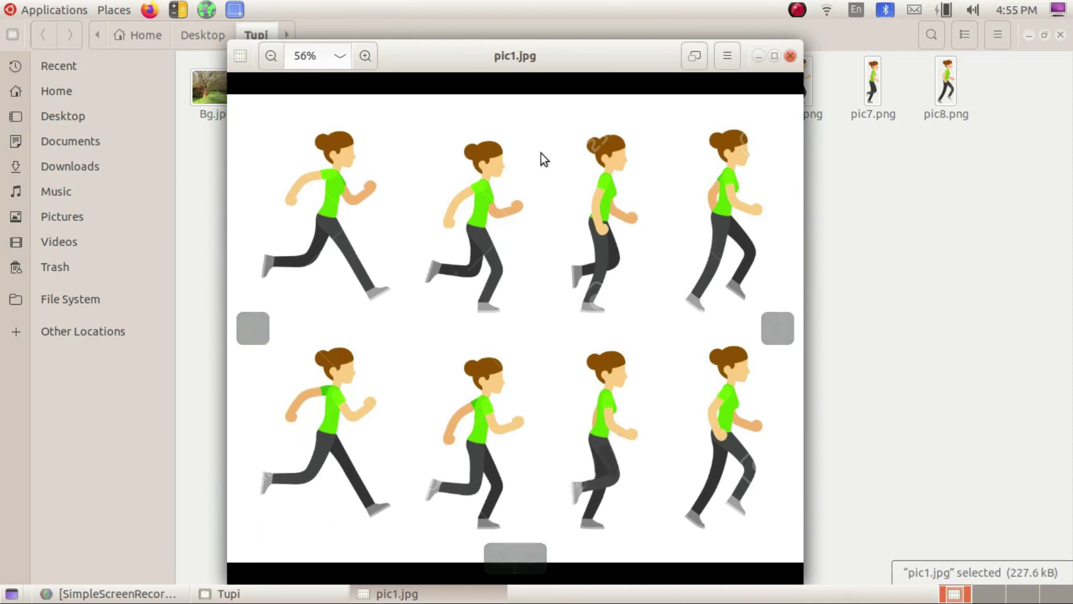
pyautogui.moveTo(549, 52); pyautogui.dragTo(584, 34)
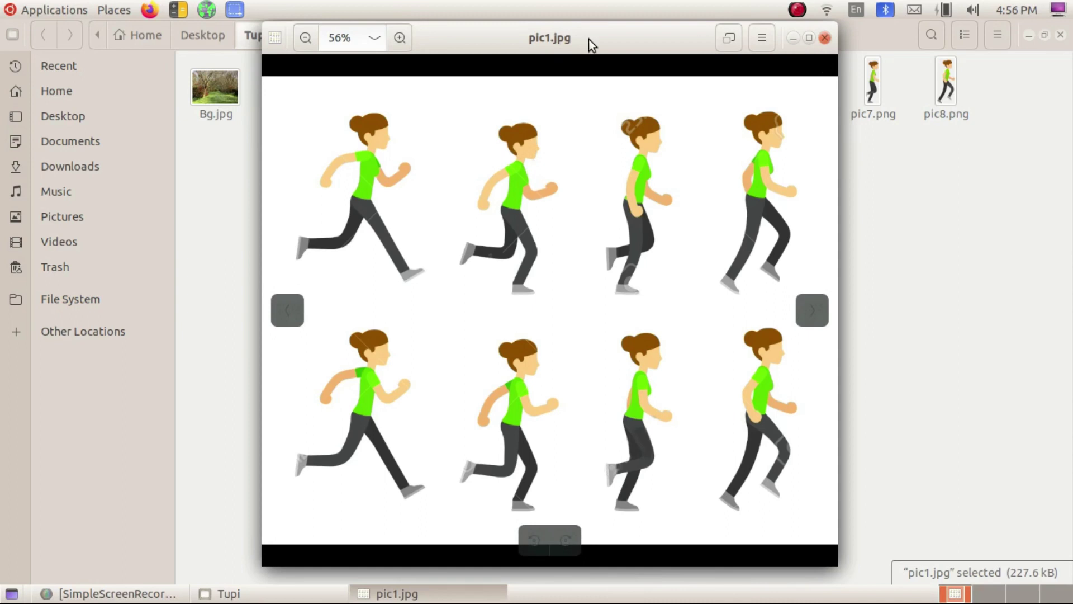
pyautogui.moveTo(589, 39); pyautogui.dragTo(487, 155)
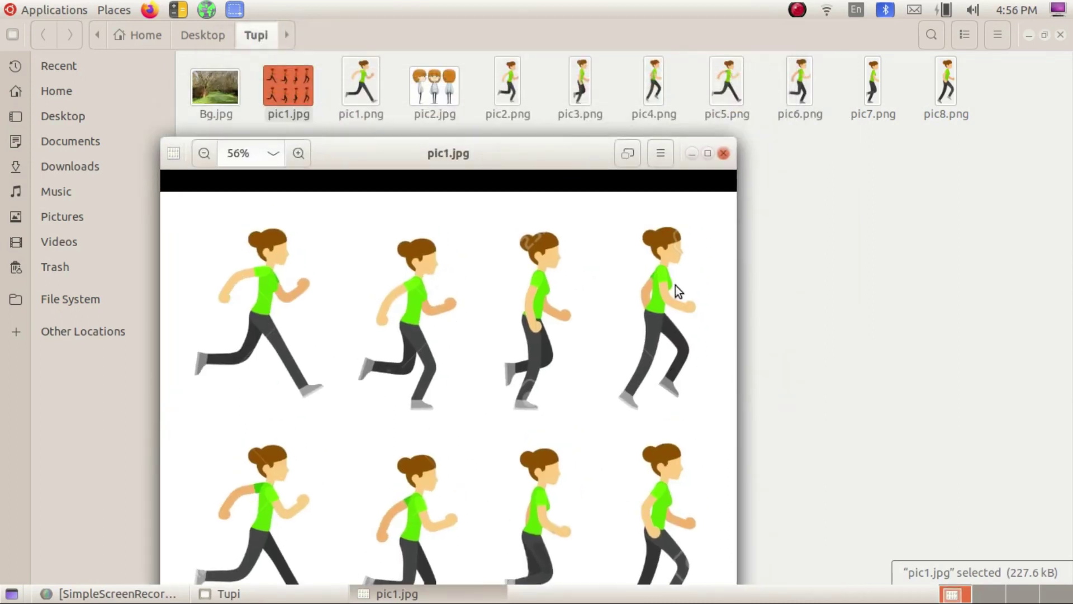
pyautogui.click(724, 153)
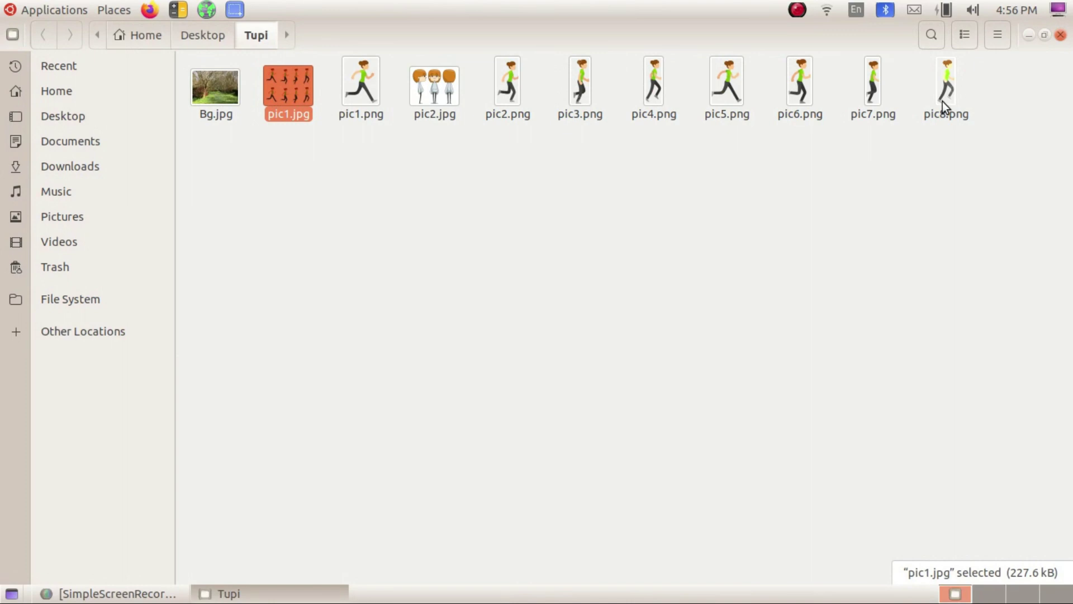
pyautogui.doubleClick(296, 88)
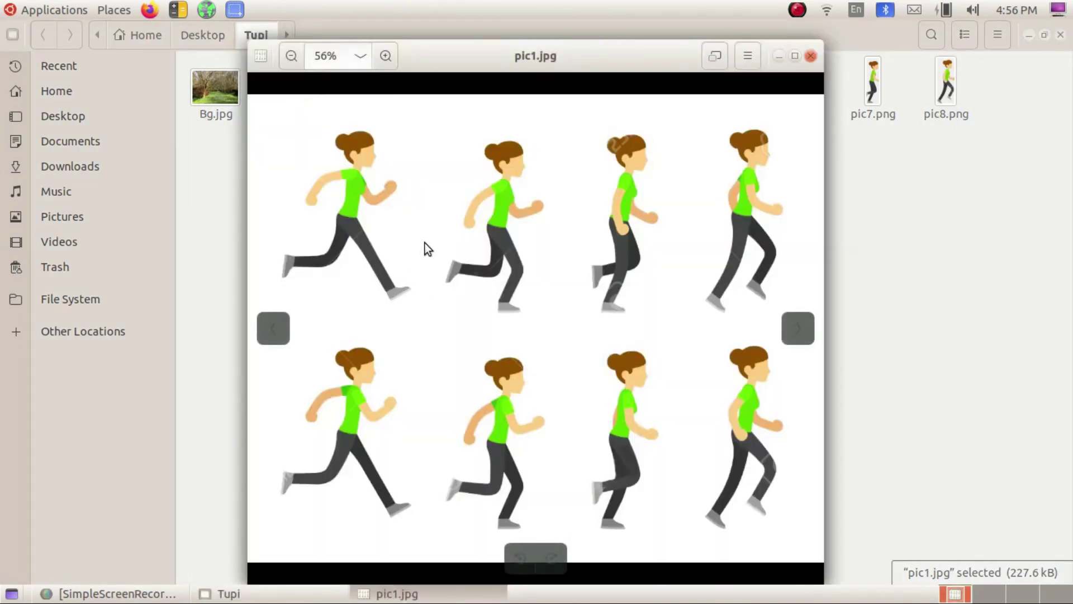
pyautogui.click(809, 57)
# Open pic2.png and browse back and forth through the separate transparent running-pose images up to pic7.png, then close the viewer
pyautogui.doubleClick(513, 89)
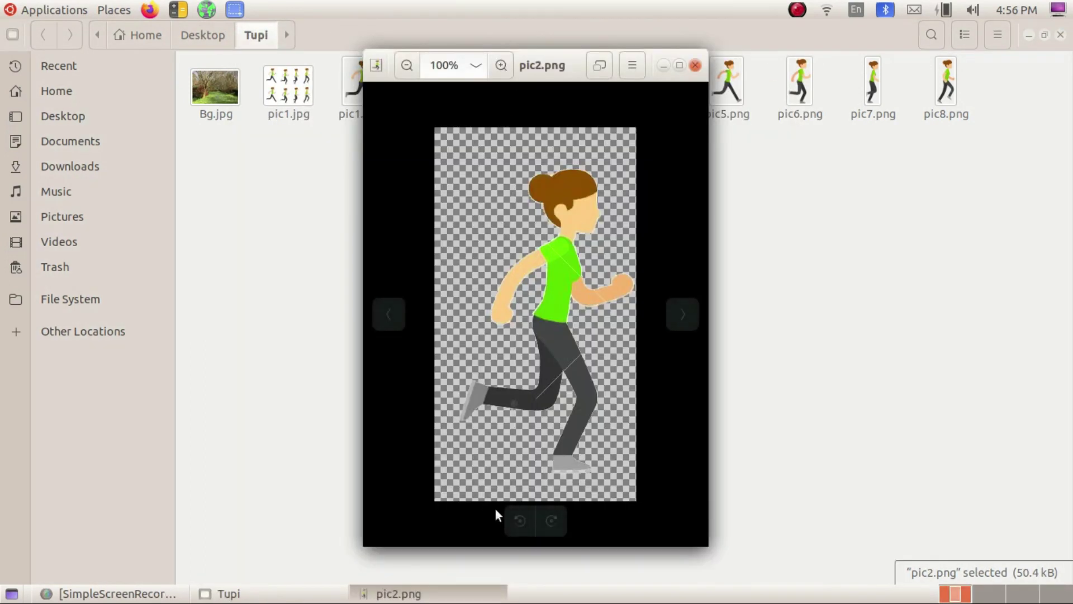
pyautogui.moveTo(537, 82); pyautogui.dragTo(506, 158)
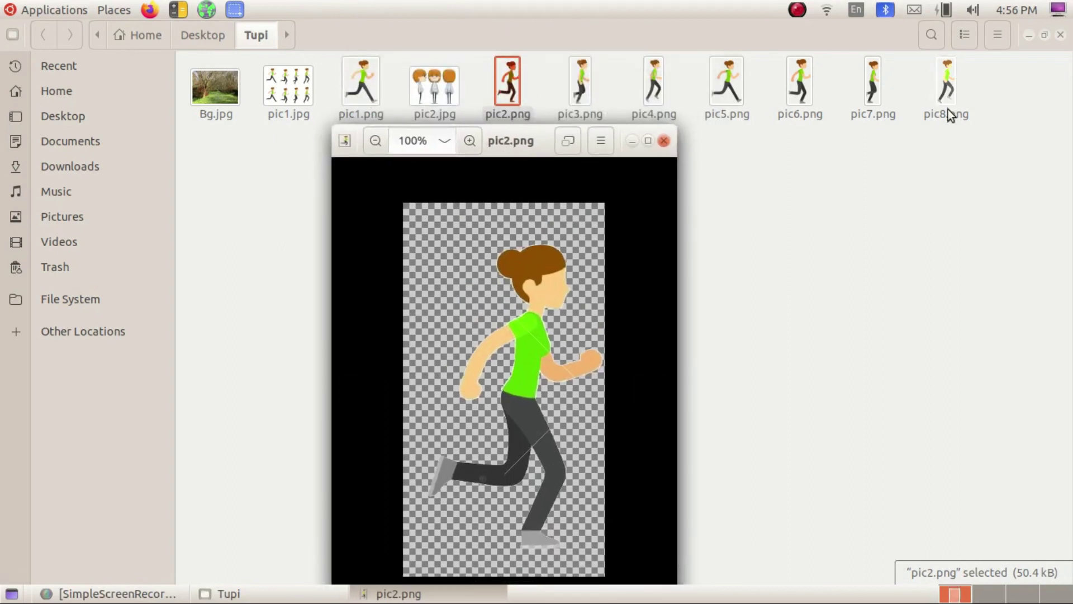
pyautogui.moveTo(628, 415)
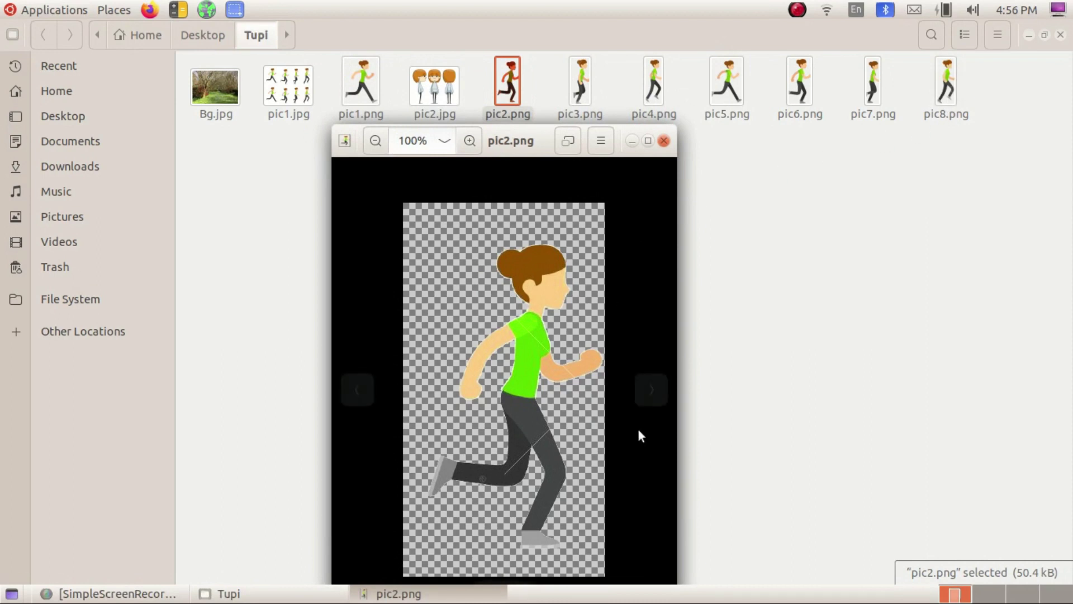
pyautogui.click(649, 395)
pyautogui.click(648, 395)
pyautogui.click(650, 389)
pyautogui.click(649, 389)
pyautogui.click(650, 389)
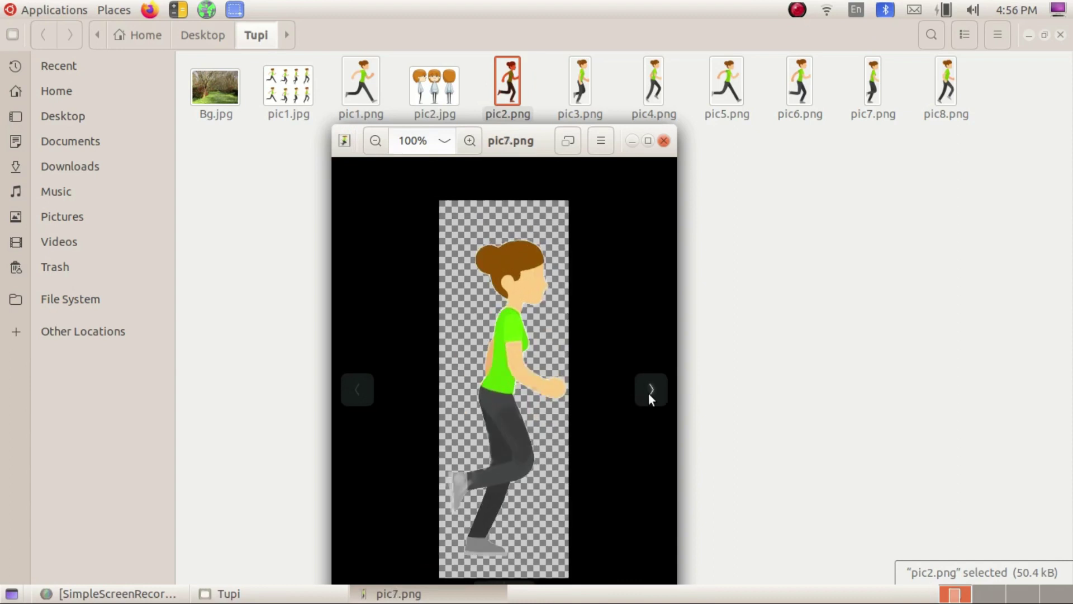
pyautogui.click(358, 389)
pyautogui.click(364, 399)
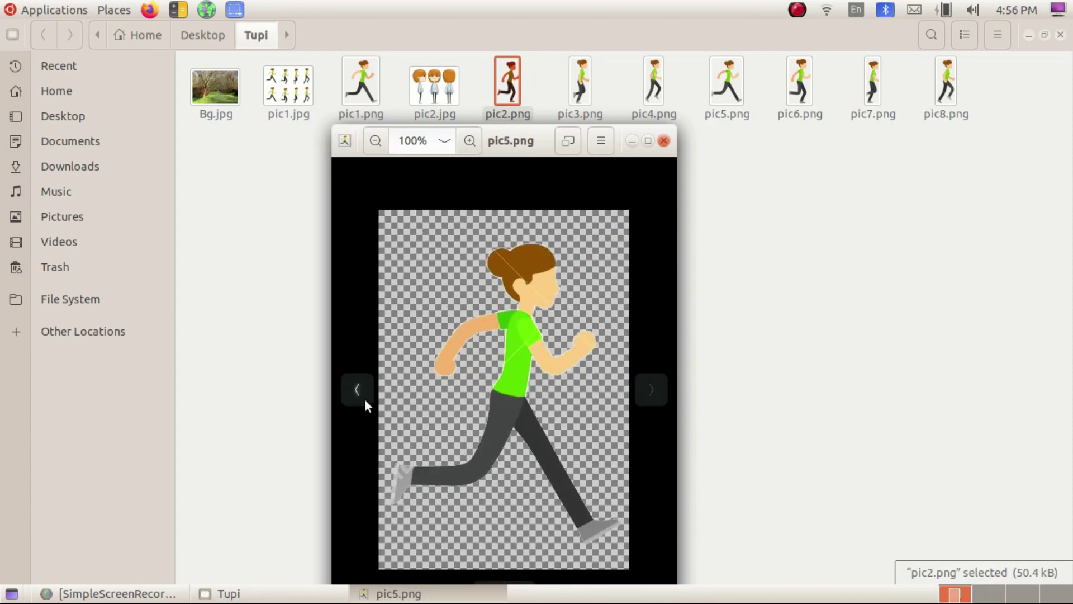
pyautogui.click(364, 399)
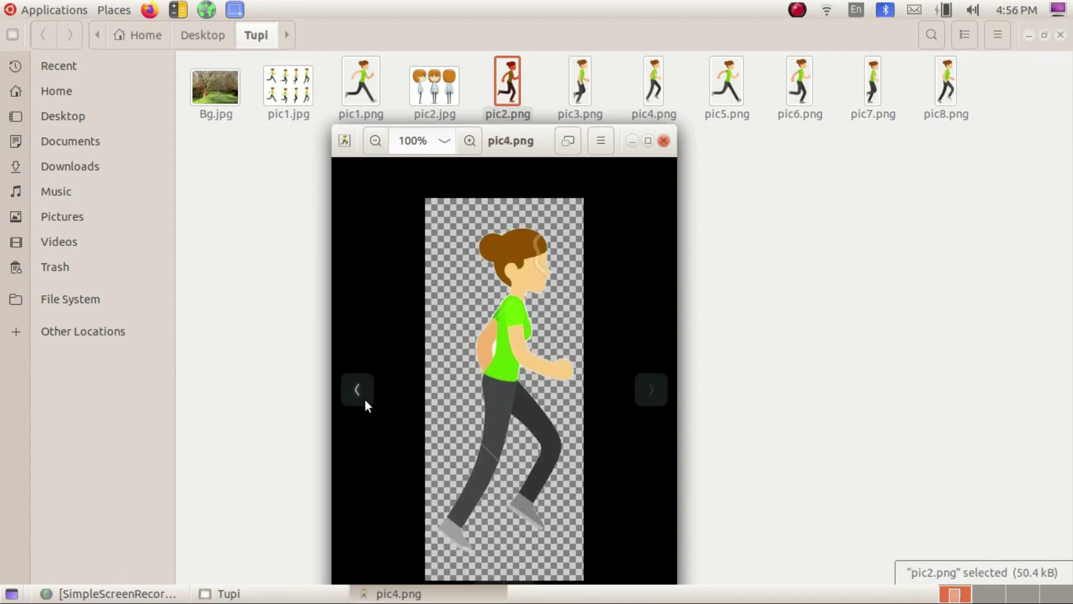
pyautogui.click(365, 399)
pyautogui.click(650, 389)
pyautogui.click(649, 390)
pyautogui.click(649, 389)
pyautogui.click(649, 390)
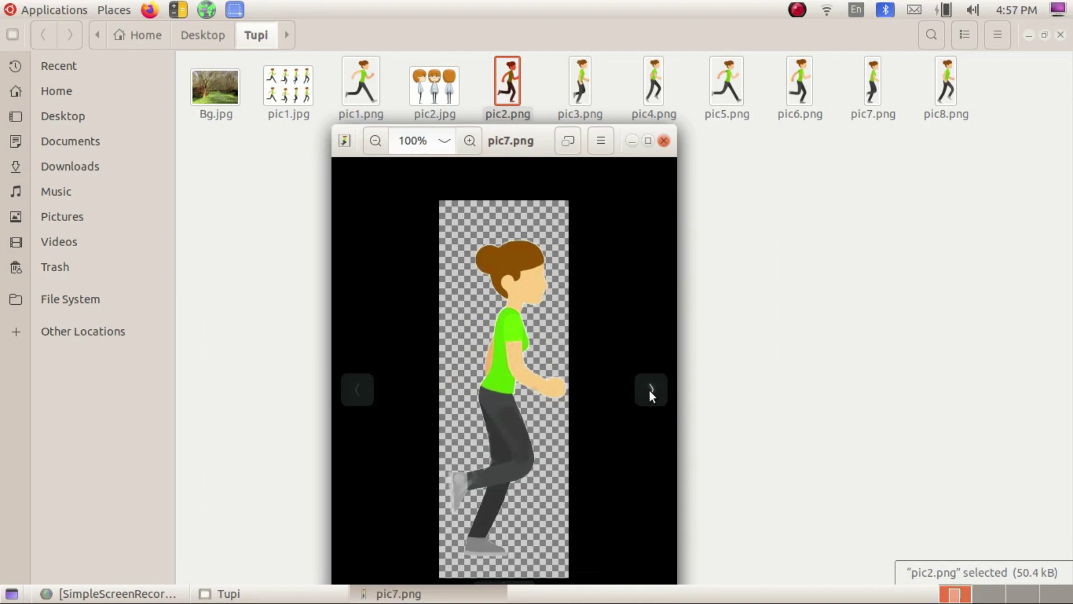
pyautogui.click(352, 390)
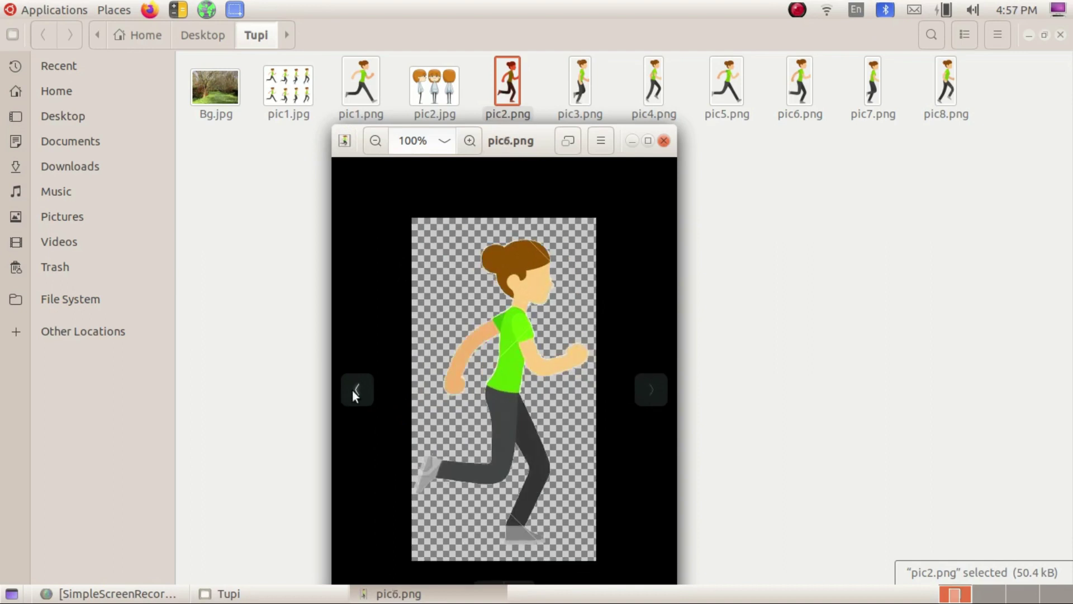
pyautogui.click(352, 390)
pyautogui.click(352, 390)
pyautogui.click(352, 390)
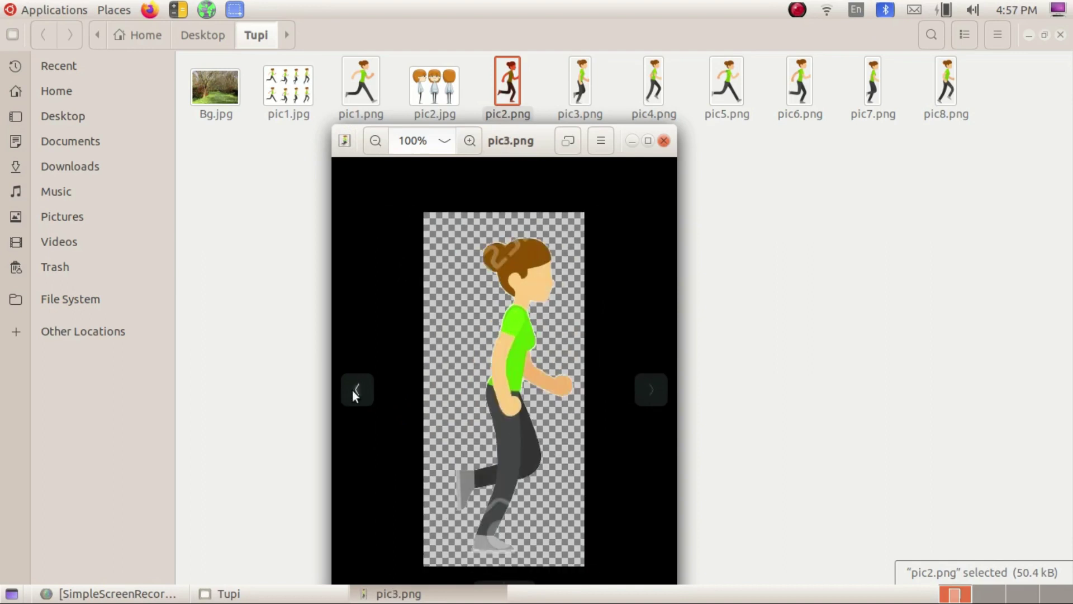
pyautogui.click(664, 142)
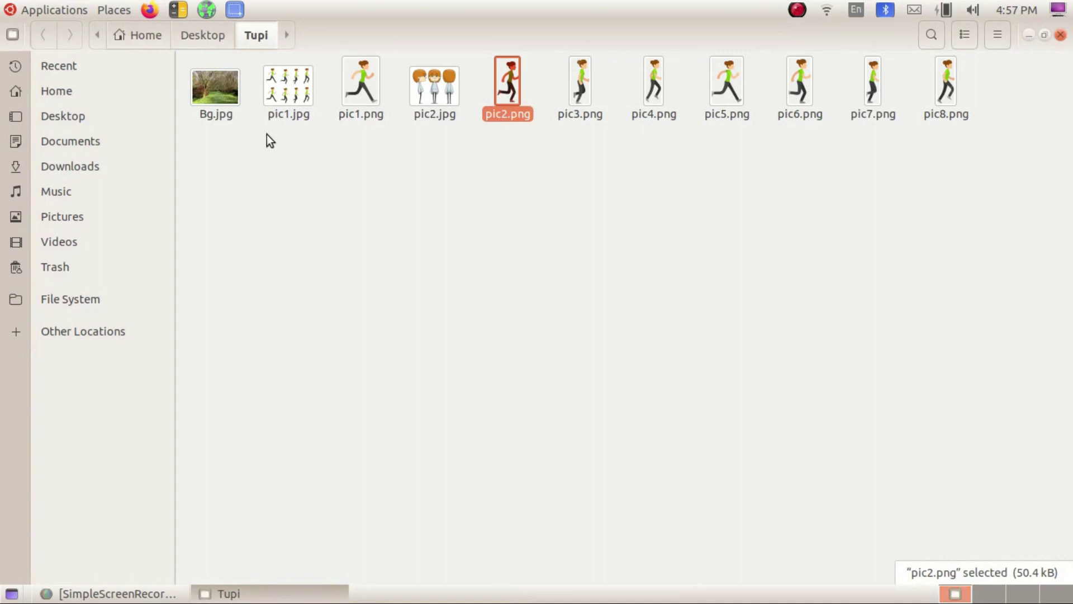
# View the garden background photo Bg.jpg from the Tupi folder
pyautogui.doubleClick(223, 92)
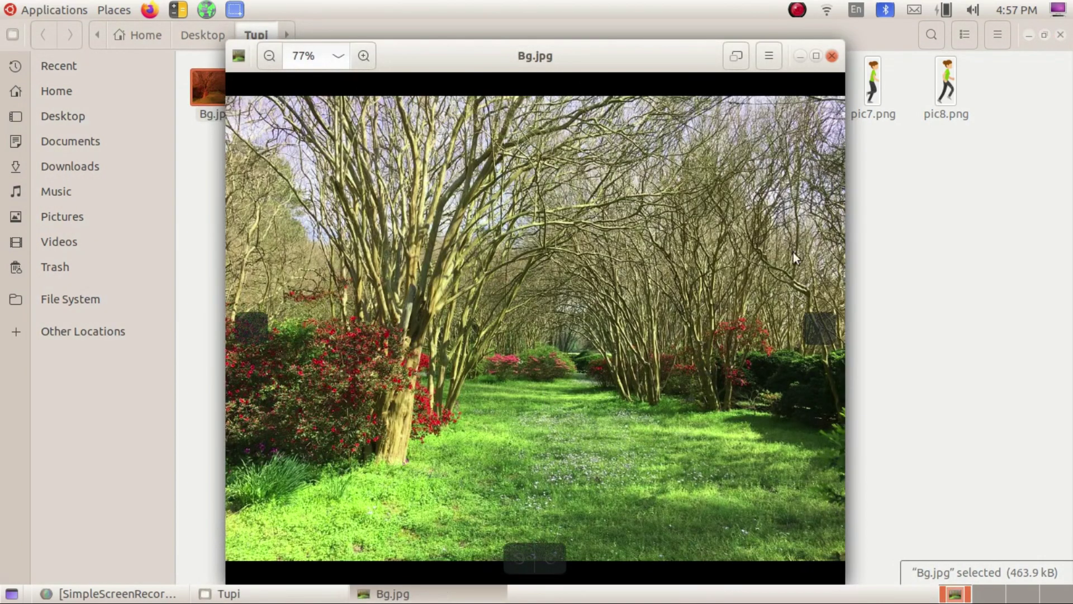
pyautogui.moveTo(667, 66); pyautogui.dragTo(670, 50)
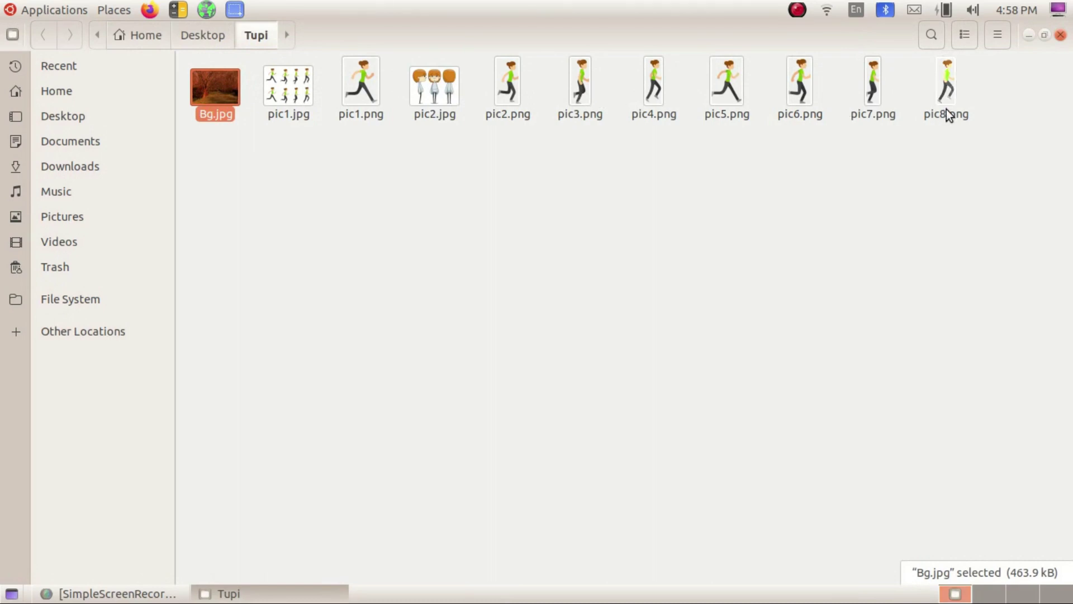
# Launch TupiTube Desk from the graphics applications and dismiss its tip of the day
pyautogui.click(76, 11)
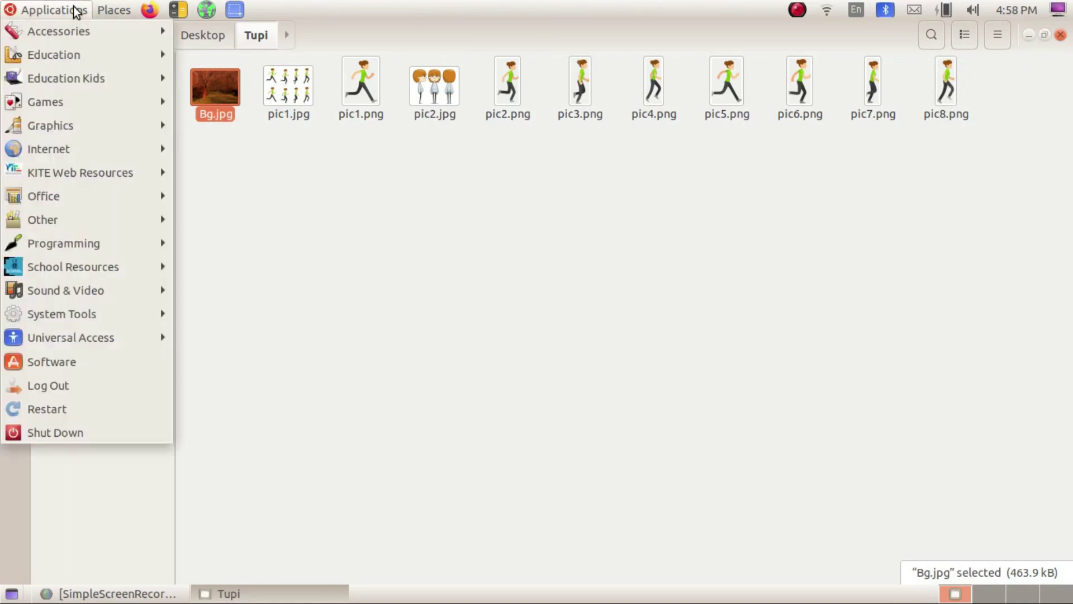
pyautogui.moveTo(79, 125)
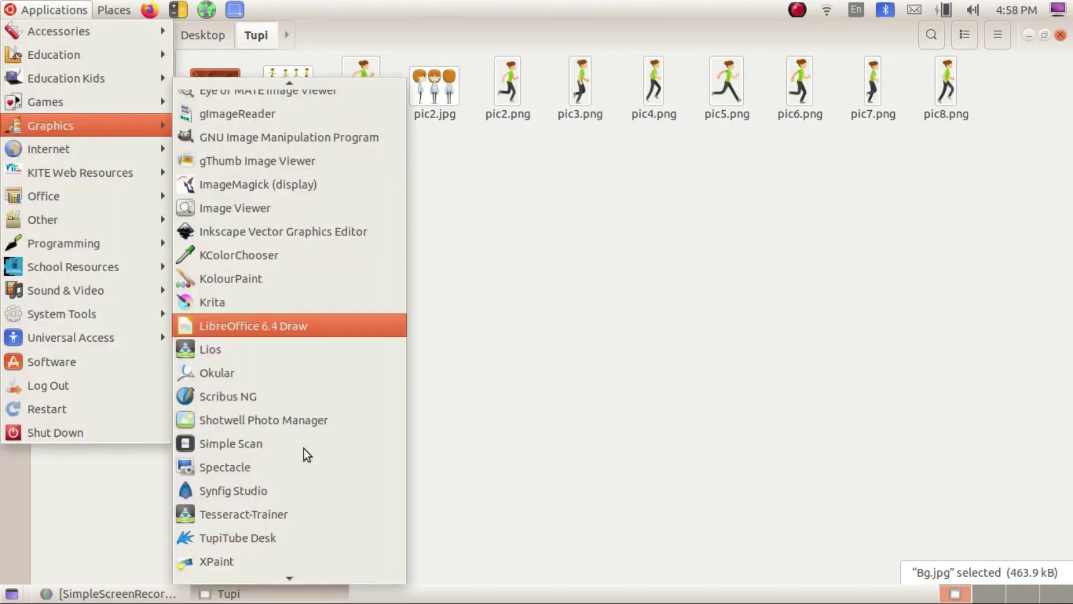
pyautogui.scroll(-1, 302, 503)
pyautogui.click(270, 514)
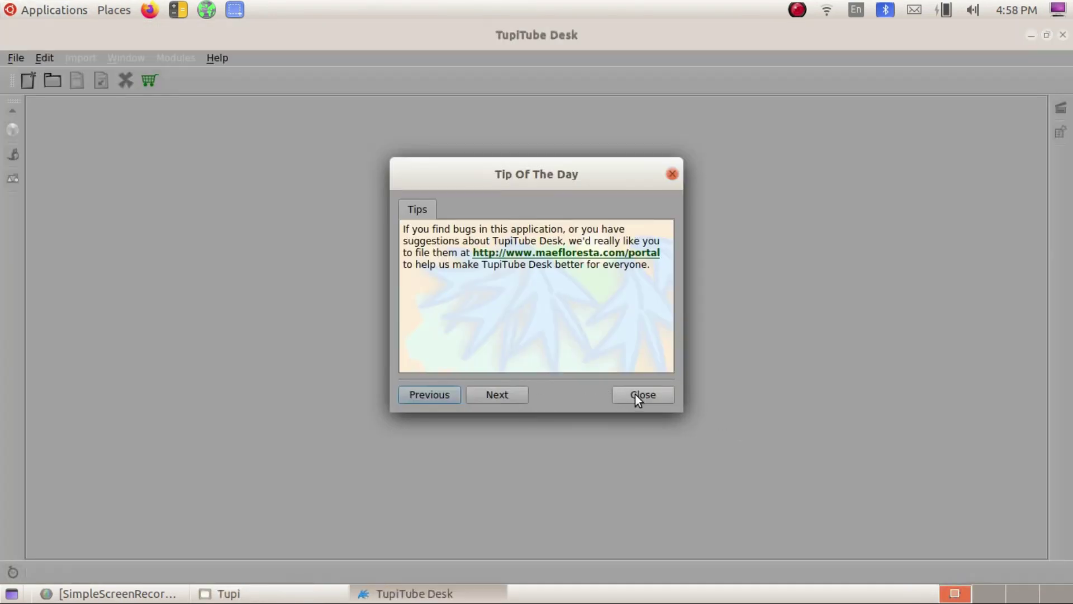
pyautogui.click(635, 394)
# Create a new project named my_project with the default 480 (PAL DV/DVD) preset, 720 x 480 at 25 FPS
pyautogui.click(16, 58)
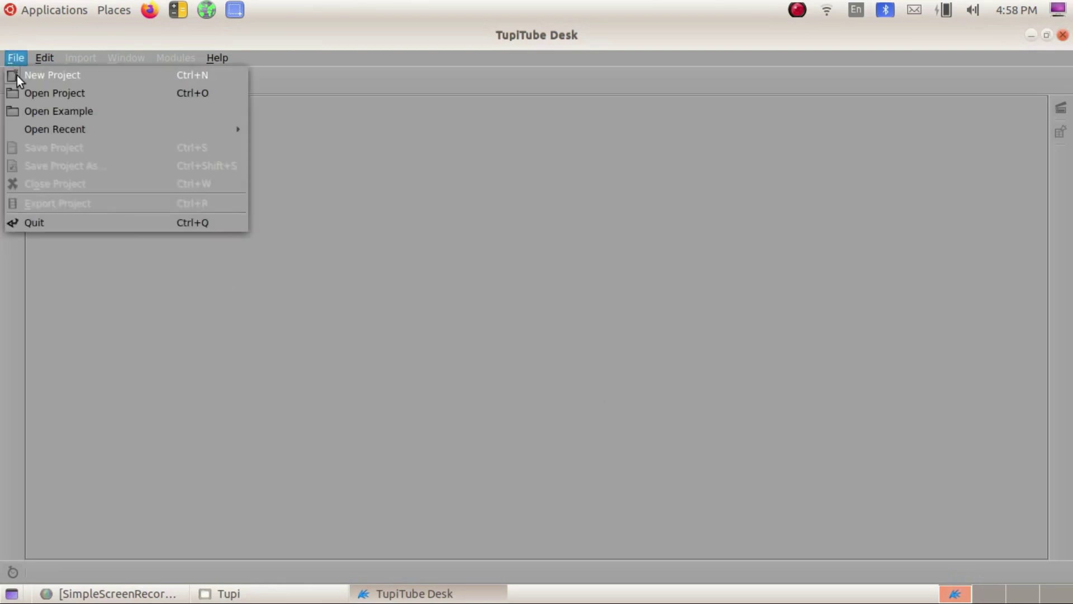
pyautogui.click(17, 76)
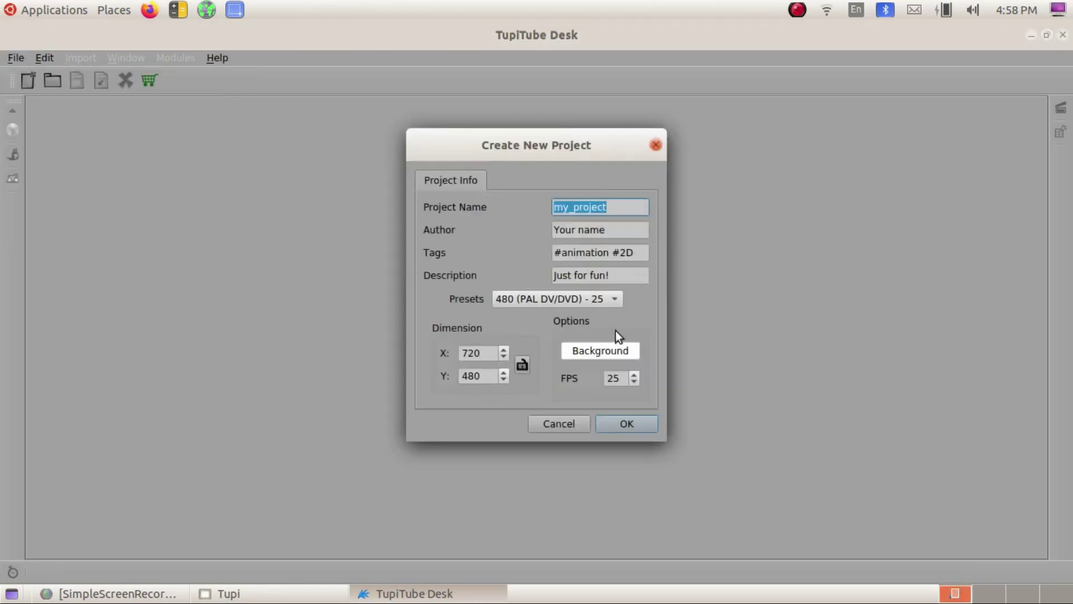
pyautogui.click(603, 425)
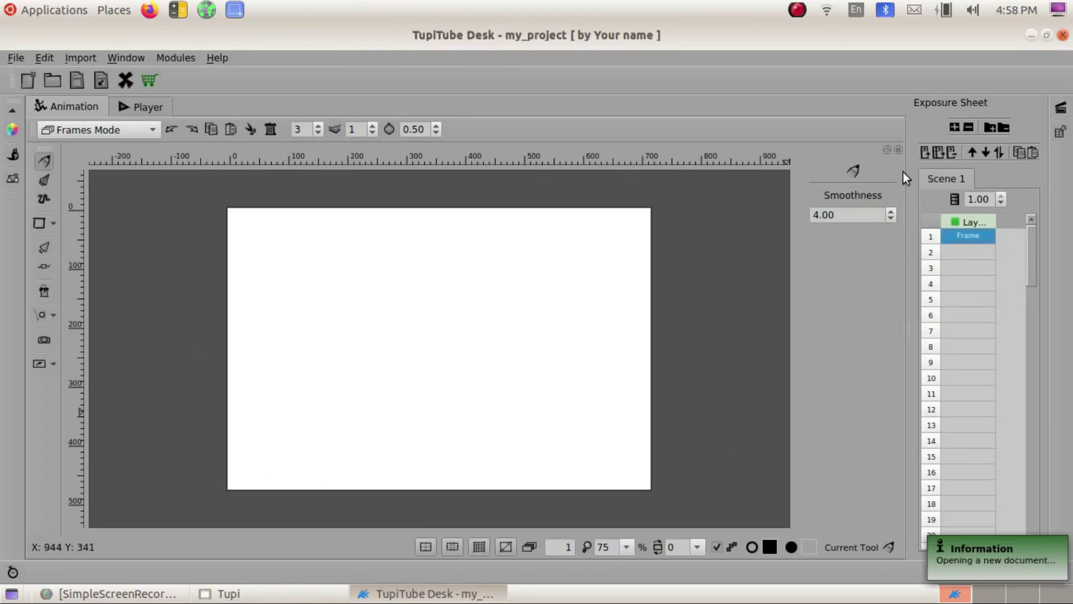
# Switch back to the Tupi folder in the file manager and open Bg.jpg in the image viewer
pyautogui.click(1030, 35)
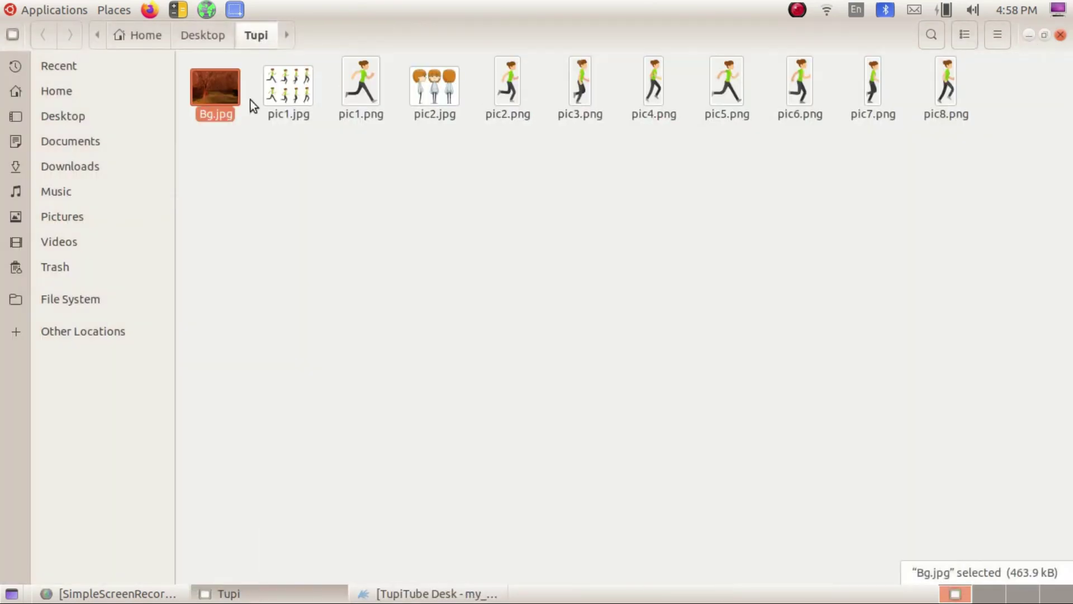
pyautogui.click(223, 129)
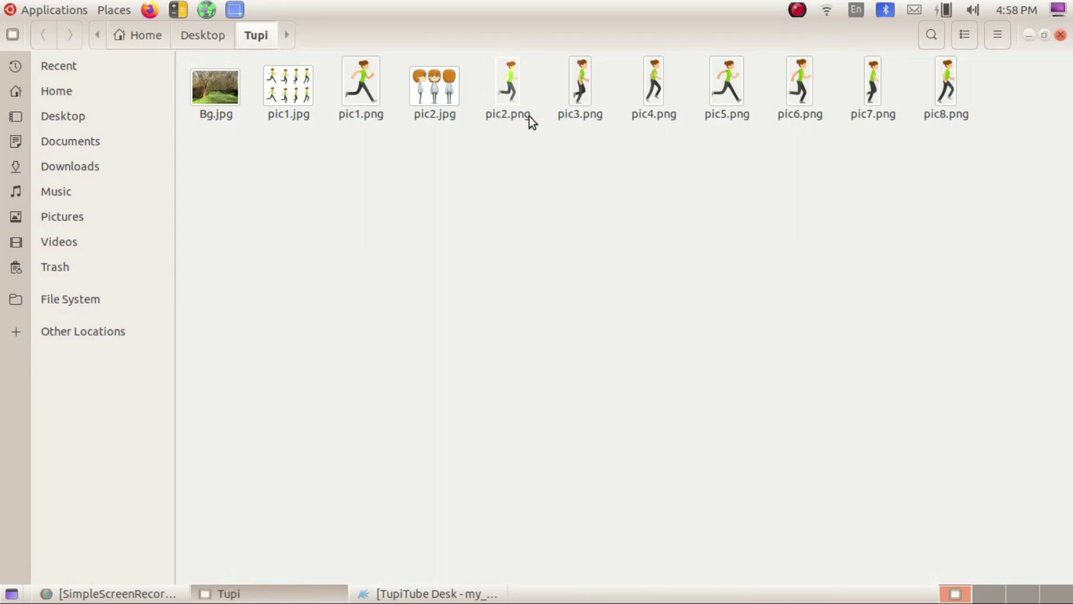
pyautogui.click(458, 598)
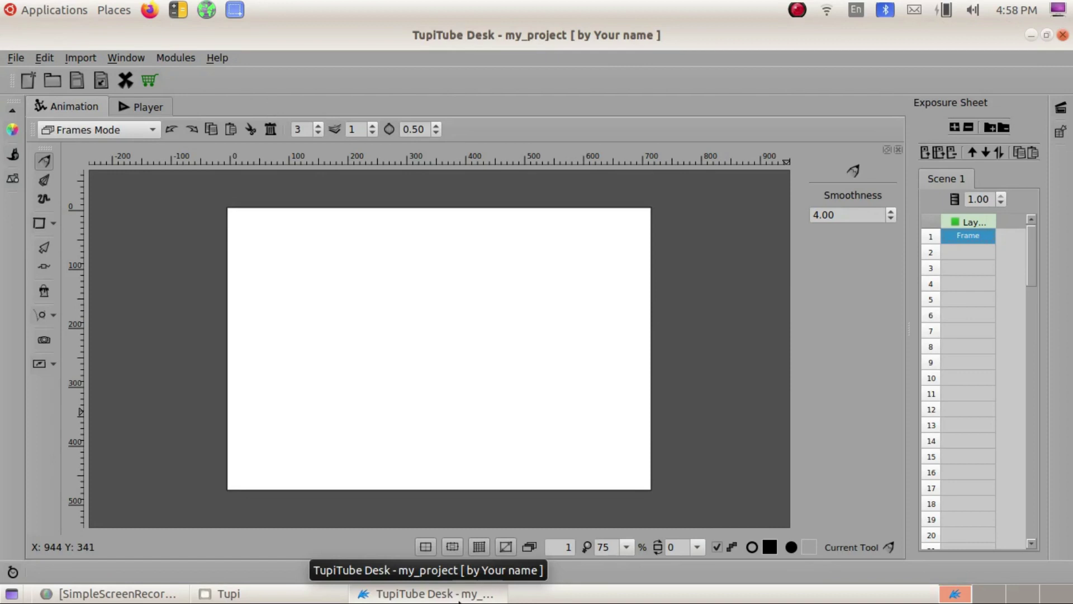
pyautogui.click(458, 598)
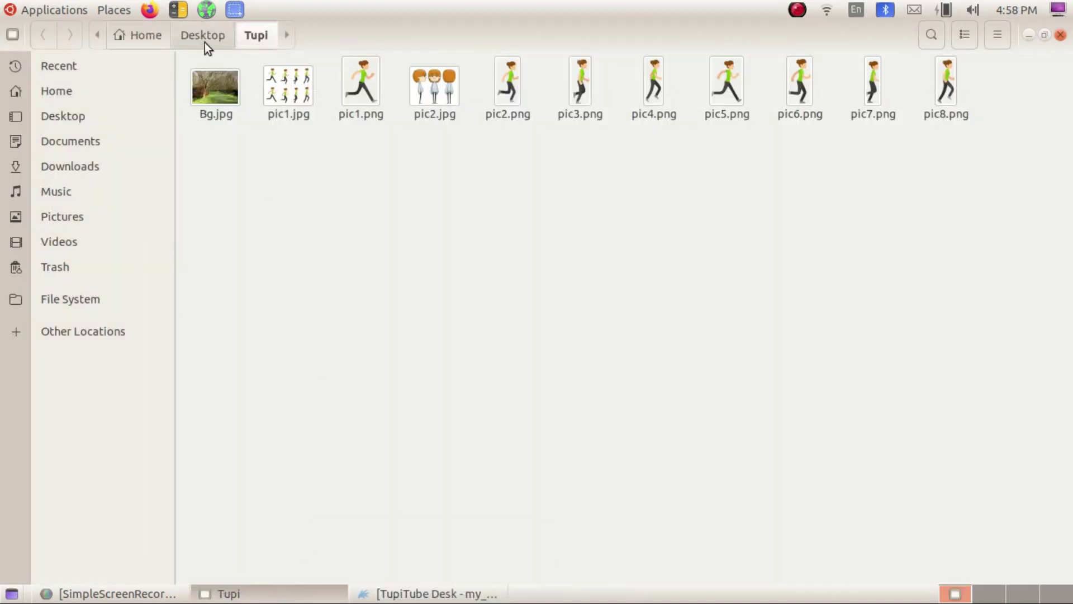
pyautogui.click(204, 81)
pyautogui.doubleClick(203, 78)
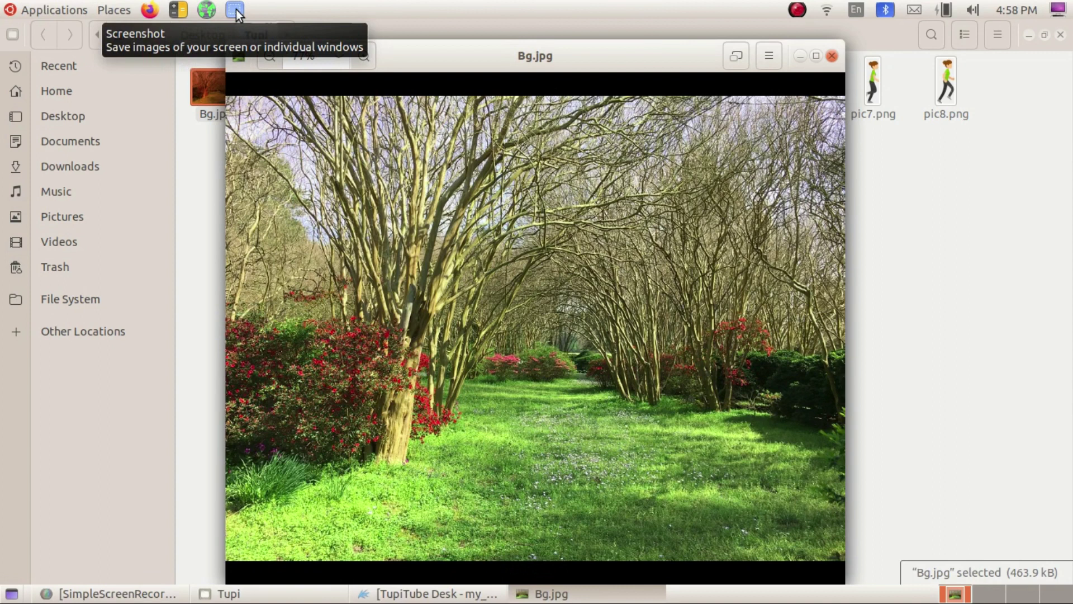
# Launch the Screenshot tool from the accessory applications while Bg.jpg stays open
pyautogui.click(43, 9)
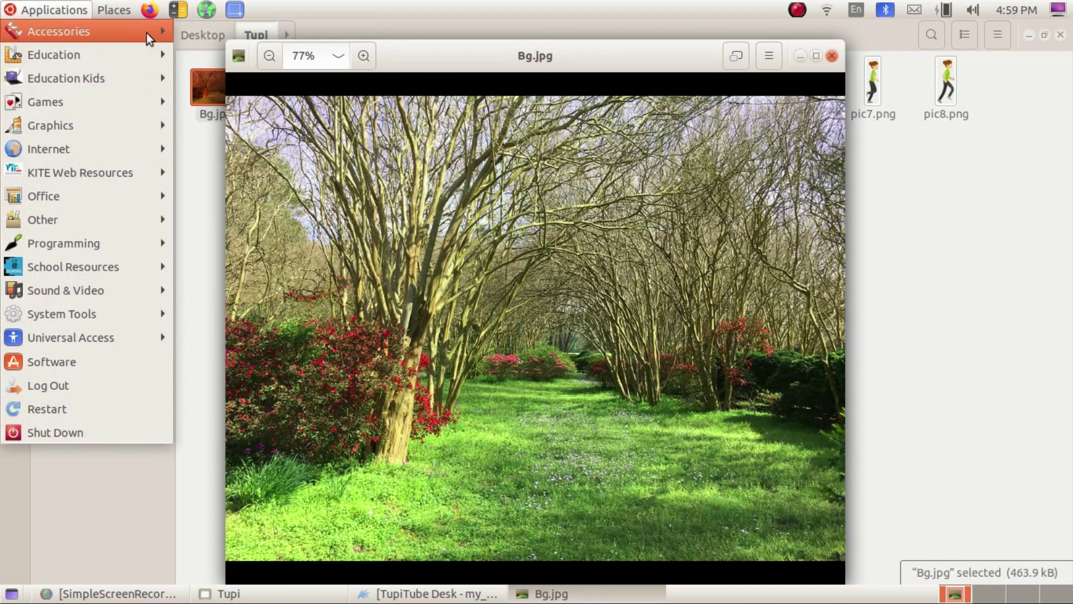
pyautogui.moveTo(150, 40)
pyautogui.scroll(-1, 281, 468)
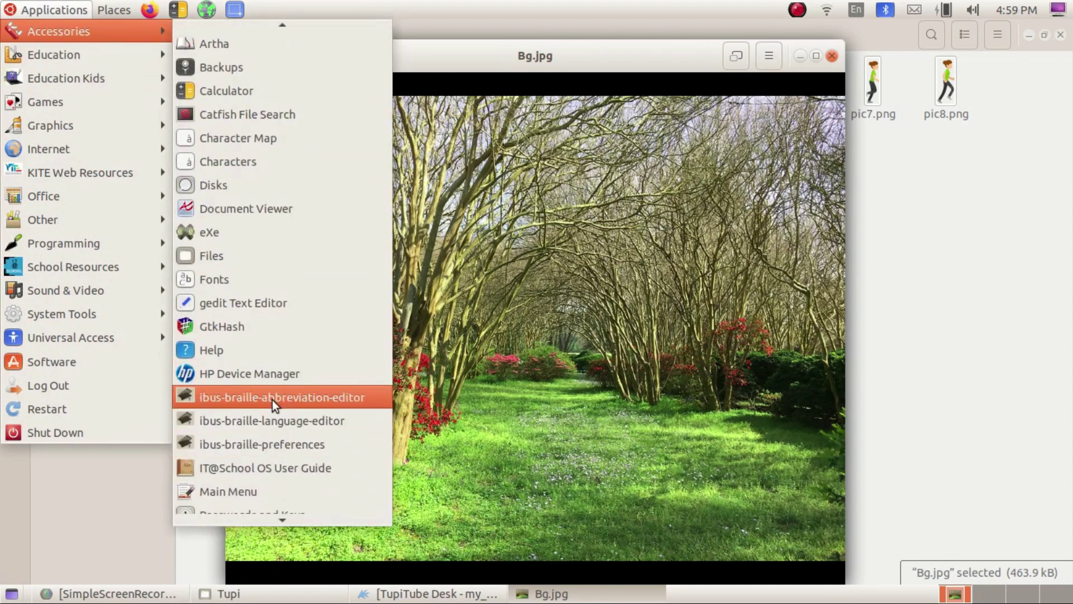
pyautogui.scroll(-2, 279, 447)
pyautogui.scroll(-1, 251, 486)
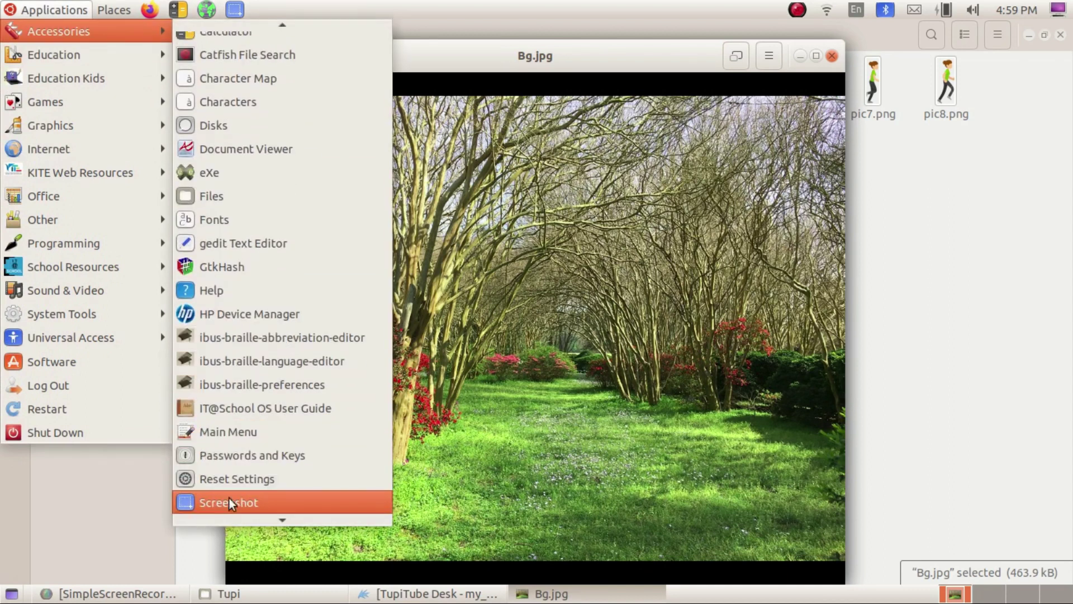
pyautogui.click(237, 502)
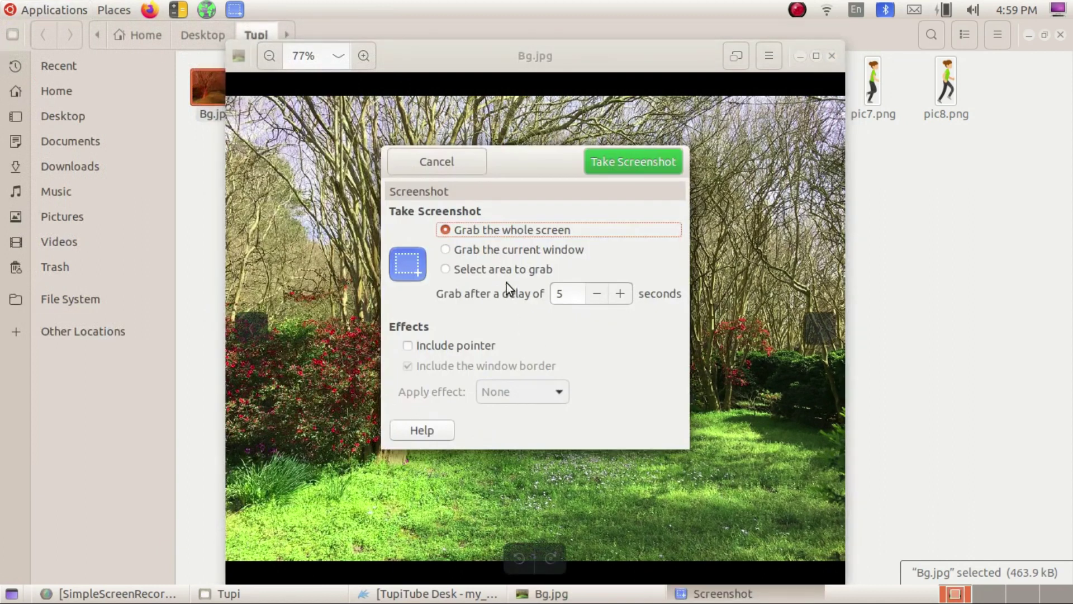
# Capture a screenshot of a selected area covering the whole Bg.jpg photo without the viewer's black borders
pyautogui.click(504, 269)
pyautogui.click(607, 160)
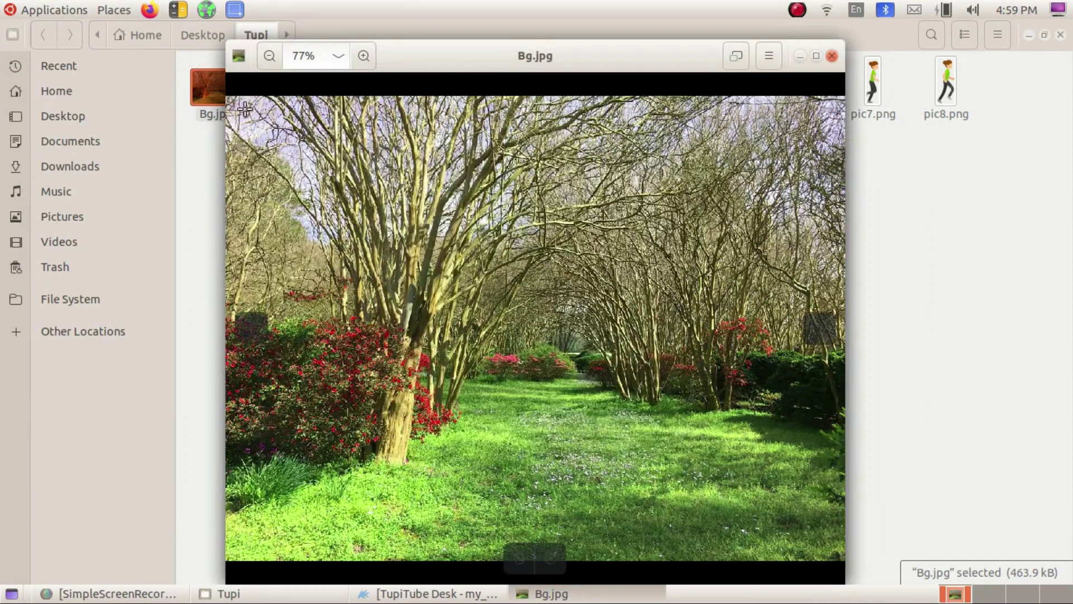
pyautogui.moveTo(221, 95); pyautogui.dragTo(844, 561)
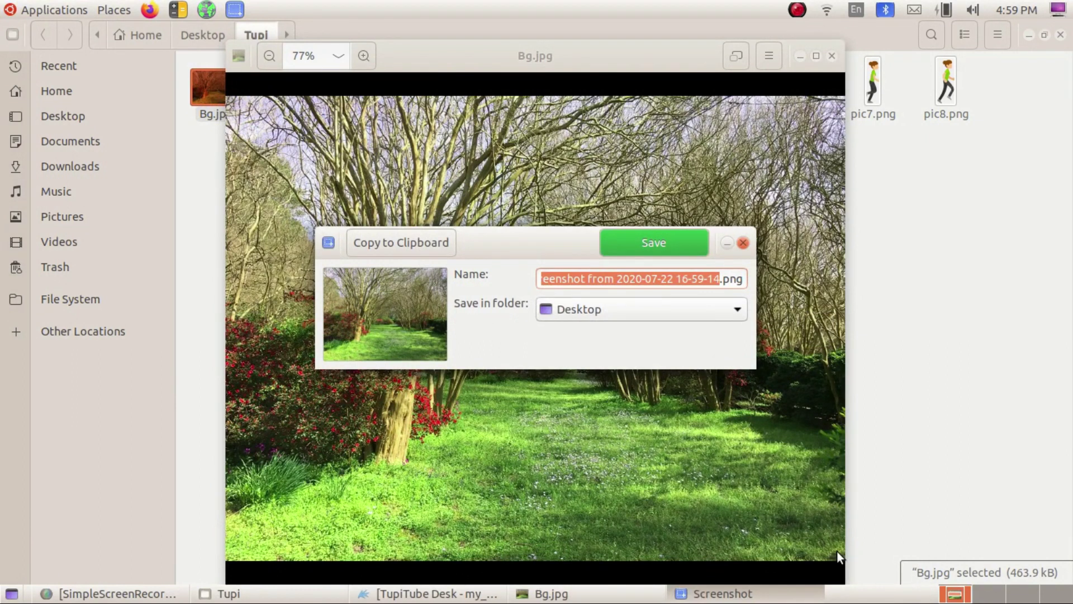
# Save the captured screenshot to the Desktop folder as bg.png
pyautogui.click(610, 284)
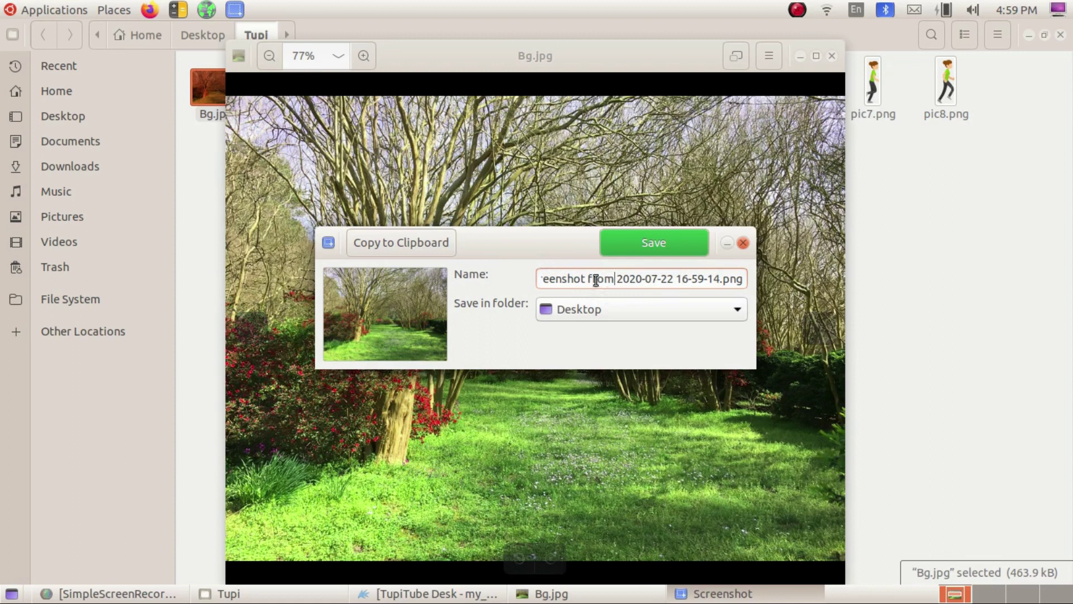
pyautogui.moveTo(543, 280); pyautogui.dragTo(714, 281)
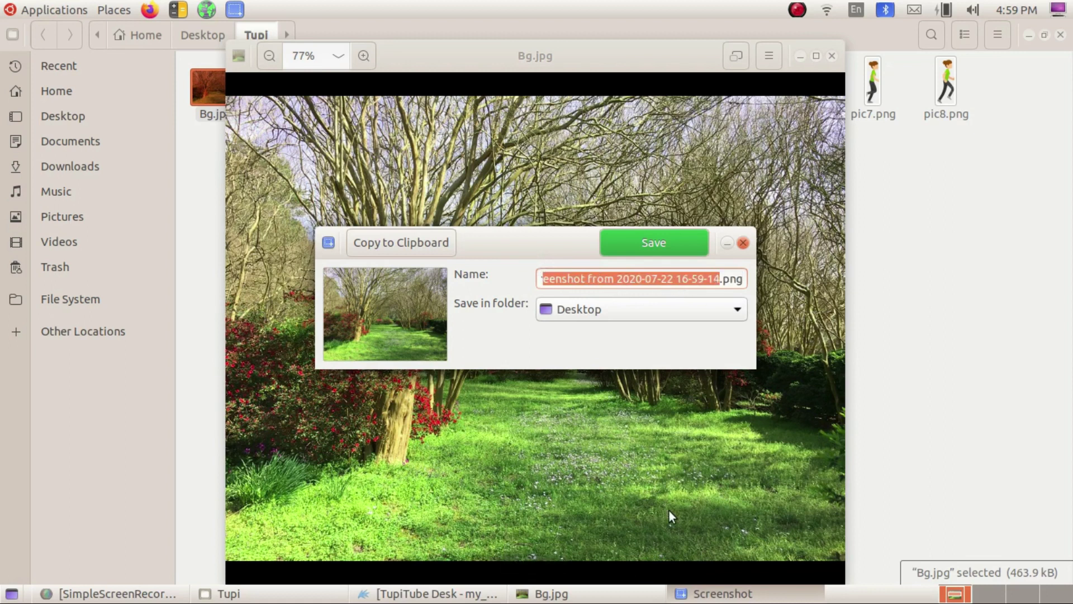
pyautogui.write('Bg')
pyautogui.press('BackSpace')
pyautogui.press('BackSpace')
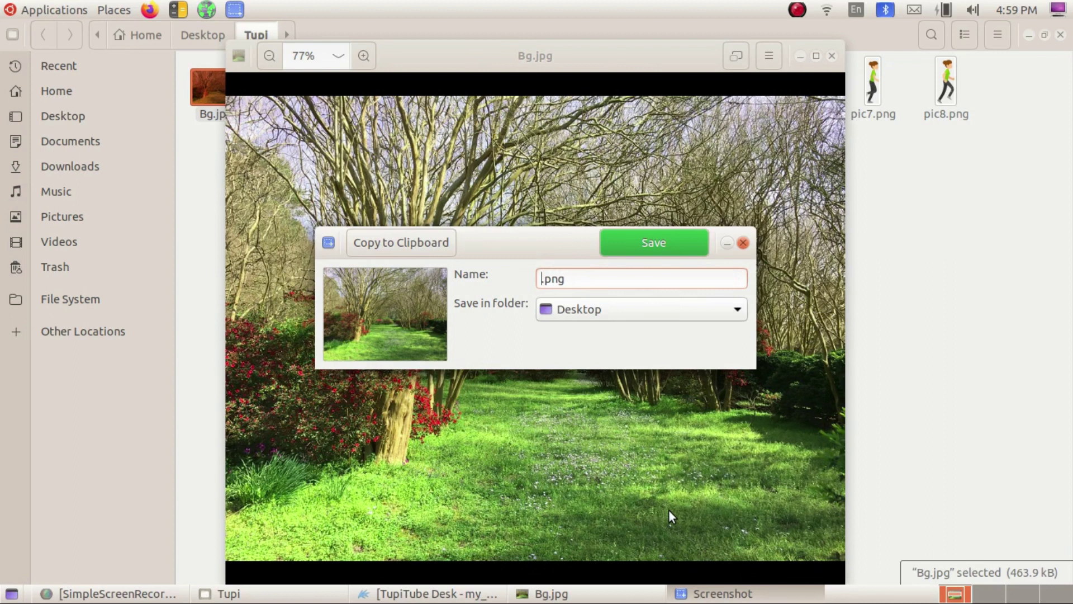
pyautogui.write('bg')
pyautogui.click(638, 248)
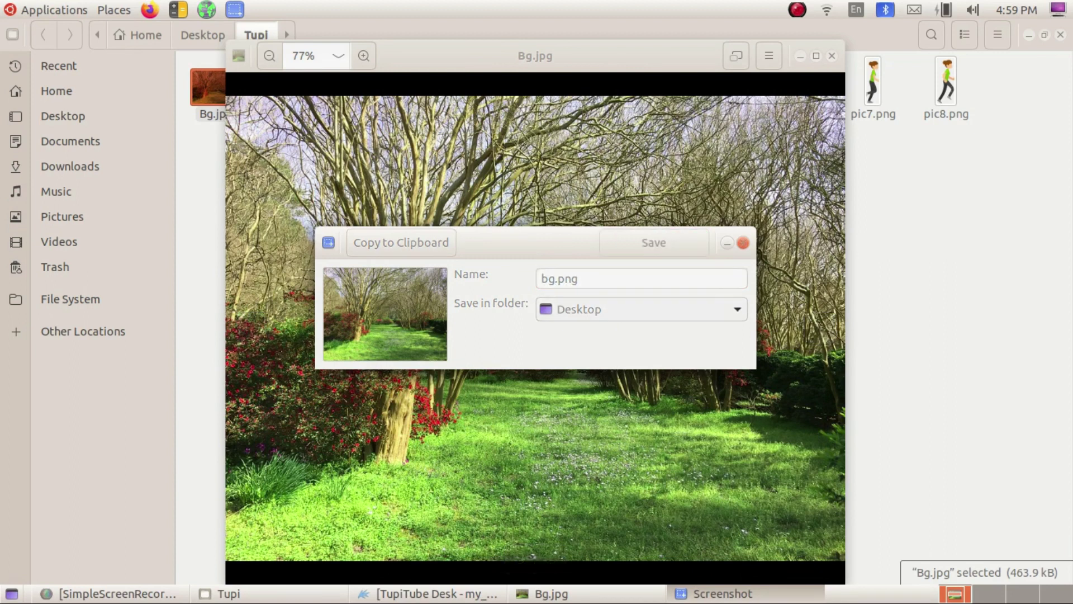
# Close the Bg.jpg viewer and move bg.png from the desktop into the Tupi folder
pyautogui.click(832, 56)
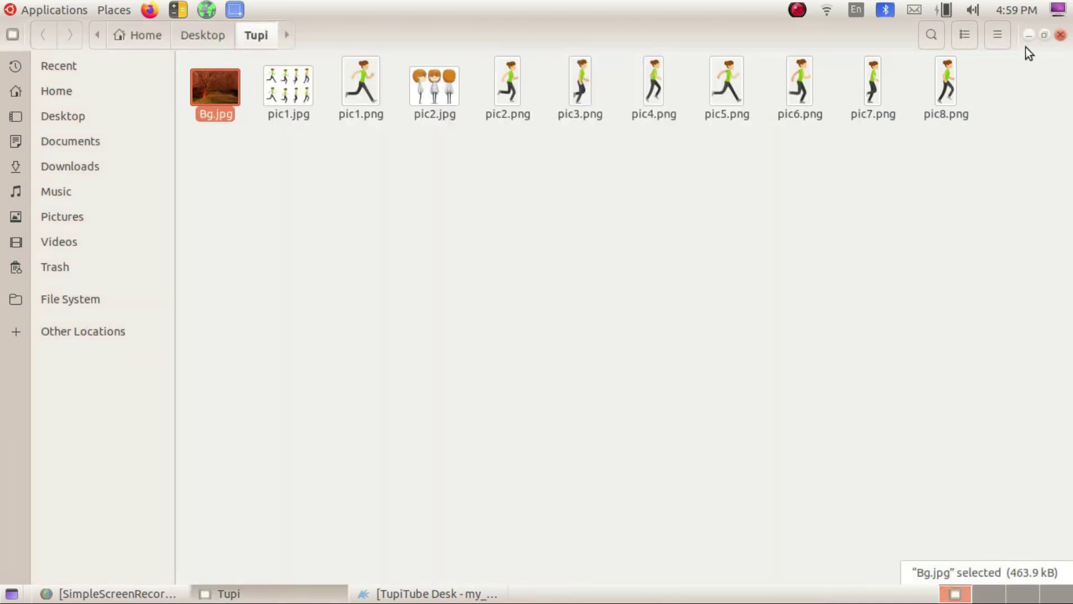
pyautogui.click(1028, 36)
pyautogui.rightClick(237, 202)
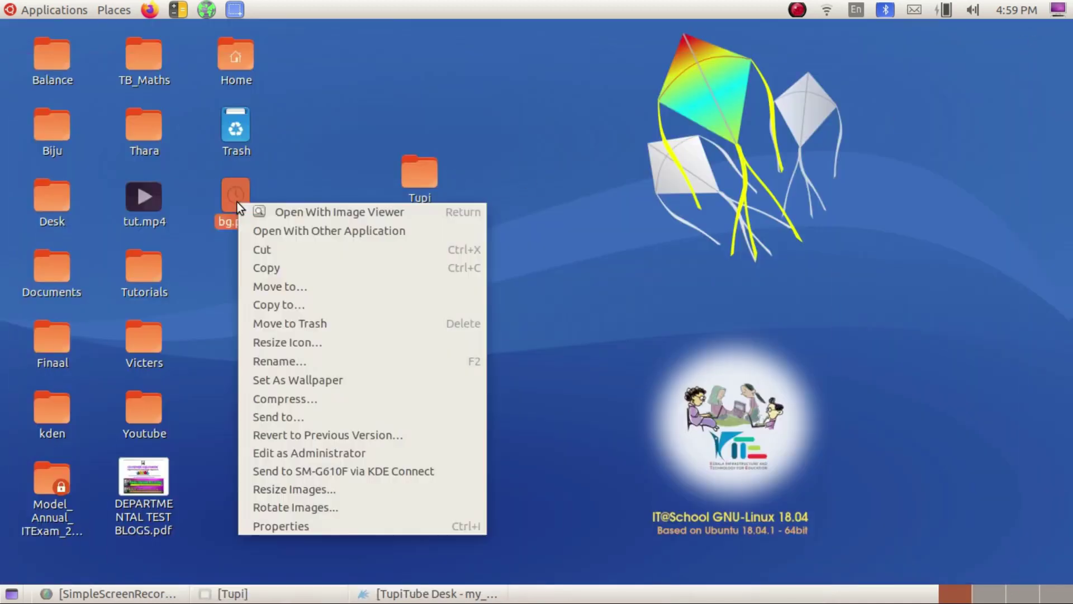
pyautogui.click(263, 249)
pyautogui.click(428, 172)
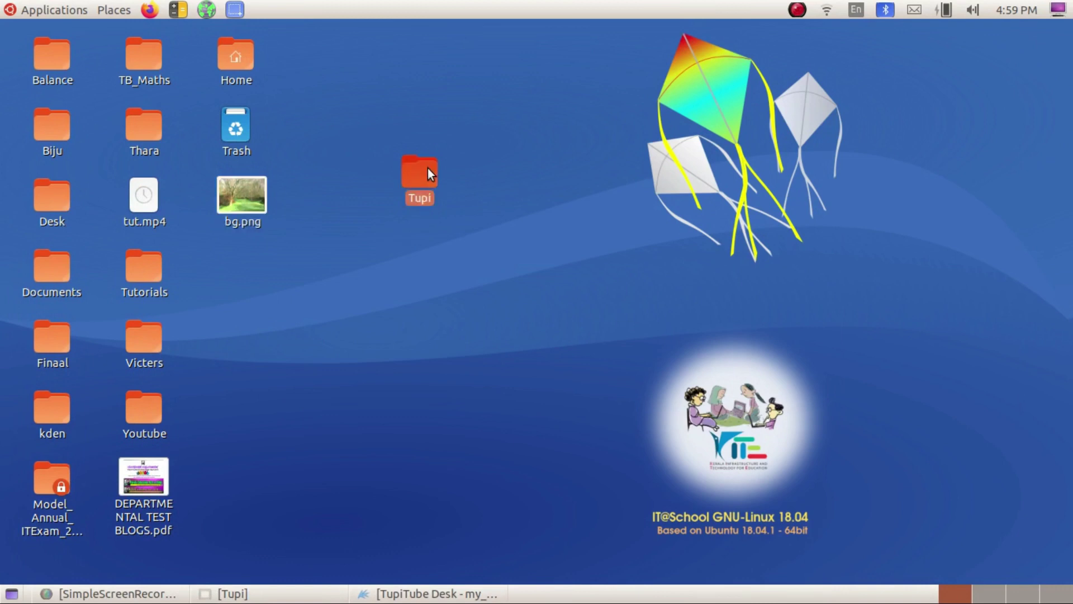
pyautogui.doubleClick(428, 169)
pyautogui.rightClick(371, 165)
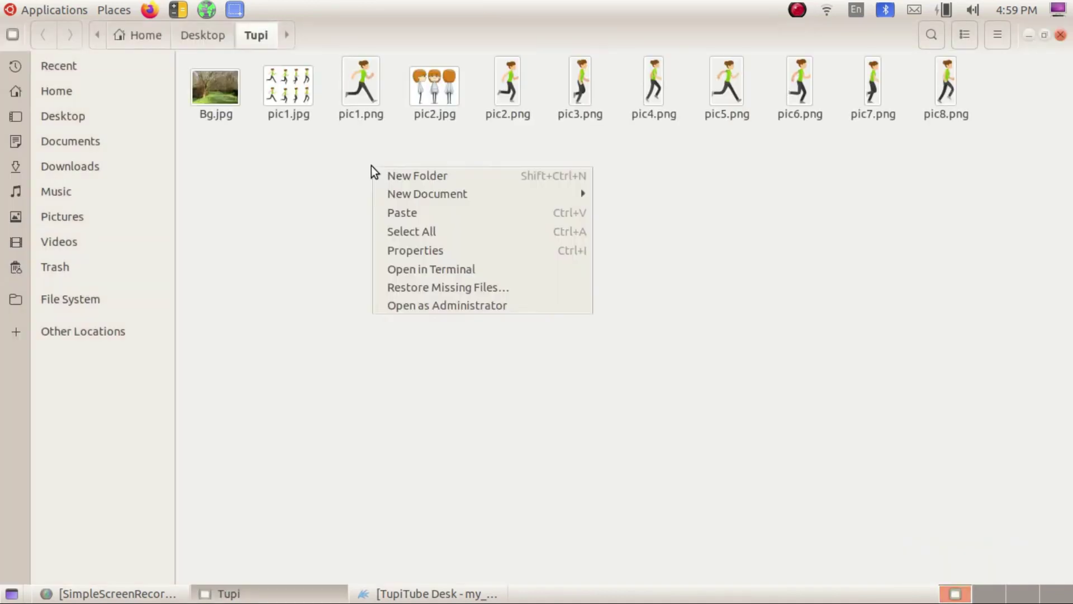
pyautogui.click(421, 217)
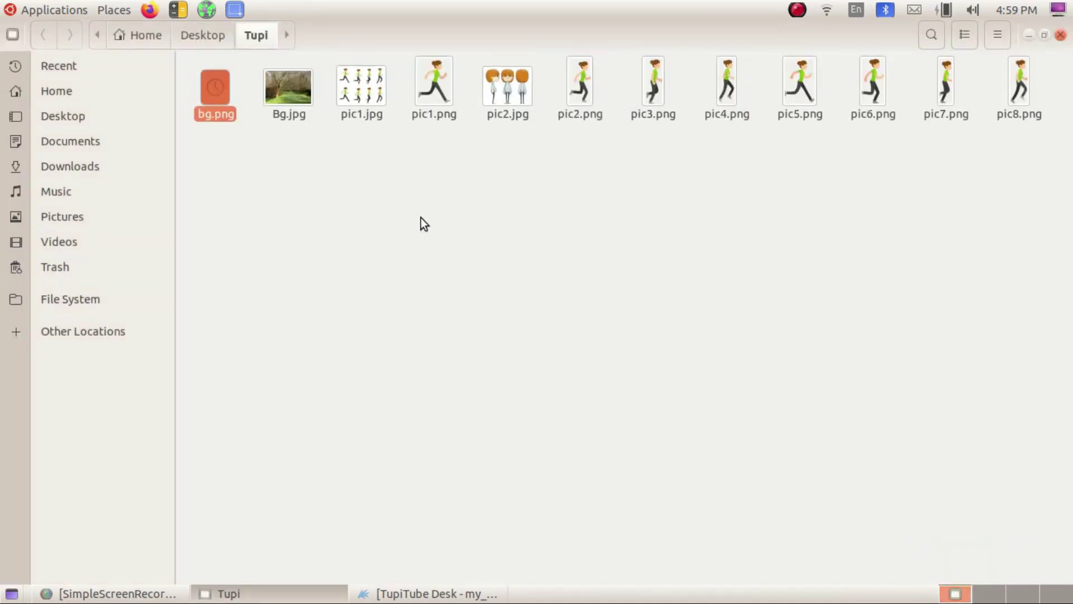
# View the cropped bg.png from the Tupi folder in the image viewer, then close the viewer
pyautogui.click(287, 87)
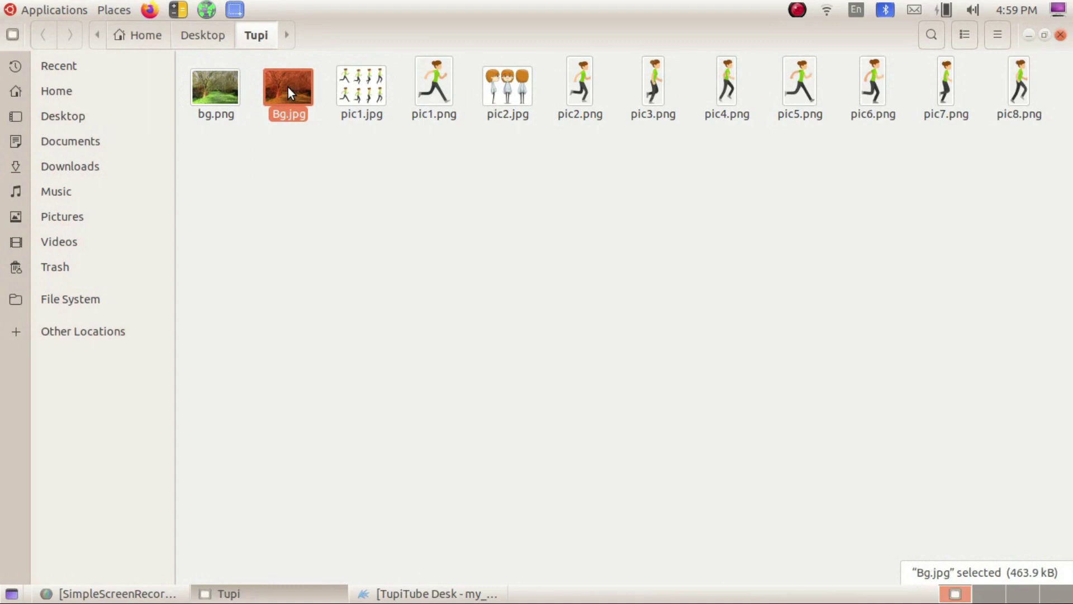
pyautogui.doubleClick(226, 81)
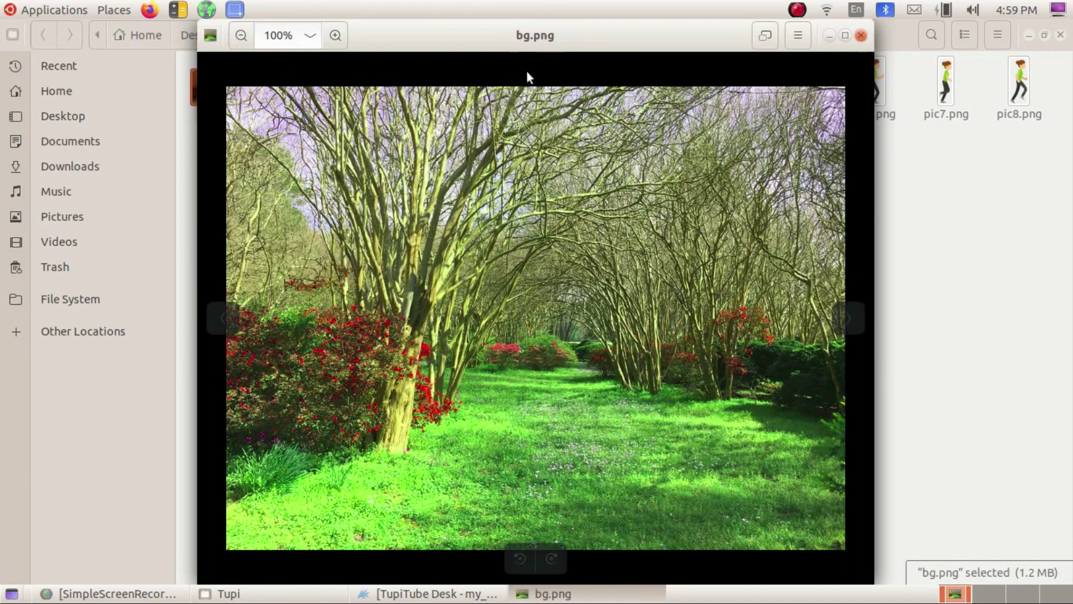
pyautogui.click(861, 36)
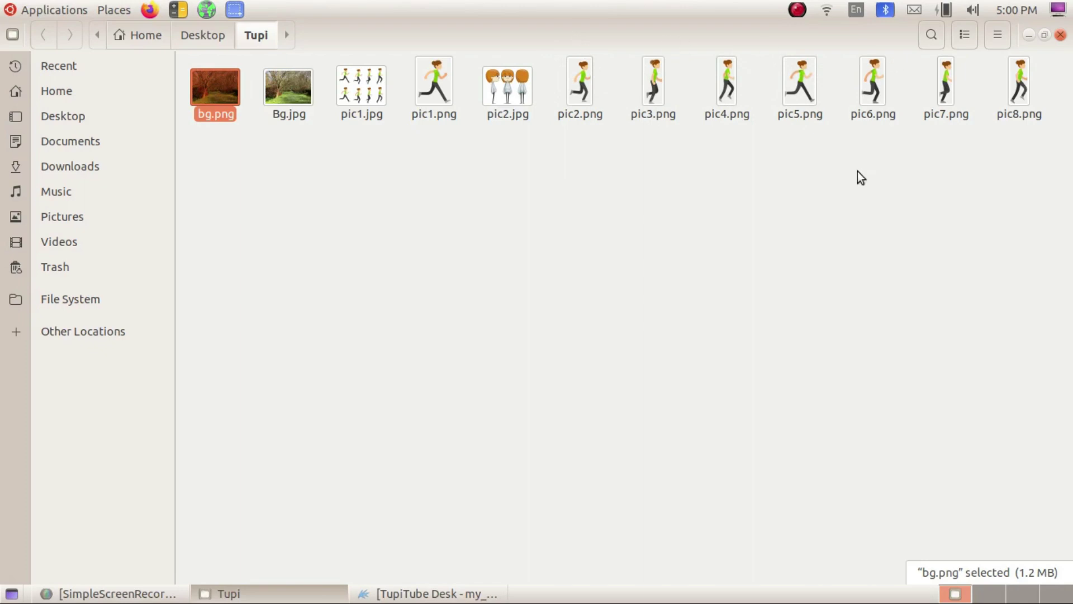
# Close the Tupi folder window, switch to TupiTube Desk and set the workspace to Static BG Mode
pyautogui.click(1060, 35)
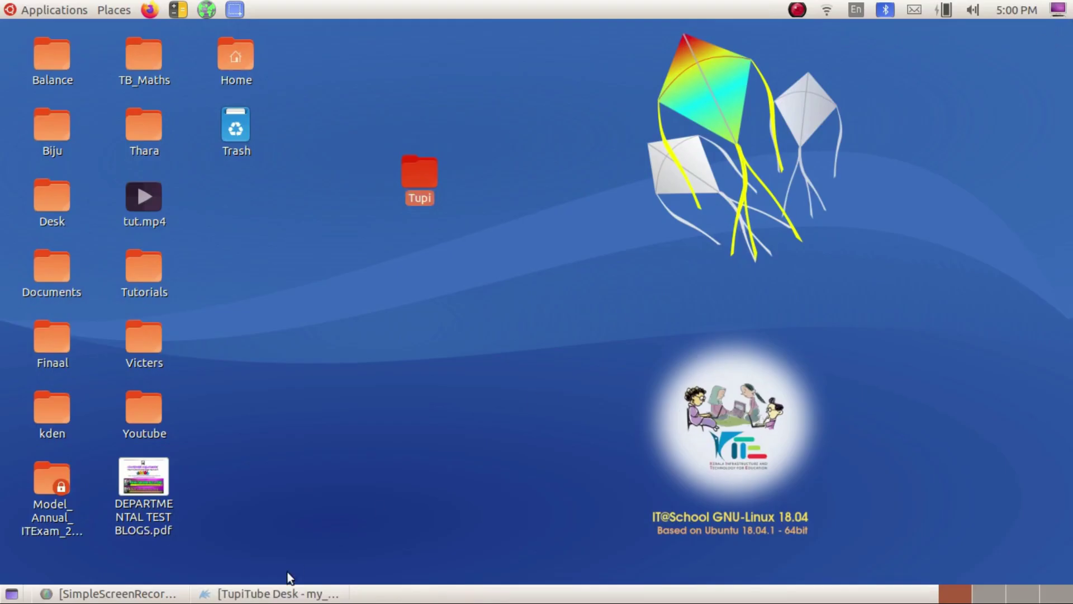
pyautogui.click(261, 597)
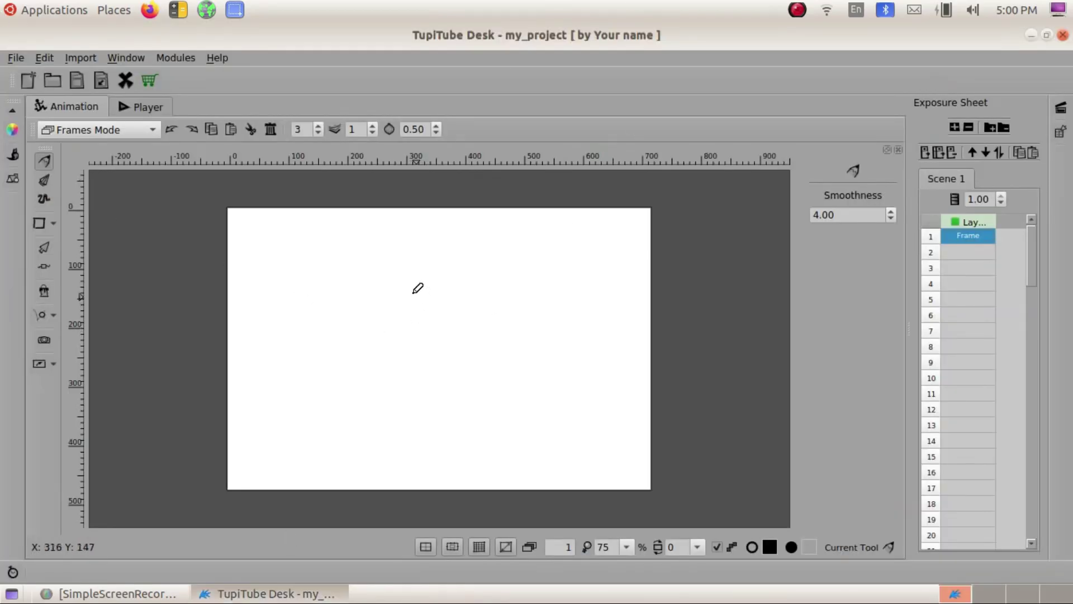
pyautogui.click(153, 131)
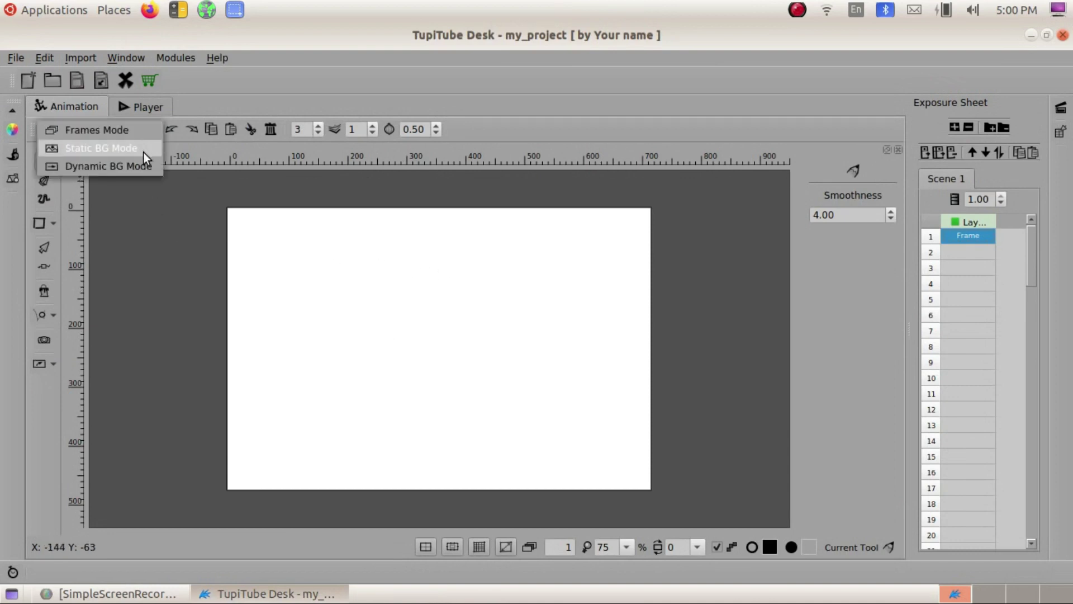
pyautogui.click(143, 152)
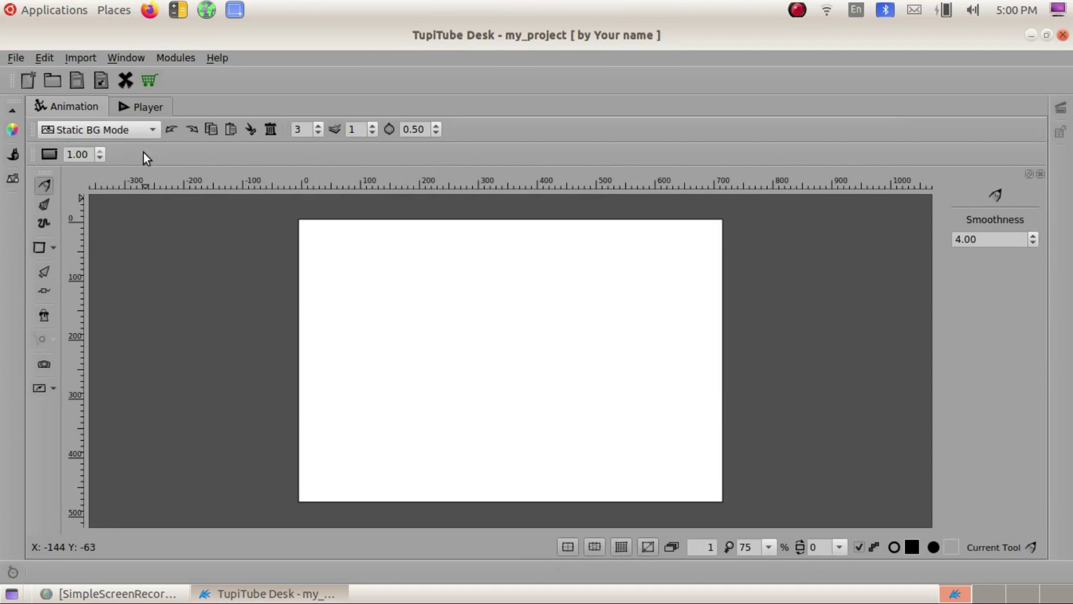
# Import the bitmap bg.png from the Tupi folder as the static background, resizing it to the workspace
pyautogui.click(82, 61)
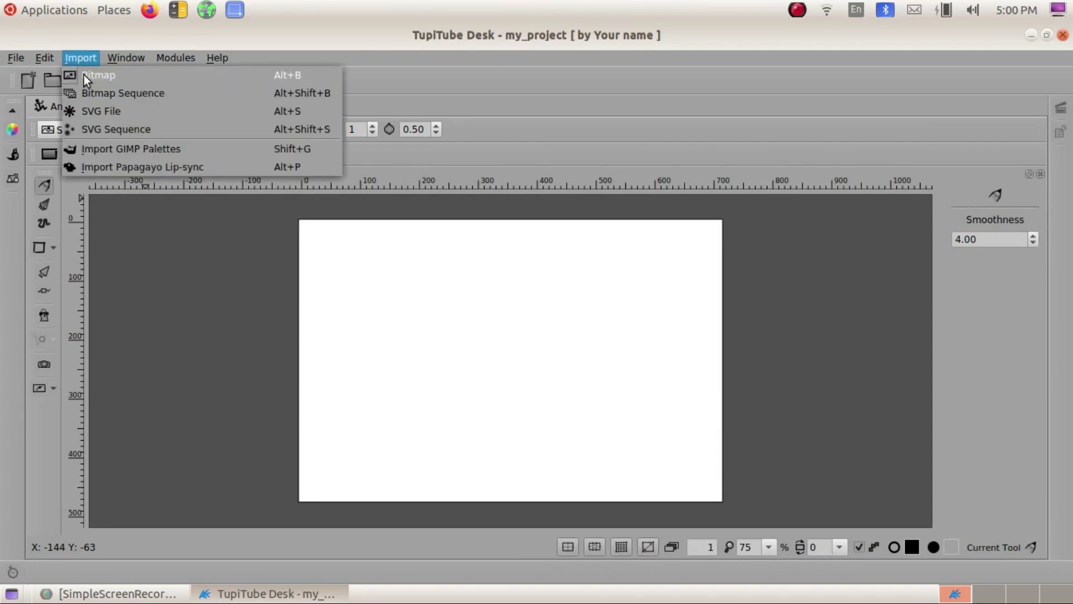
pyautogui.click(84, 74)
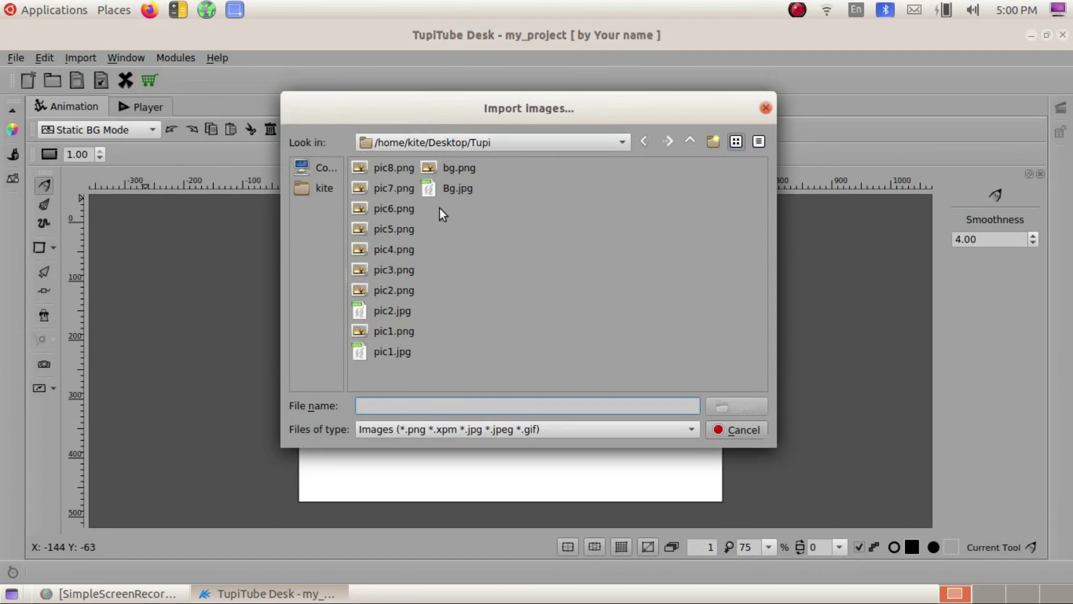
pyautogui.click(447, 171)
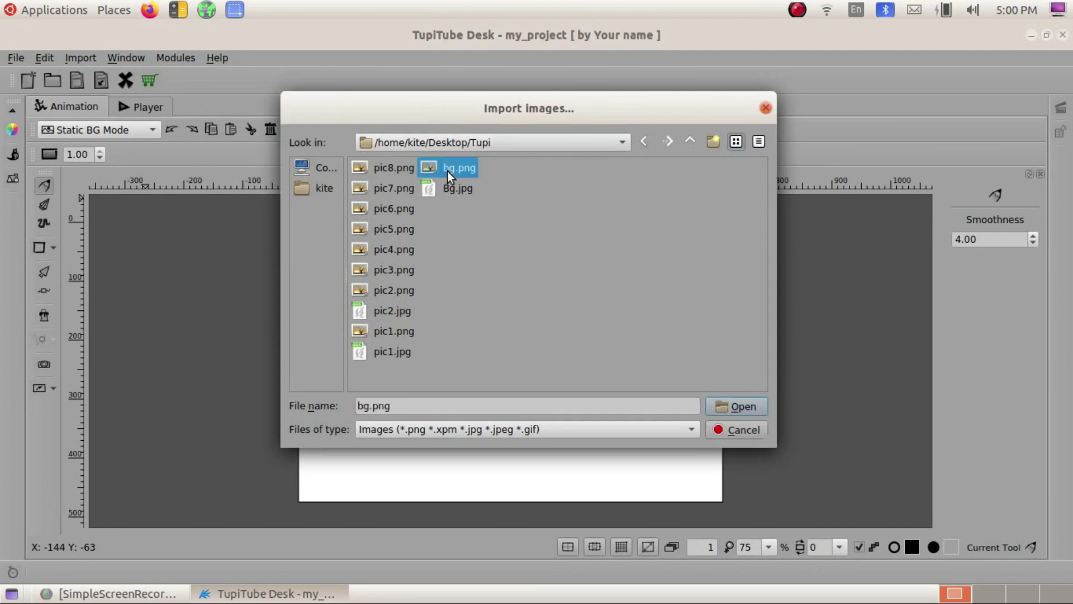
pyautogui.click(743, 405)
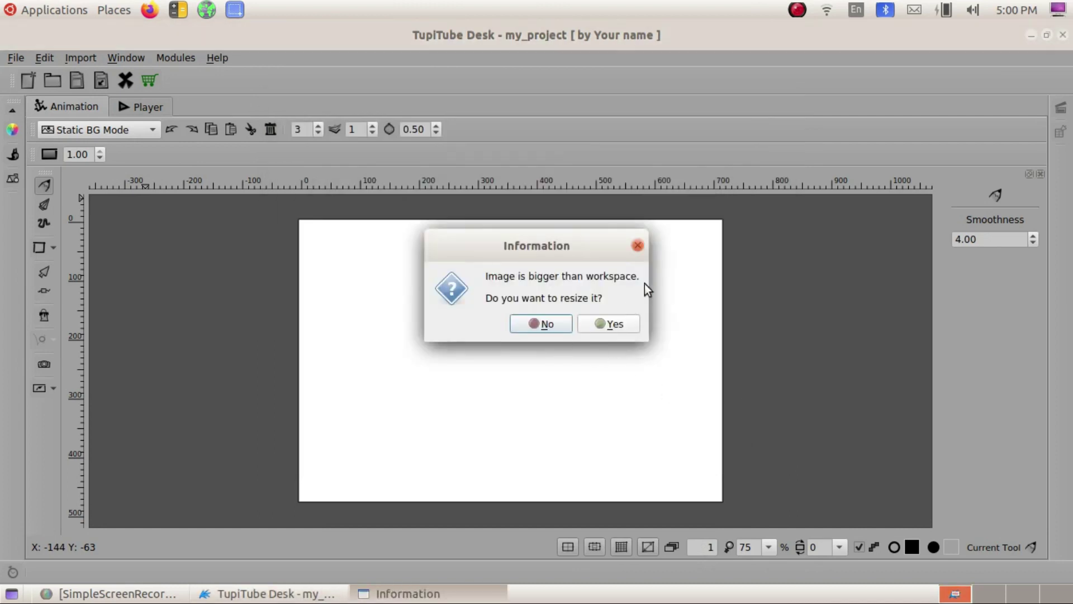
pyautogui.click(621, 326)
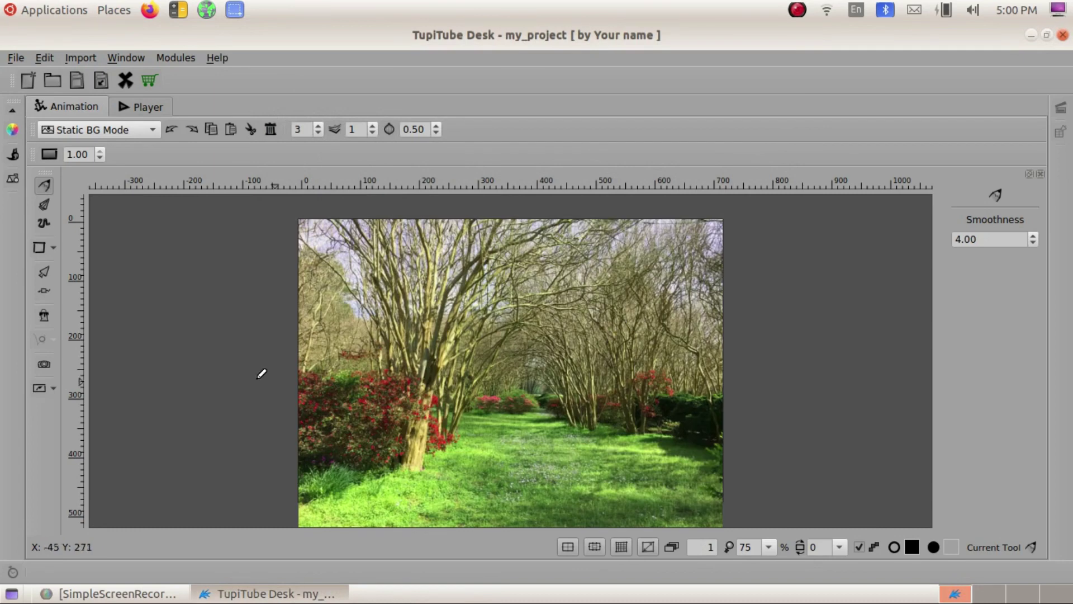
# Move the background image up on the canvas and shrink it to a scale of about 0.96 by 0.90
pyautogui.click(45, 272)
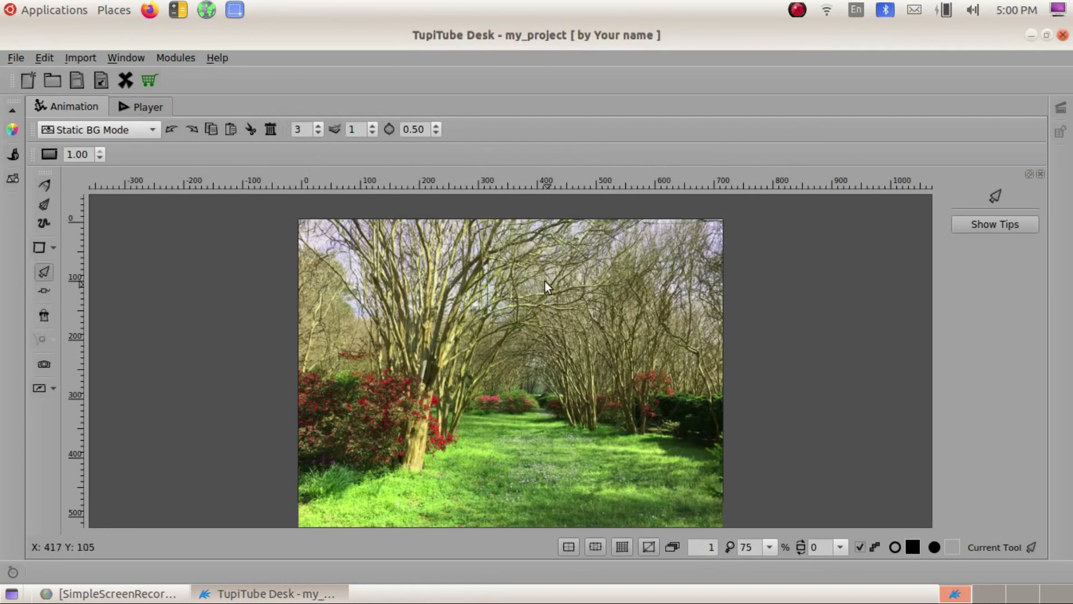
pyautogui.click(545, 280)
pyautogui.moveTo(721, 247)
pyautogui.mouseDown()
pyautogui.moveTo(695, 273)
pyautogui.moveTo(722, 252)
pyautogui.mouseUp()
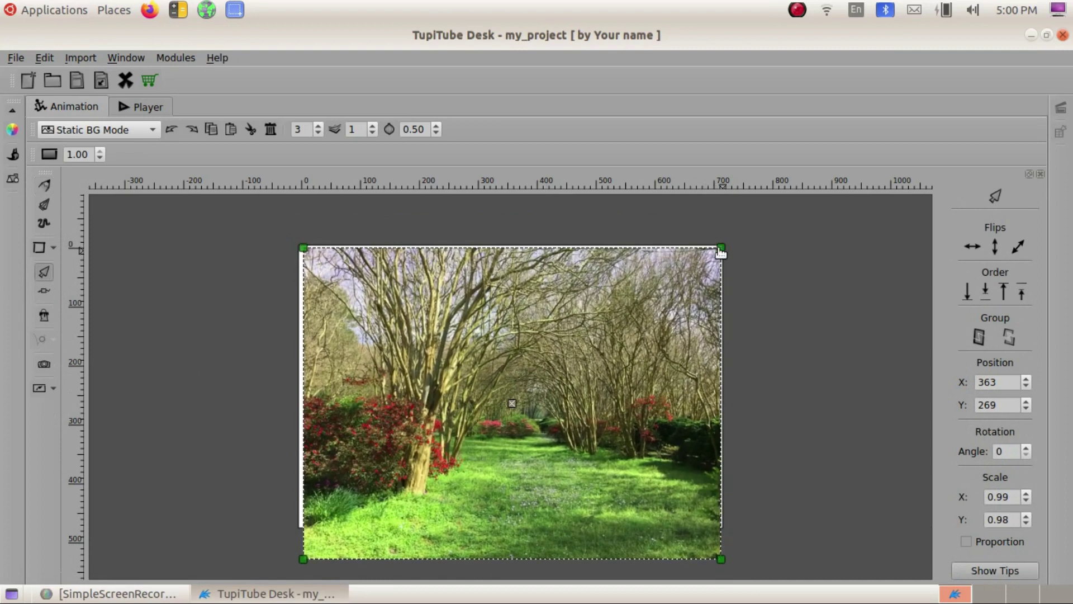
pyautogui.click(338, 564)
pyautogui.click(515, 390)
pyautogui.moveTo(515, 390)
pyautogui.mouseDown()
pyautogui.moveTo(528, 399)
pyautogui.moveTo(516, 371)
pyautogui.mouseUp()
pyautogui.moveTo(308, 211)
pyautogui.mouseDown()
pyautogui.moveTo(309, 246)
pyautogui.moveTo(312, 227)
pyautogui.mouseUp()
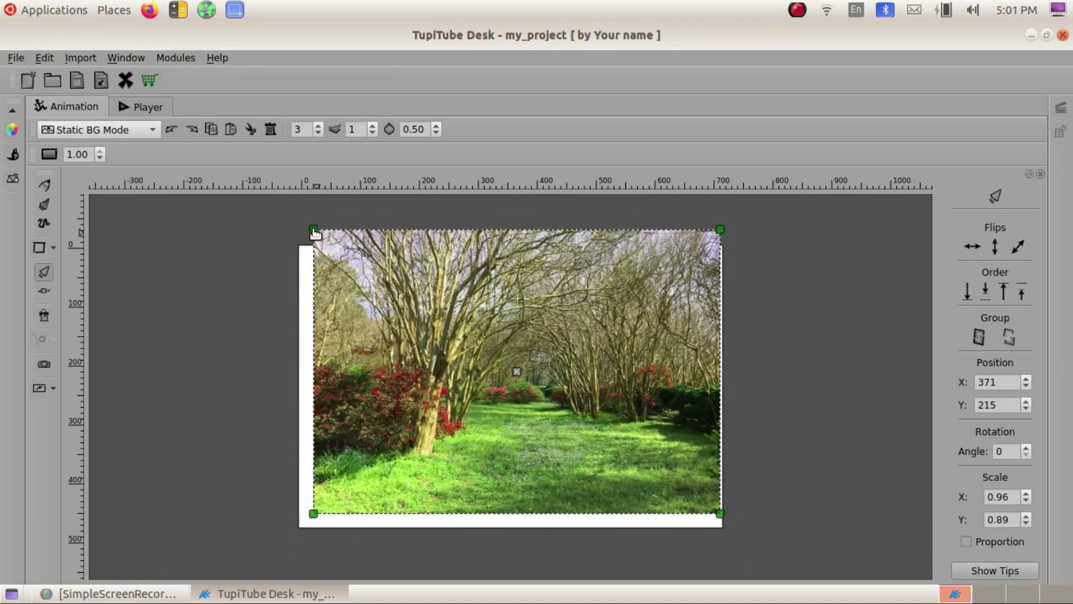
pyautogui.click(342, 491)
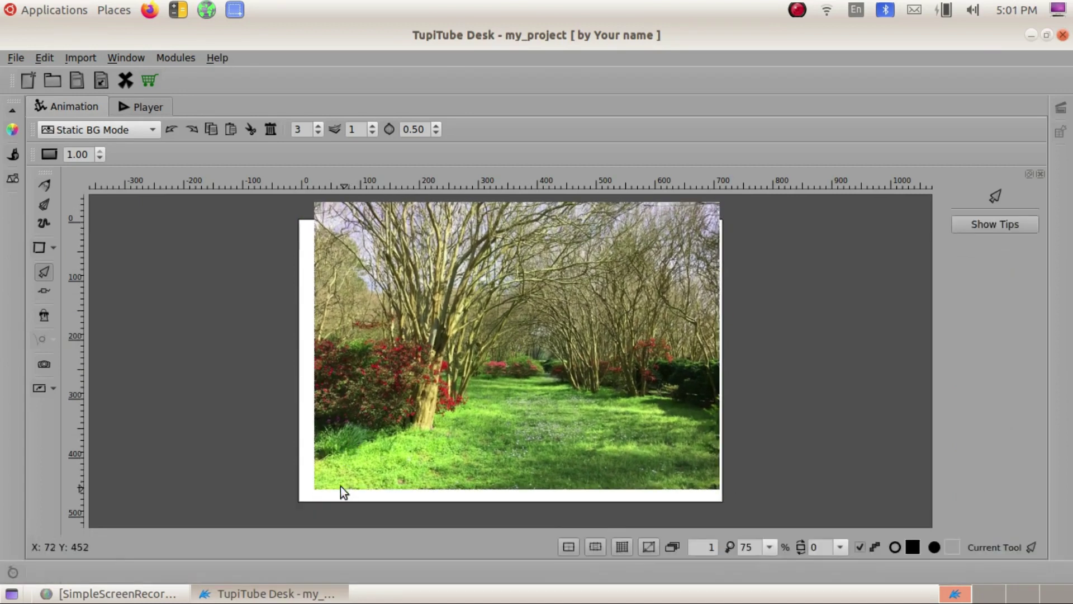
# Reposition the background image over the canvas to about X 349, Y 239
pyautogui.click(491, 380)
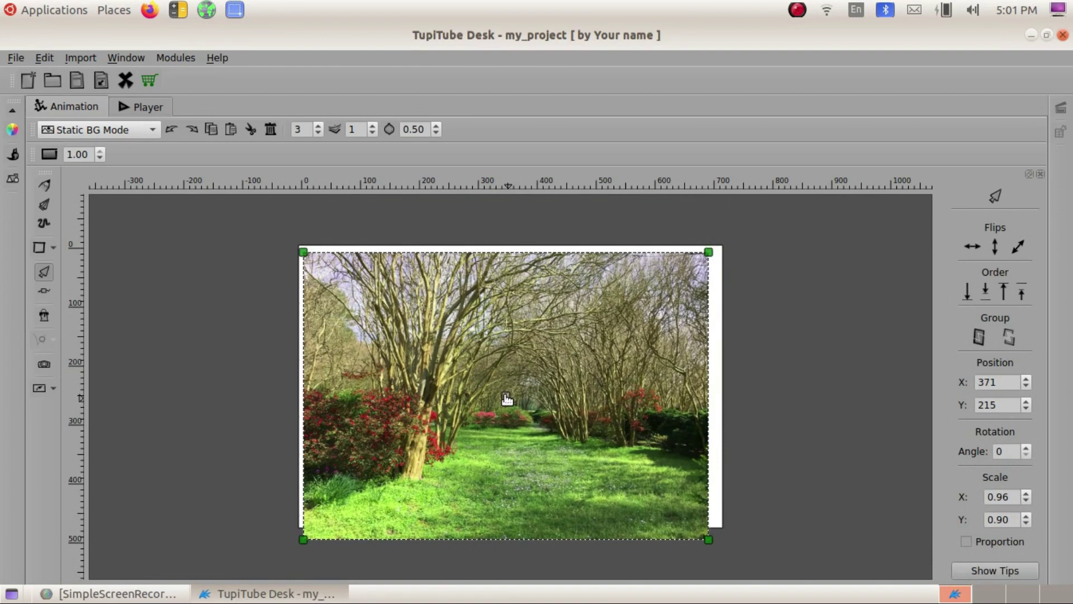
pyautogui.moveTo(507, 398); pyautogui.dragTo(505, 402)
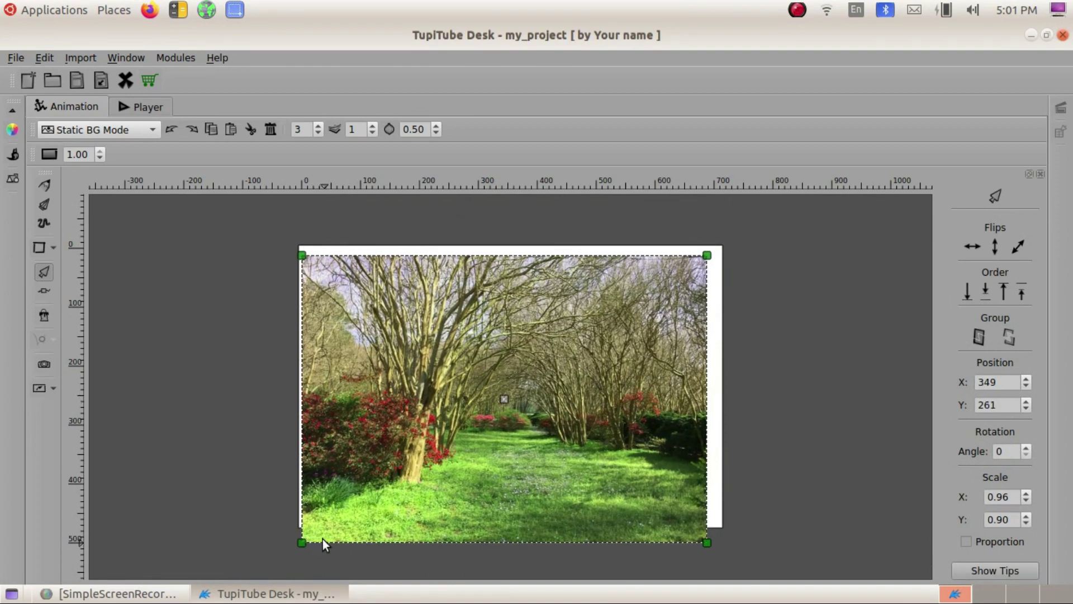
pyautogui.click(347, 509)
pyautogui.click(497, 377)
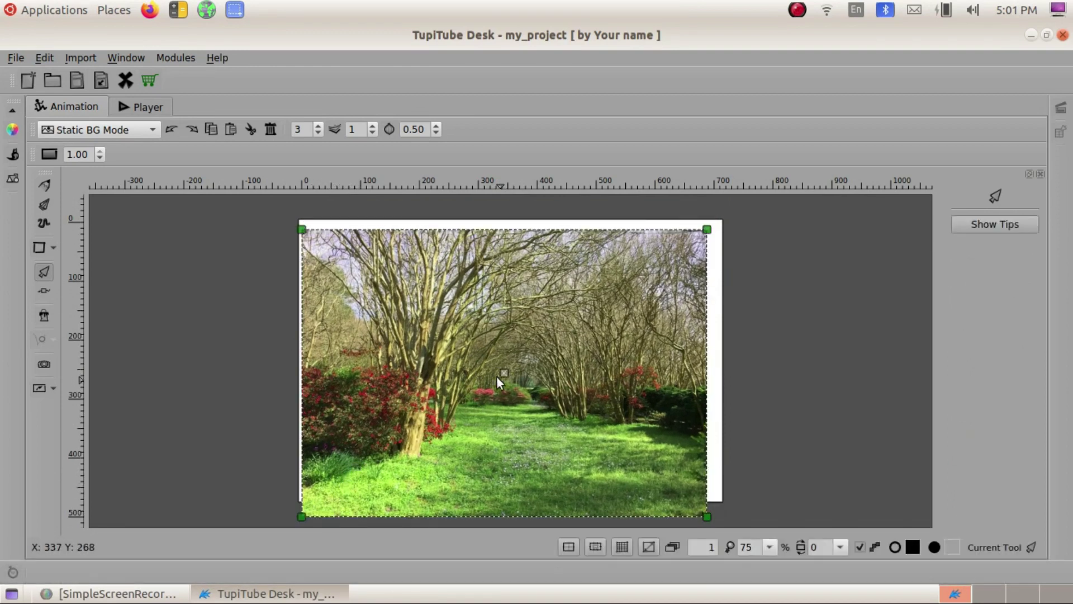
pyautogui.moveTo(497, 378); pyautogui.dragTo(505, 384)
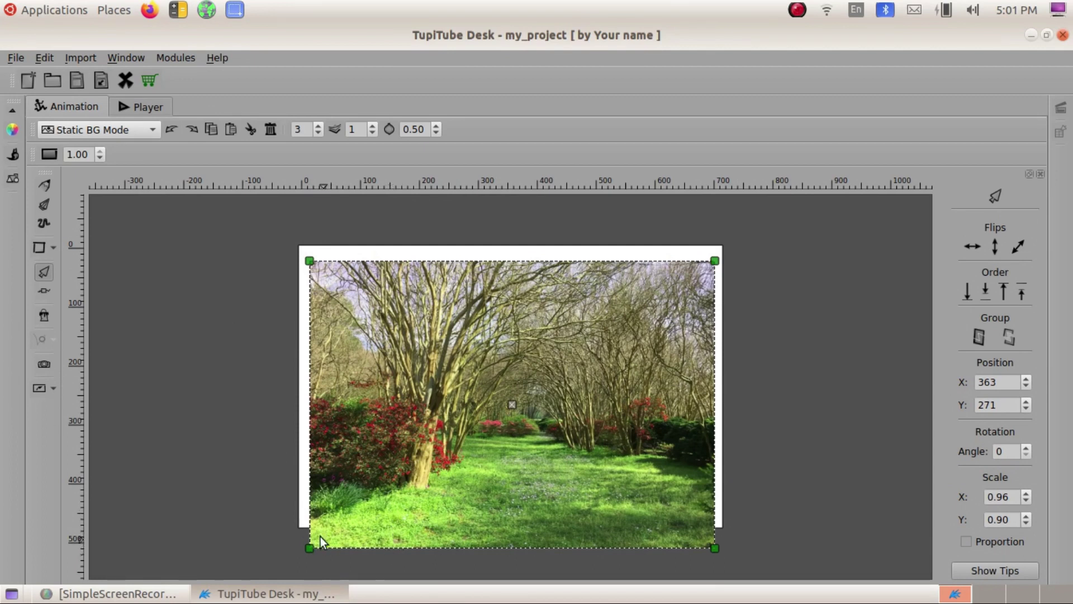
pyautogui.moveTo(513, 401); pyautogui.dragTo(506, 389)
# Enlarge the background image to a scale of about 1.03 by 0.92, shift it to cover the whole canvas and deselect it
pyautogui.moveTo(706, 244); pyautogui.dragTo(724, 244)
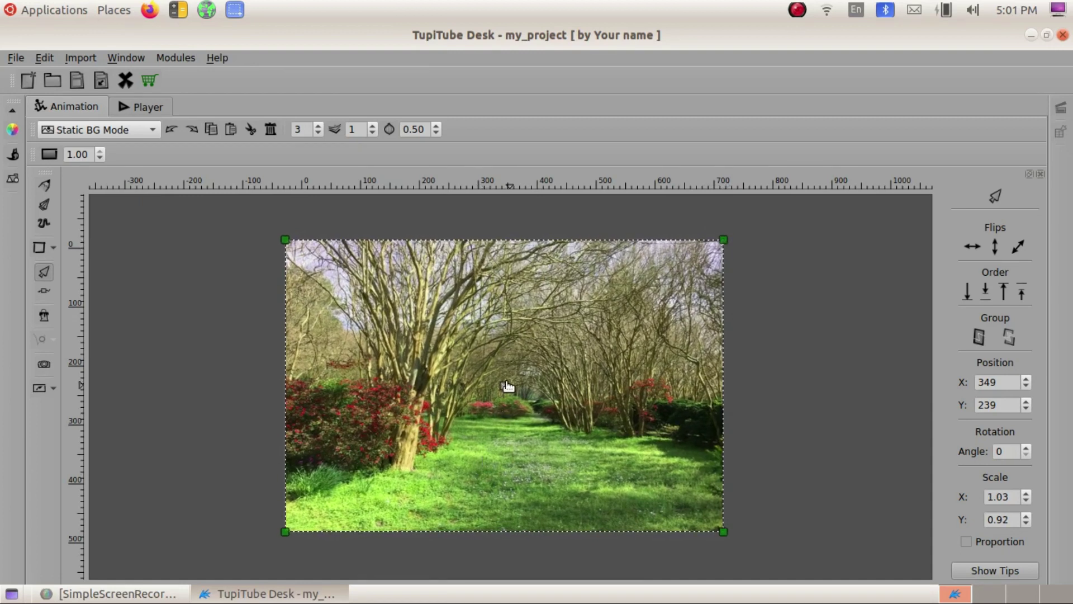
pyautogui.moveTo(505, 386); pyautogui.dragTo(515, 382)
pyautogui.click(792, 415)
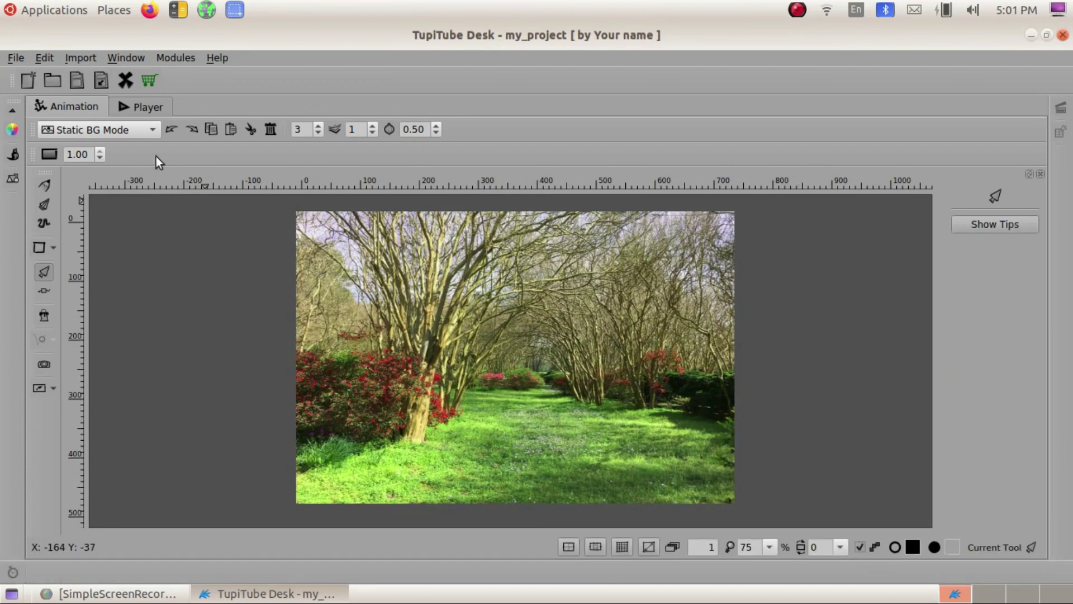
# Switch to Frames Mode and import the bitmap pic2.png into frame 1
pyautogui.click(152, 128)
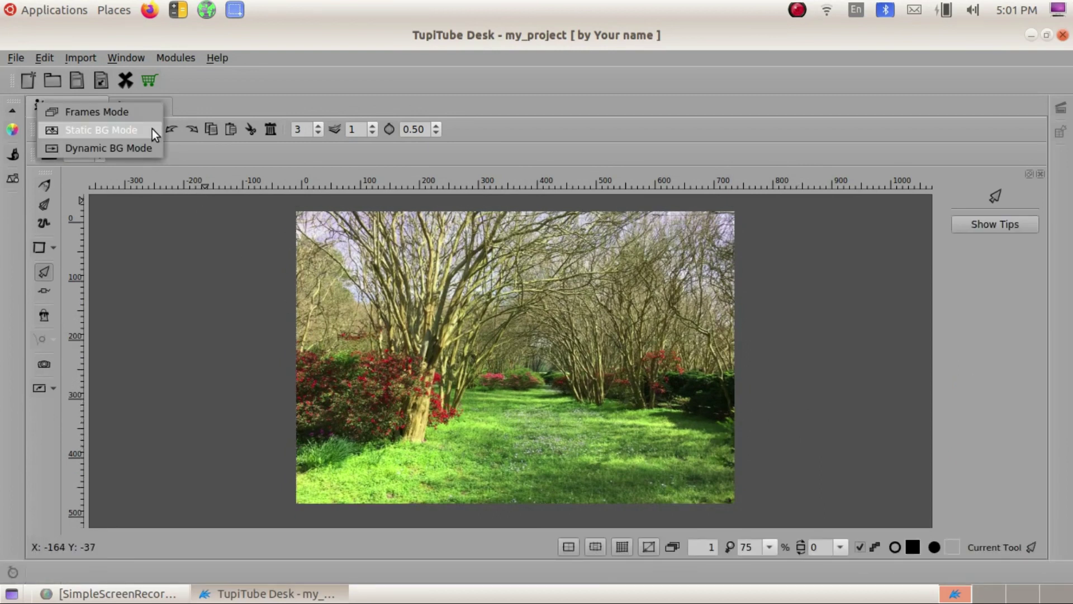
pyautogui.click(139, 119)
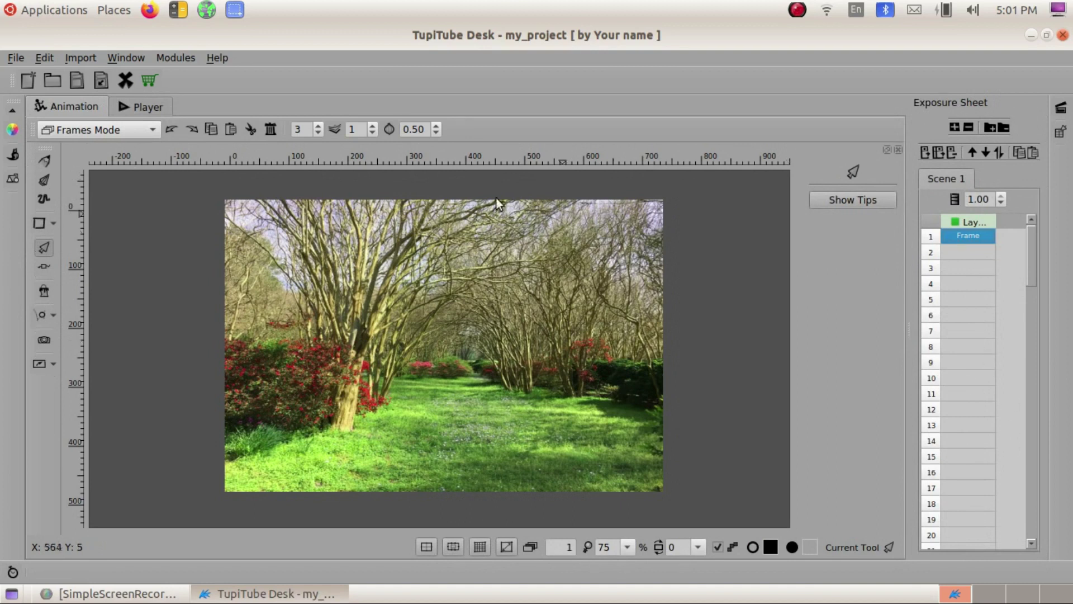
pyautogui.click(89, 59)
pyautogui.click(95, 68)
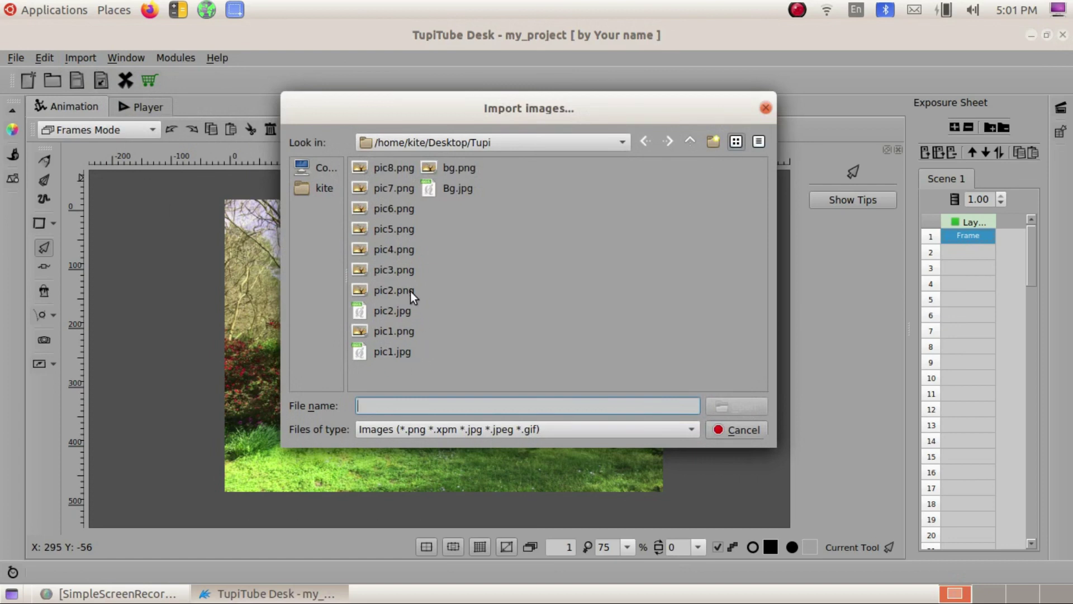
pyautogui.click(413, 292)
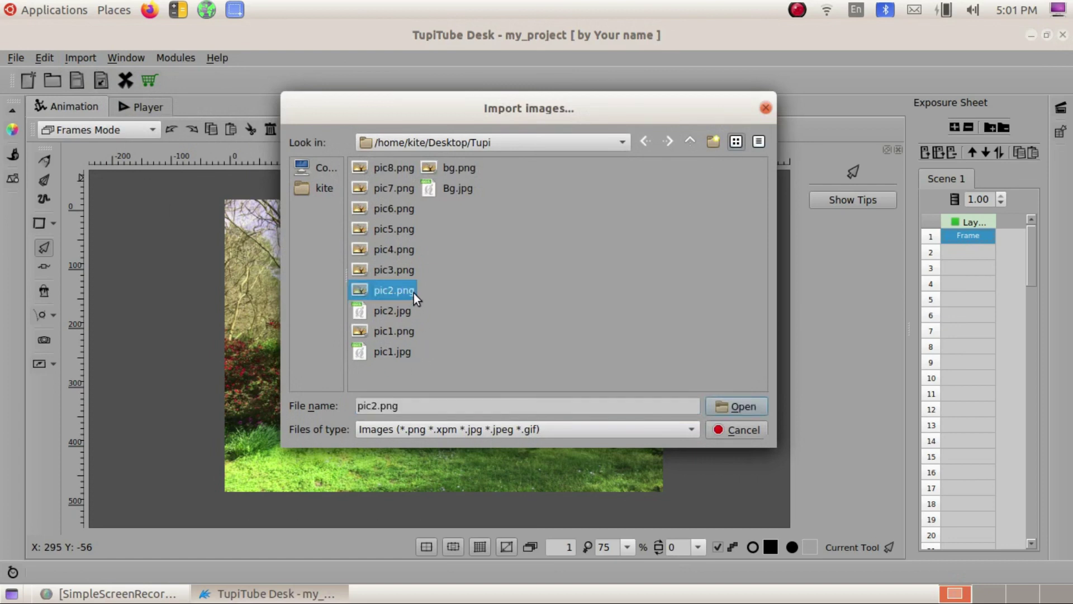
pyautogui.click(747, 404)
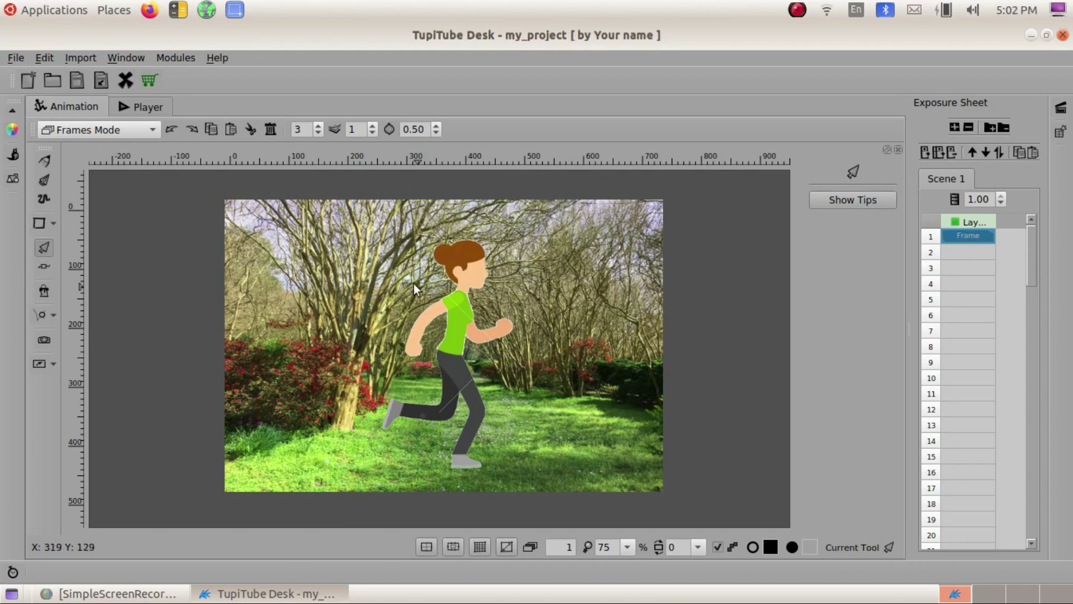
# Shrink the frame 1 runner to a scale of about 0.62 by 0.52 and place it at about X 23, Y 377
pyautogui.click(457, 327)
pyautogui.moveTo(515, 227); pyautogui.dragTo(481, 295)
pyautogui.moveTo(439, 362); pyautogui.dragTo(243, 446)
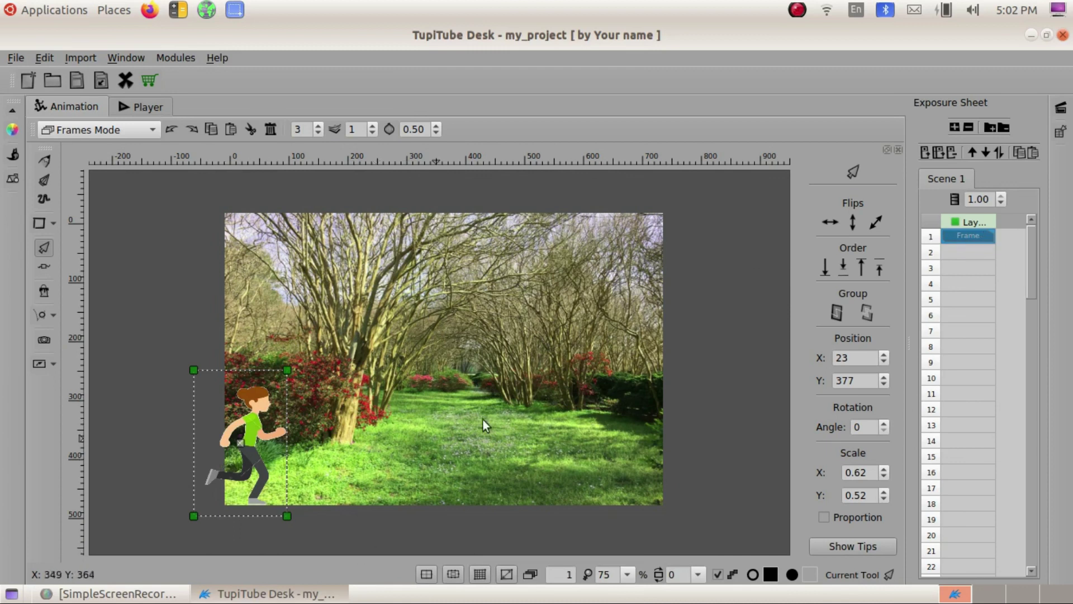
# Check the pose order in the Tupi desktop folder and import the bitmap pic3.png into a new frame 2
pyautogui.click(1030, 36)
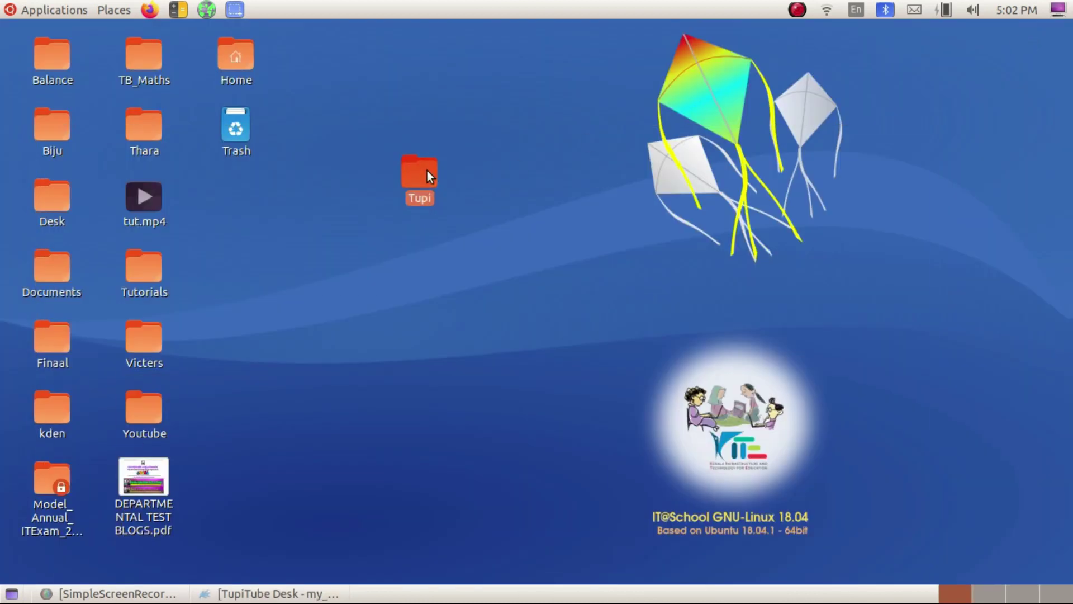
pyautogui.doubleClick(427, 175)
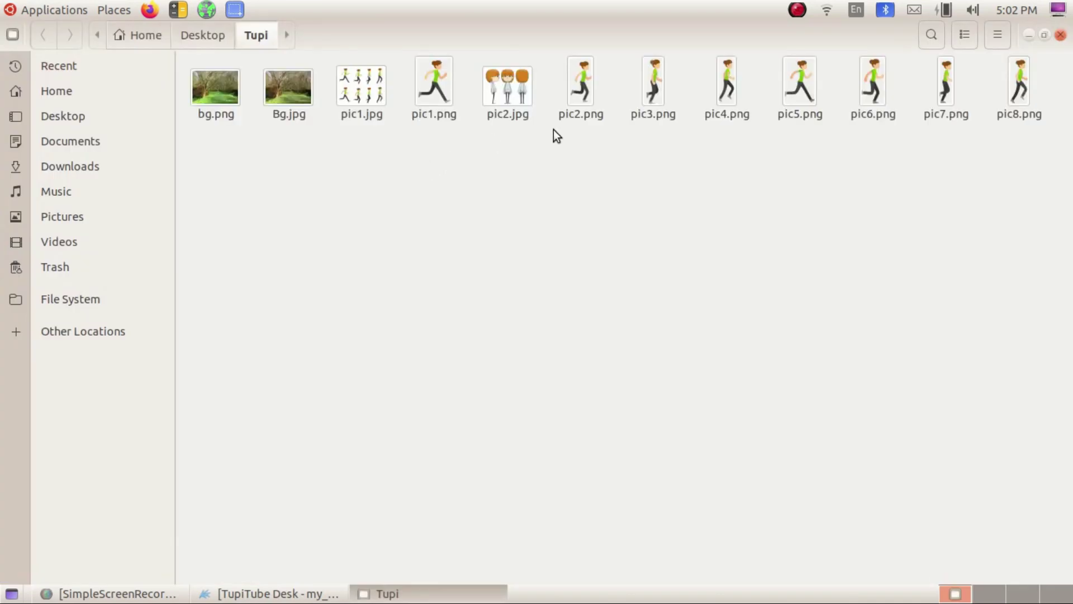
pyautogui.click(589, 93)
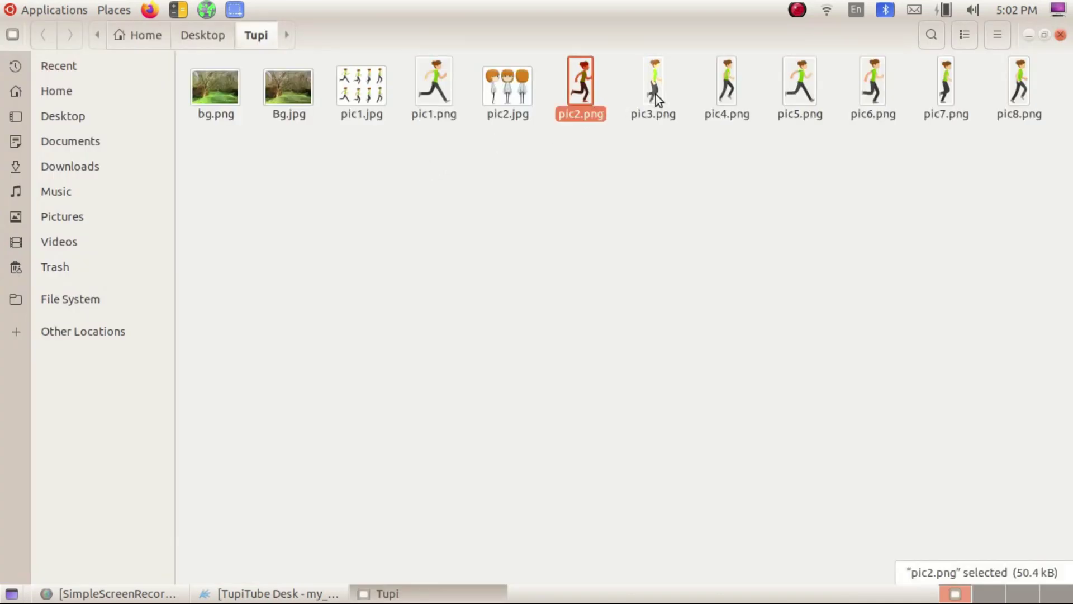
pyautogui.click(295, 601)
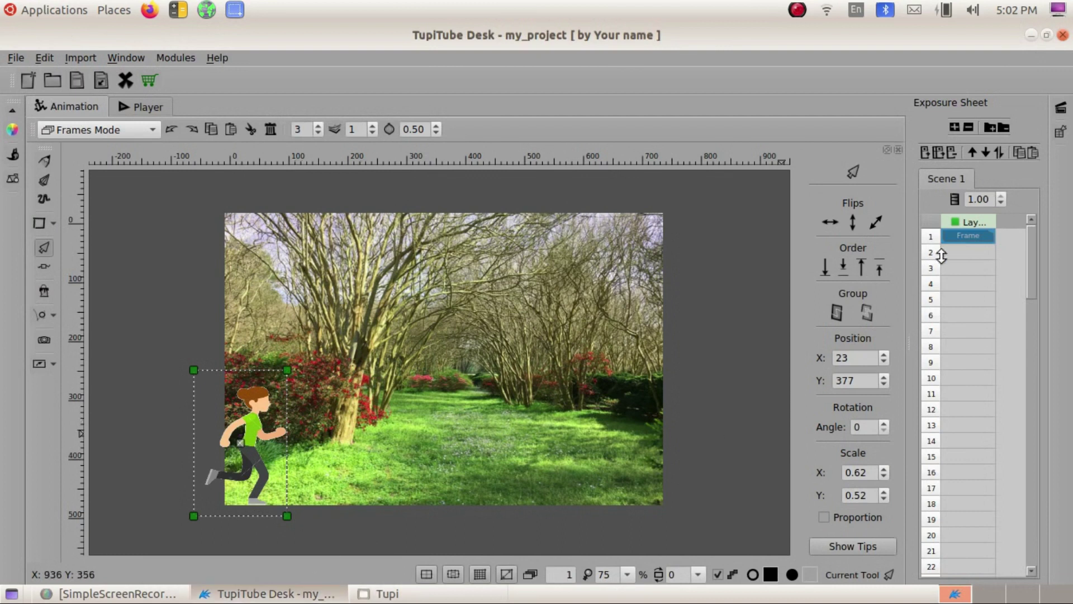
pyautogui.click(960, 250)
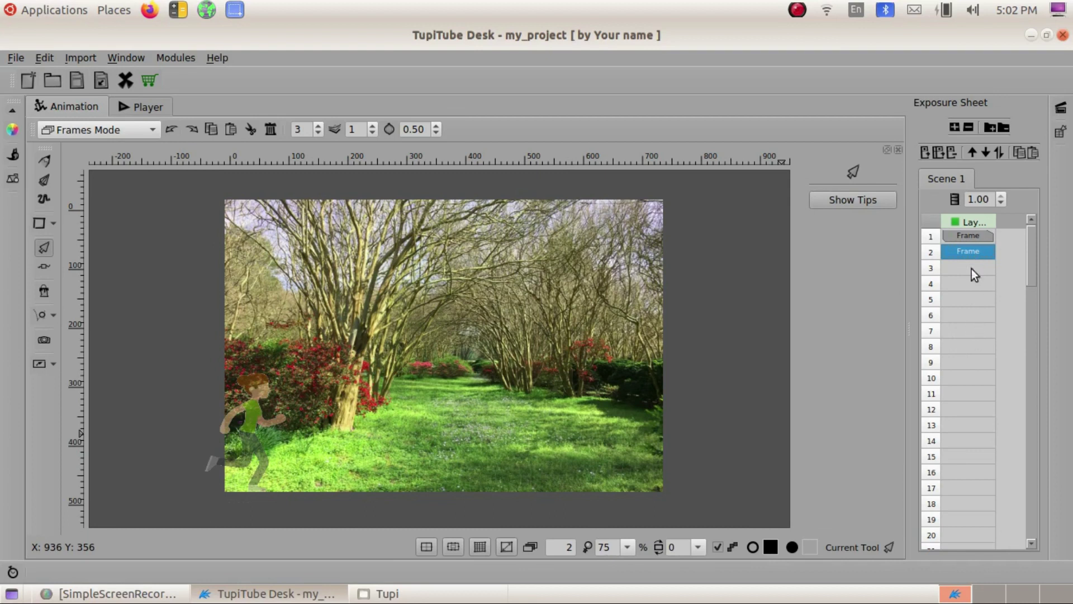
pyautogui.click(89, 57)
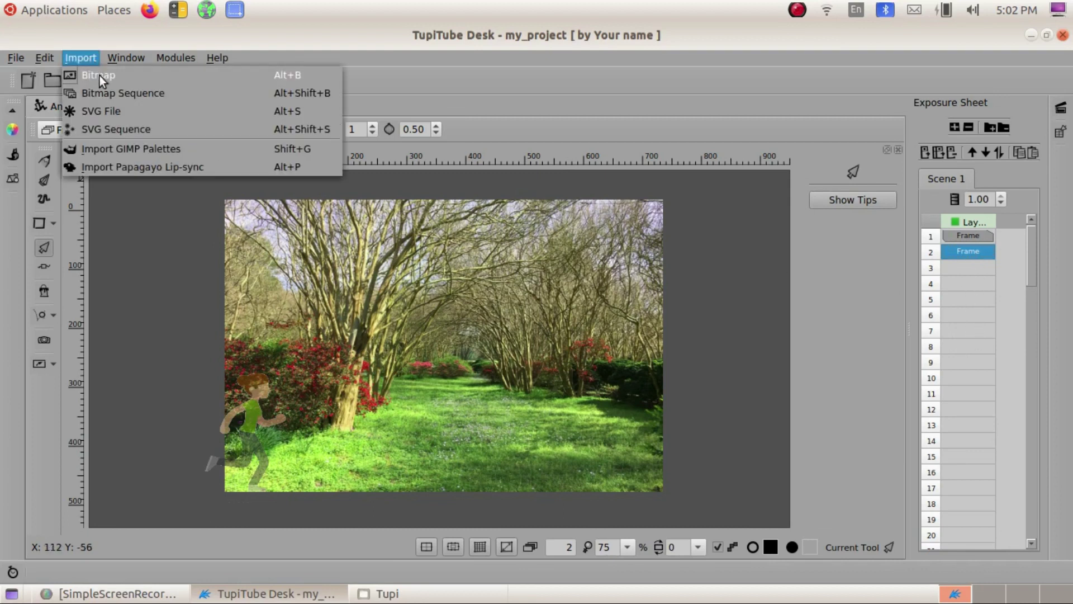
pyautogui.click(100, 75)
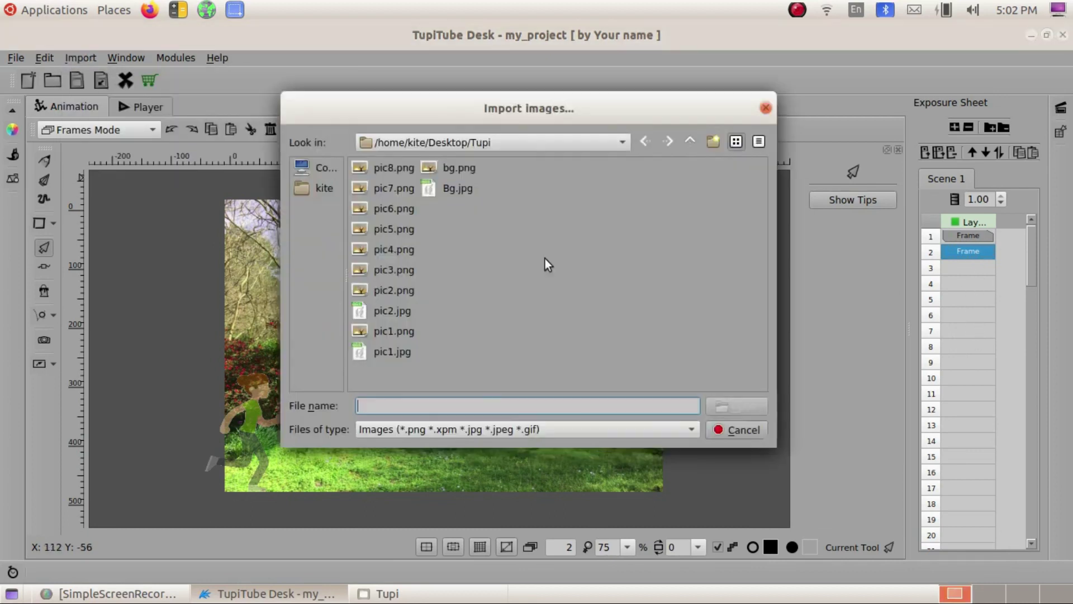
pyautogui.doubleClick(400, 272)
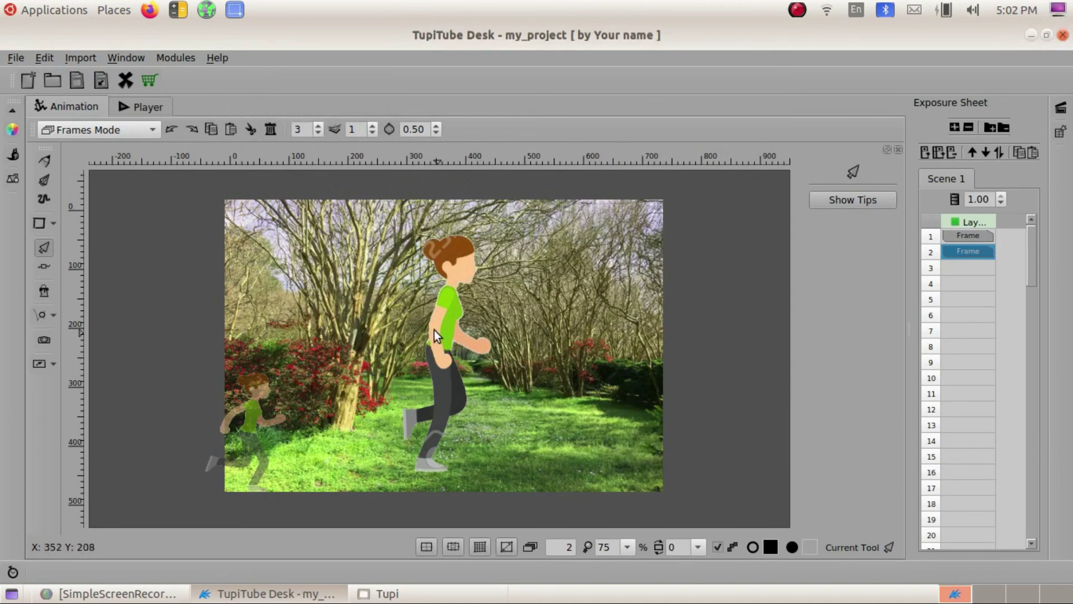
# Move the frame 2 runner to about X 27, Y 383 and shrink it to a scale of about 0.74 by 0.51
pyautogui.click(433, 330)
pyautogui.moveTo(438, 332); pyautogui.dragTo(267, 385)
pyautogui.moveTo(327, 250); pyautogui.dragTo(316, 303)
pyautogui.moveTo(264, 386); pyautogui.dragTo(244, 449)
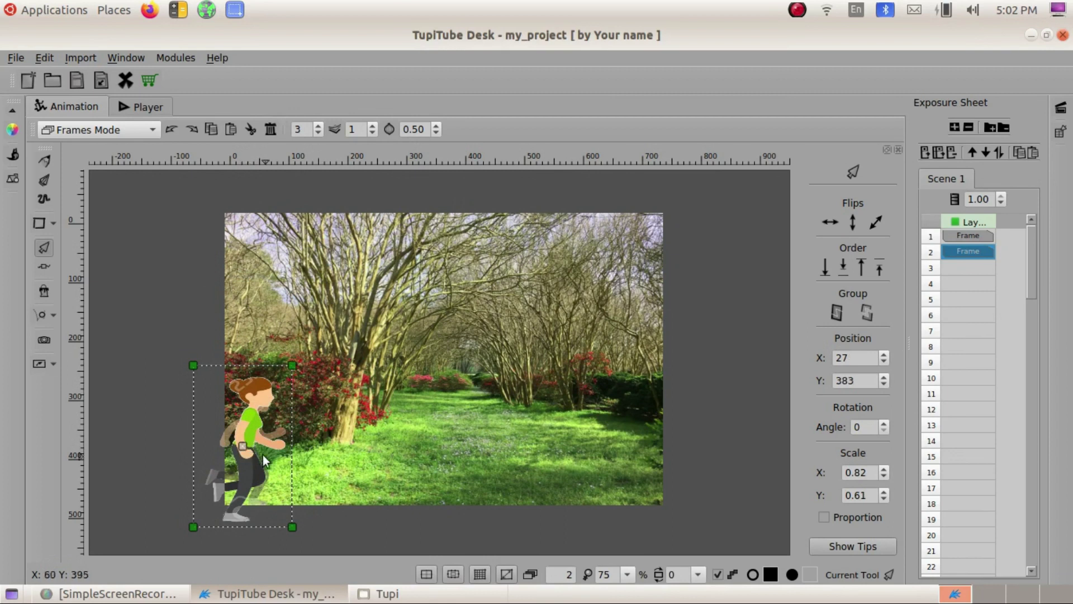
pyautogui.moveTo(292, 365); pyautogui.dragTo(287, 379)
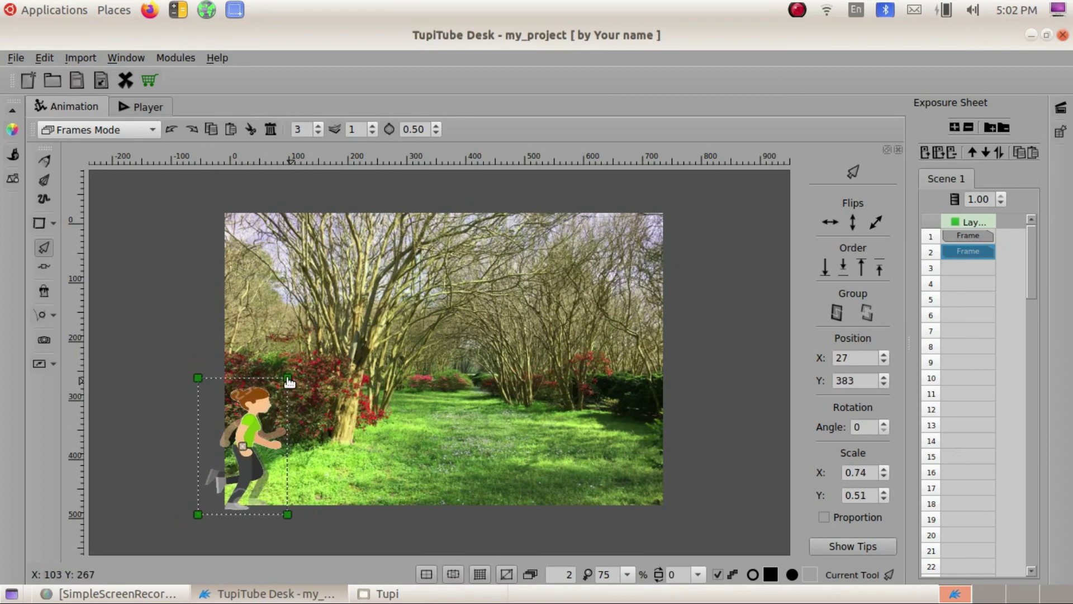
# Adjust the frame 2 runner to a scale of about 0.69 by 0.52 and reposition it at about X 36, Y 381
pyautogui.click(249, 442)
pyautogui.moveTo(249, 442)
pyautogui.mouseDown()
pyautogui.moveTo(265, 445)
pyautogui.moveTo(252, 445)
pyautogui.mouseUp()
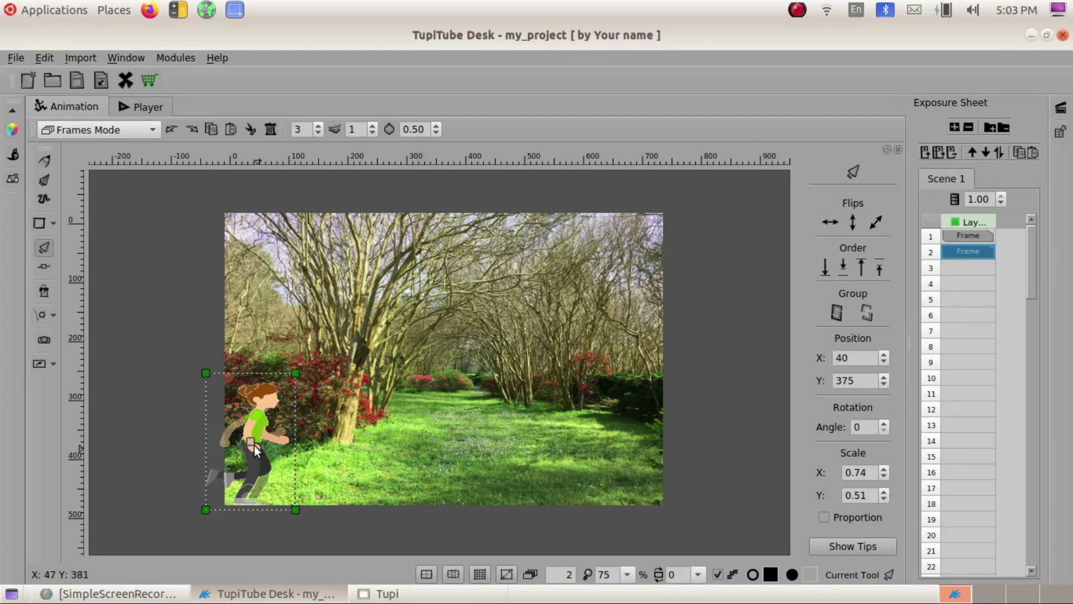
pyautogui.moveTo(252, 443)
pyautogui.mouseDown()
pyautogui.moveTo(259, 432)
pyautogui.moveTo(257, 444)
pyautogui.mouseUp()
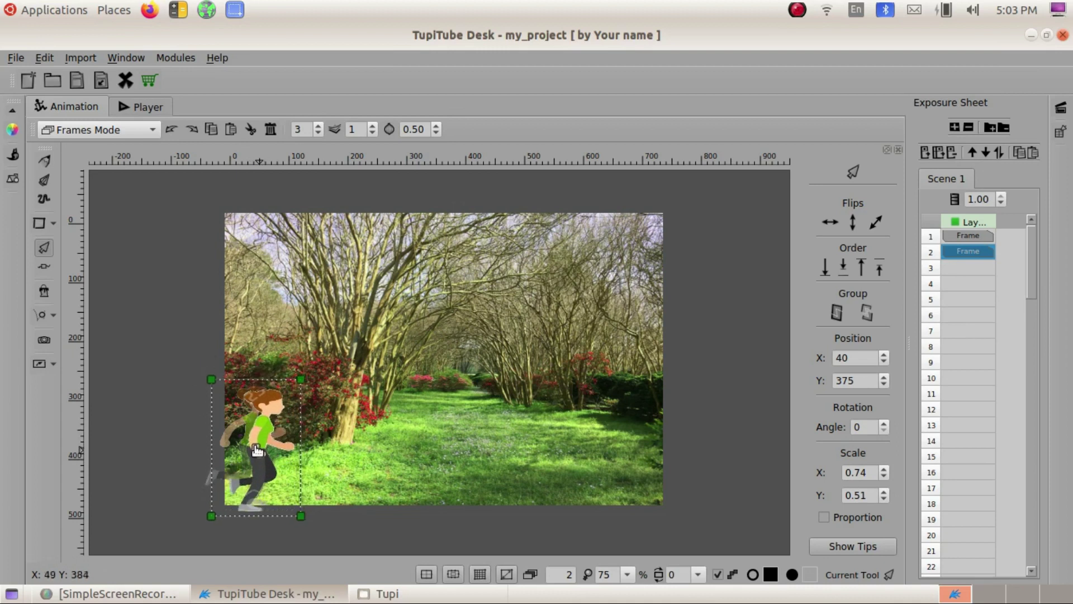
pyautogui.moveTo(299, 379); pyautogui.dragTo(299, 381)
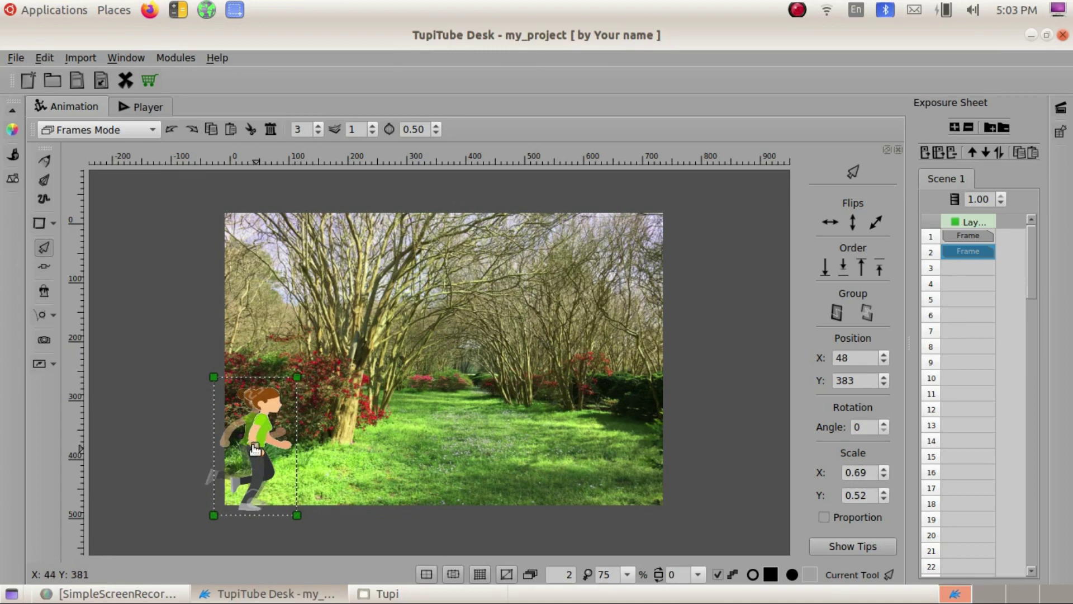
pyautogui.moveTo(255, 449); pyautogui.dragTo(247, 448)
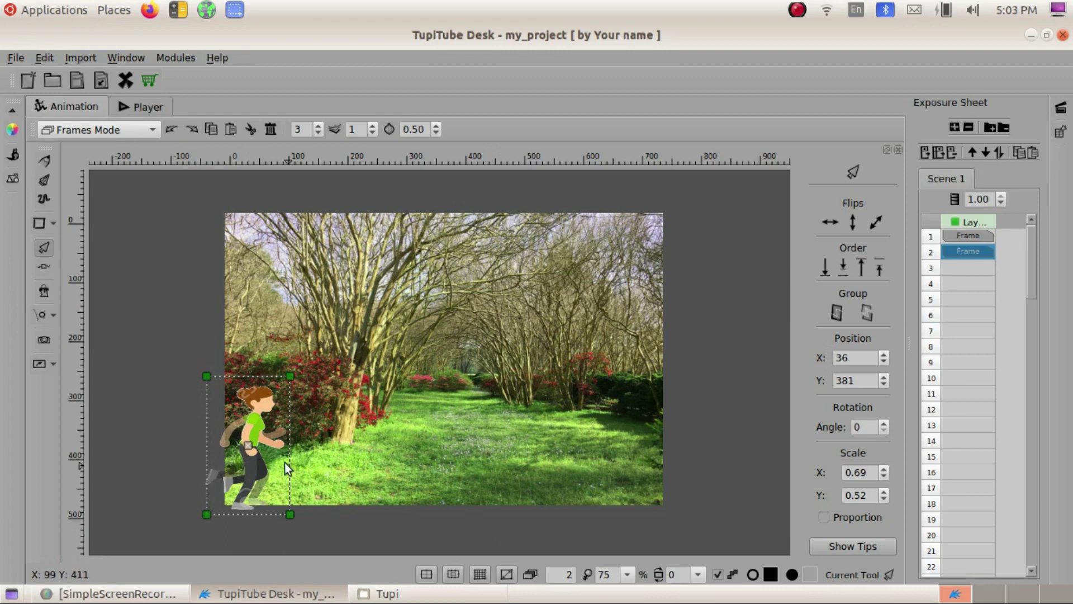
# Nudge the frame 2 runner horizontally forward to X 81, ahead of the frame 1 pose
pyautogui.click(400, 422)
pyautogui.click(250, 425)
pyautogui.press('Right')
pyautogui.press('Right')
pyautogui.press('Right')
pyautogui.press('Right')
pyautogui.press('Right')
pyautogui.press('Right')
pyautogui.press('Right')
pyautogui.press('Right')
pyautogui.press('Right')
pyautogui.press('Right')
pyautogui.press('Right')
pyautogui.press('Right')
pyautogui.press('Right')
pyautogui.press('Right')
pyautogui.press('Right')
pyautogui.press('Right')
pyautogui.press('Right')
pyautogui.press('Right')
pyautogui.press('Right')
pyautogui.press('Right')
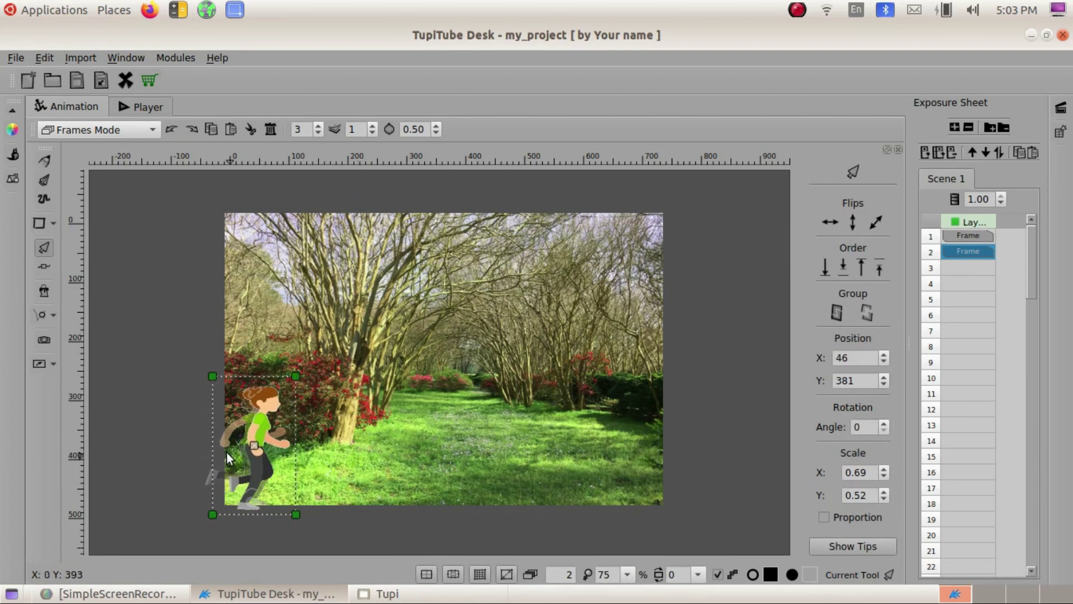
pyautogui.press('Right')
pyautogui.press('Right')
pyautogui.press('Right')
pyautogui.press('Right')
pyautogui.press('Right')
pyautogui.press('Right')
pyautogui.press('Right')
pyautogui.press('Right')
pyautogui.press('Right')
pyautogui.press('Right')
pyautogui.press('Right')
pyautogui.press('Right')
pyautogui.press('Right')
pyautogui.press('Right')
pyautogui.press('Right')
pyautogui.press('Right')
pyautogui.press('Right')
pyautogui.press('Right')
pyautogui.press('Right')
pyautogui.press('Right')
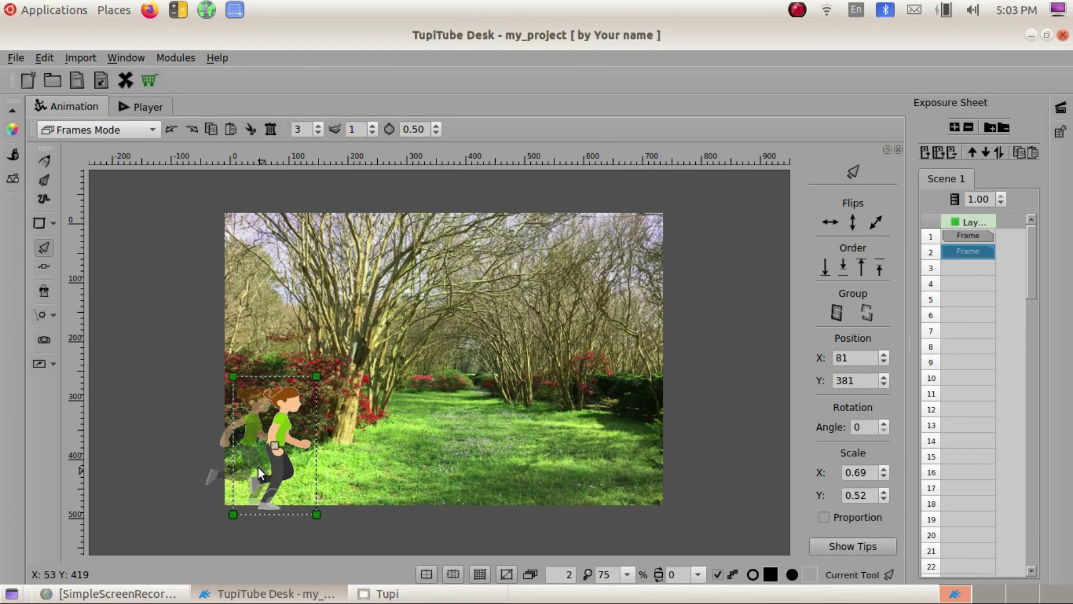
# Add frame 3 to the layer and import the bitmap pic4.png into it
pyautogui.click(970, 270)
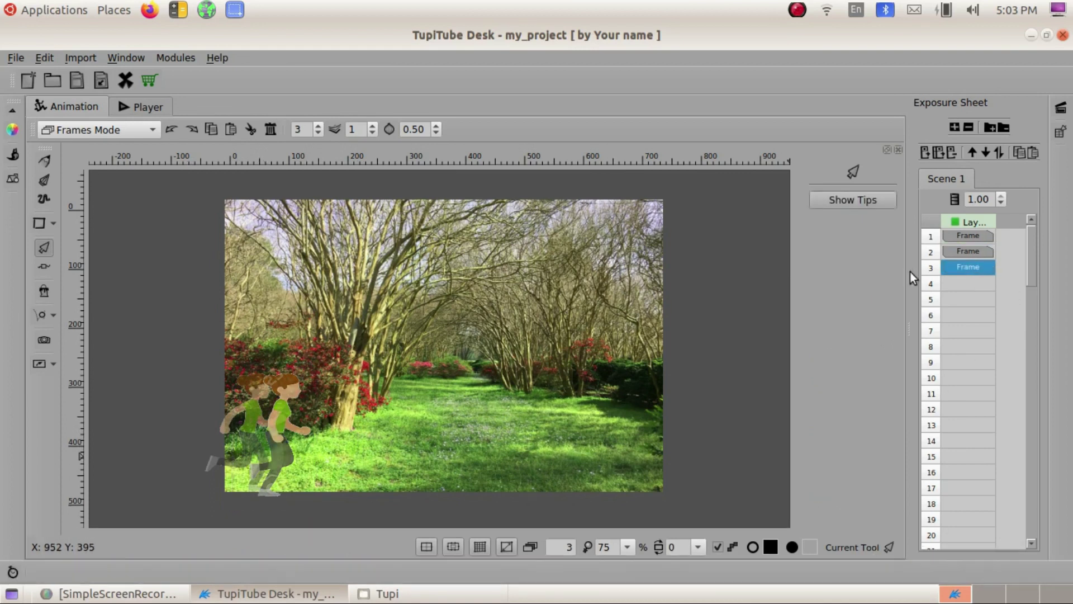
pyautogui.click(91, 55)
pyautogui.click(99, 77)
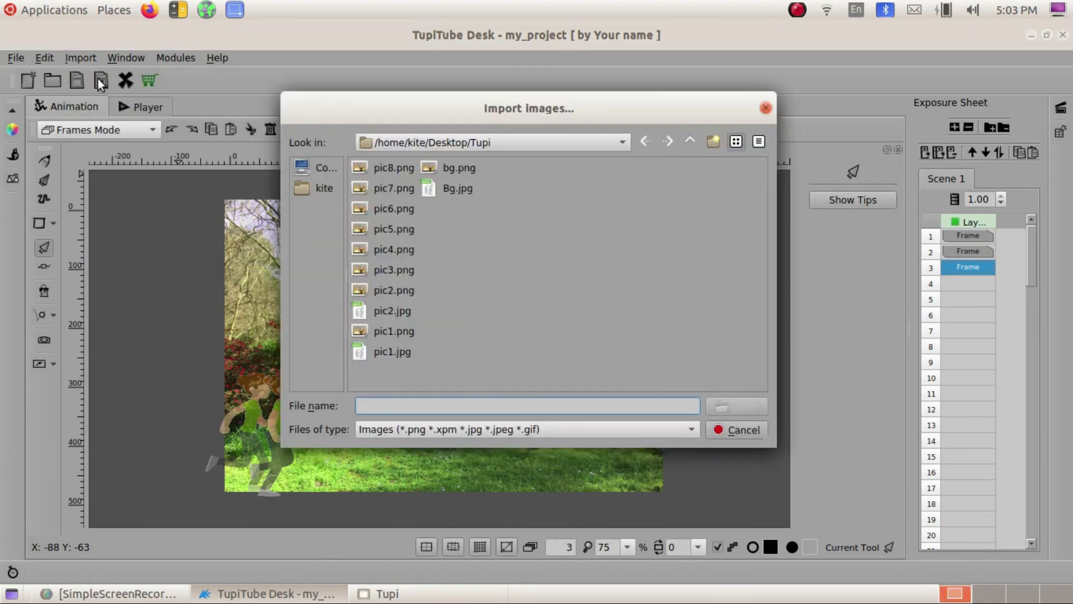
pyautogui.click(398, 250)
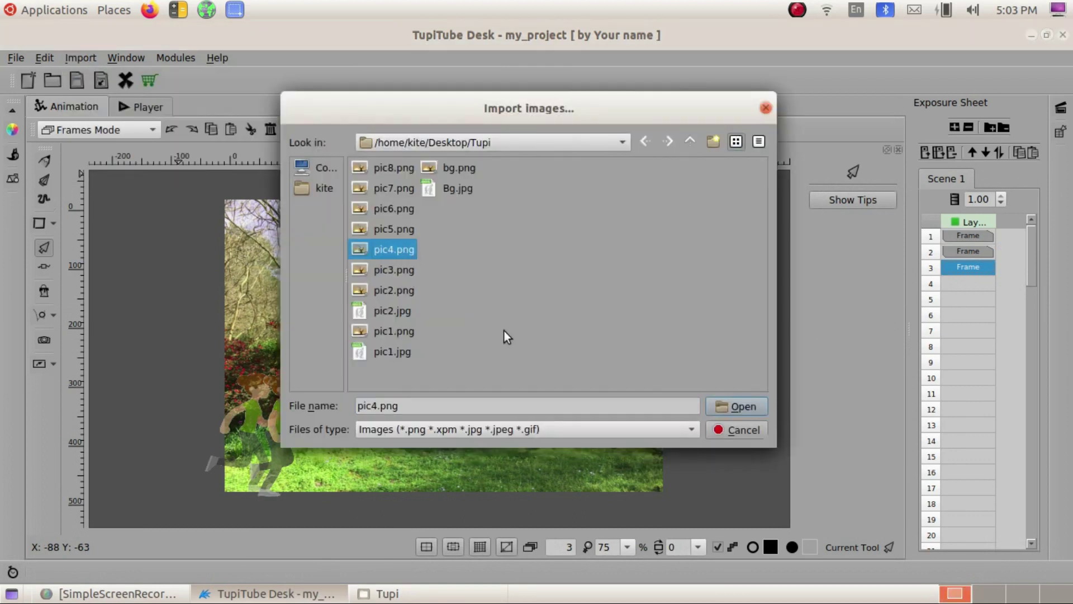
pyautogui.click(731, 407)
pyautogui.click(615, 324)
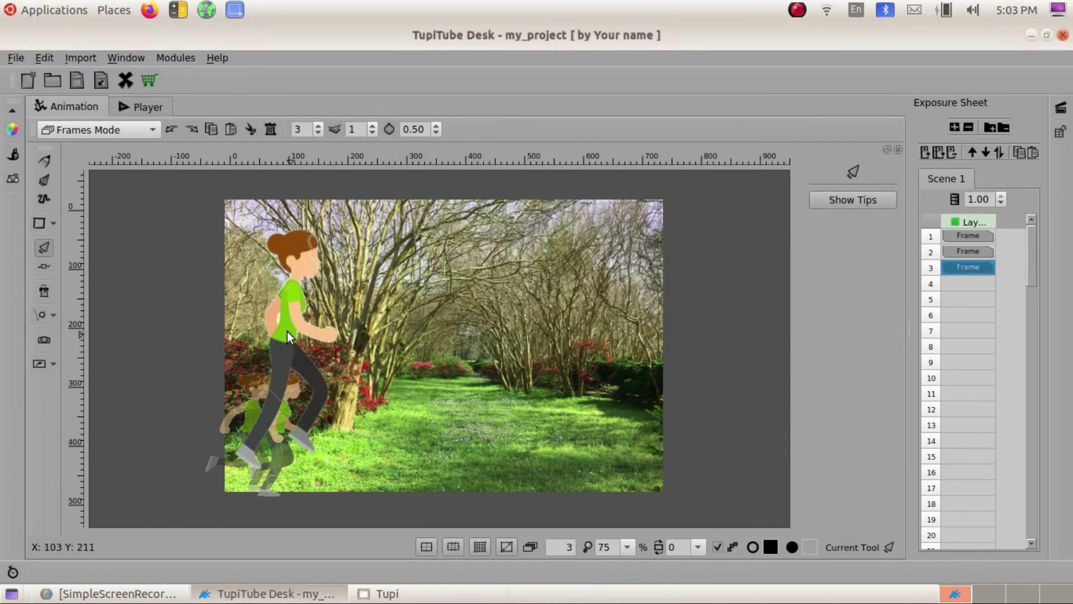
# Shrink the frame 3 runner to a scale of about 0.57 by 0.47 and move it to about X 104, Y 355
pyautogui.click(287, 331)
pyautogui.moveTo(344, 219); pyautogui.dragTo(323, 263)
pyautogui.moveTo(291, 356); pyautogui.dragTo(290, 431)
pyautogui.moveTo(323, 339); pyautogui.dragTo(322, 370)
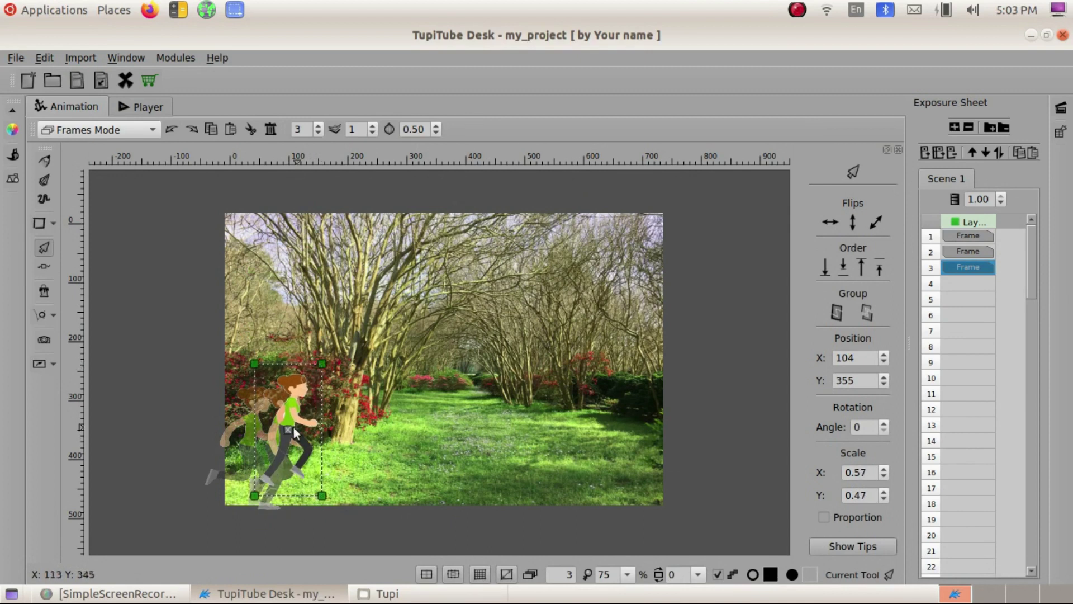
# Resize the frame 3 runner to a scale of about 0.64 by 0.51, reposition it at about X 84, Y 385 and deselect it
pyautogui.moveTo(292, 432); pyautogui.dragTo(281, 451)
pyautogui.moveTo(312, 385); pyautogui.dragTo(316, 380)
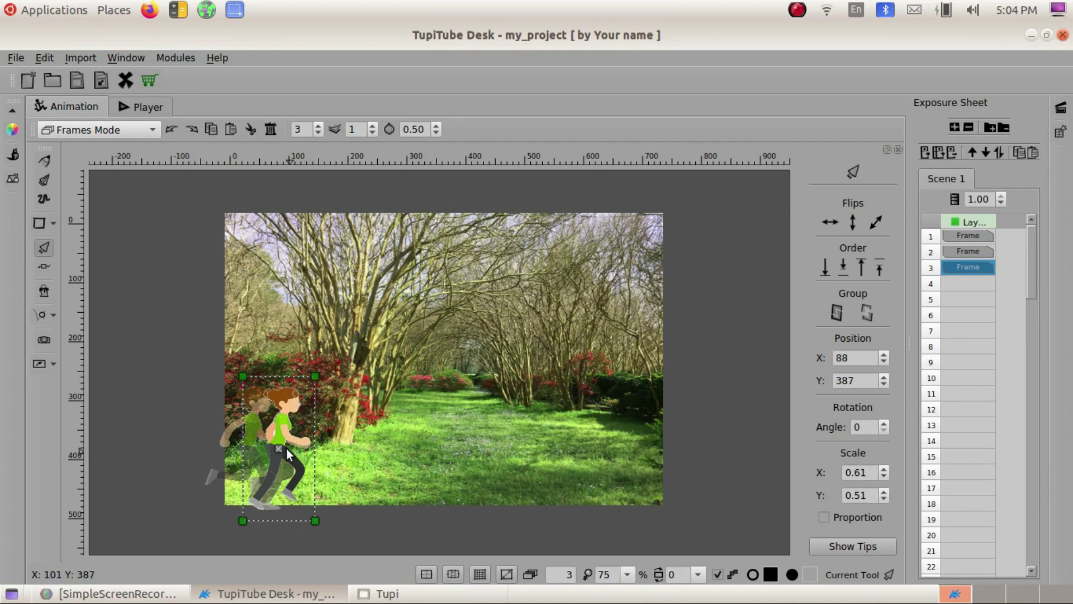
pyautogui.moveTo(280, 453); pyautogui.dragTo(278, 451)
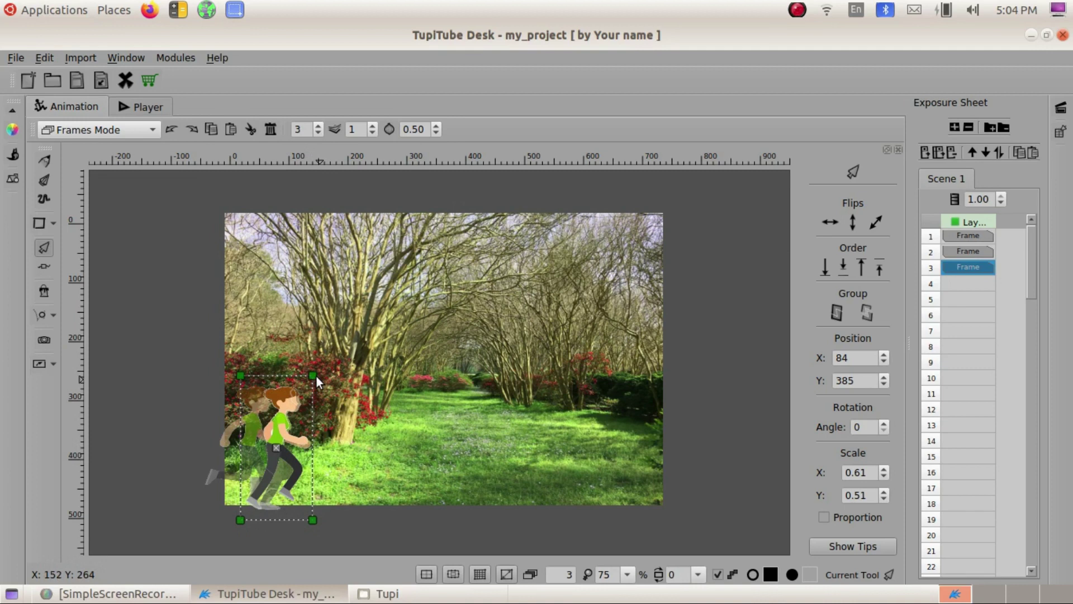
pyautogui.moveTo(311, 379); pyautogui.dragTo(313, 382)
pyautogui.click(363, 433)
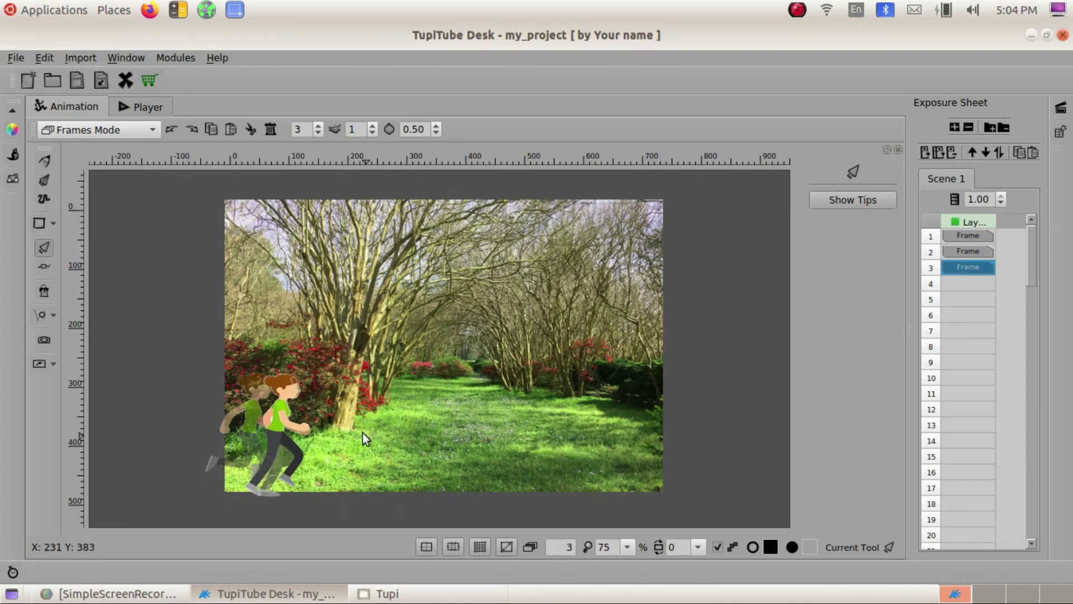
# Compare the poses in frames 1 to 3, shift the frame 3 runner slightly ahead of the frame 2 pose and return to frame 1
pyautogui.click(977, 237)
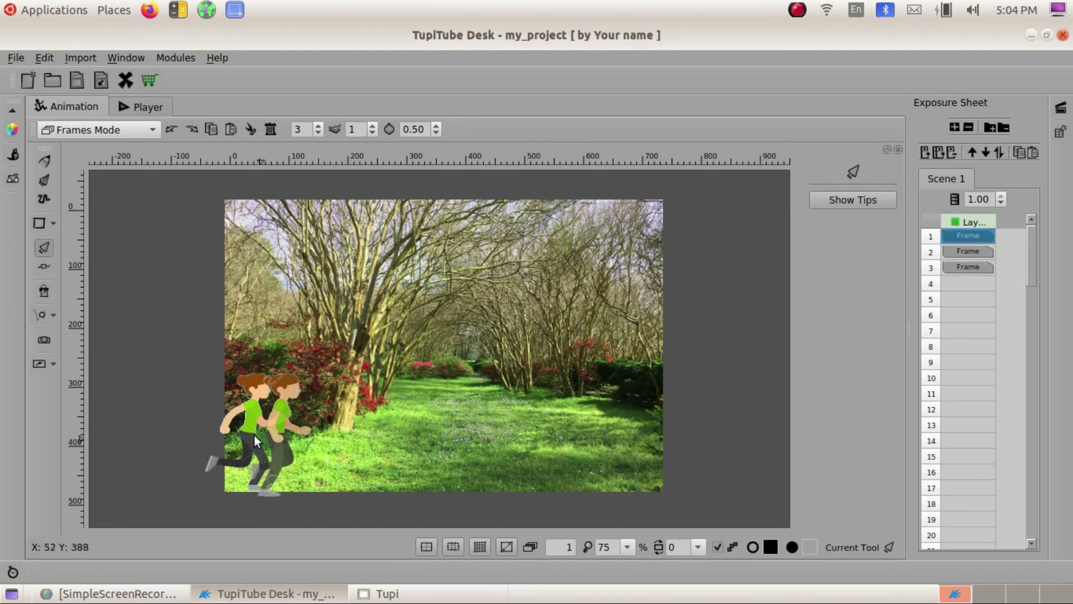
pyautogui.click(964, 246)
pyautogui.click(965, 263)
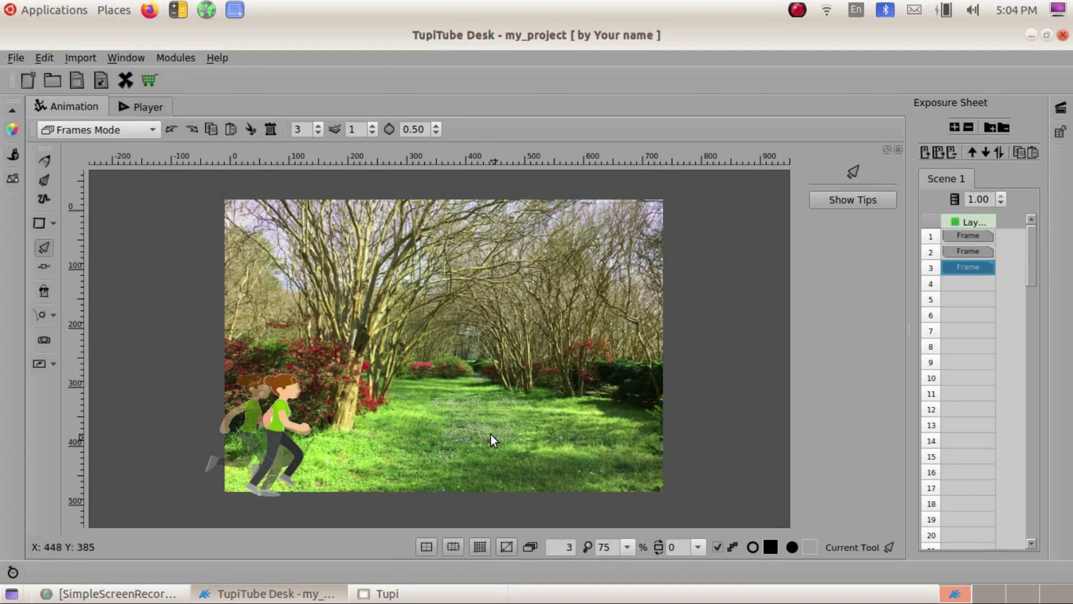
pyautogui.click(280, 430)
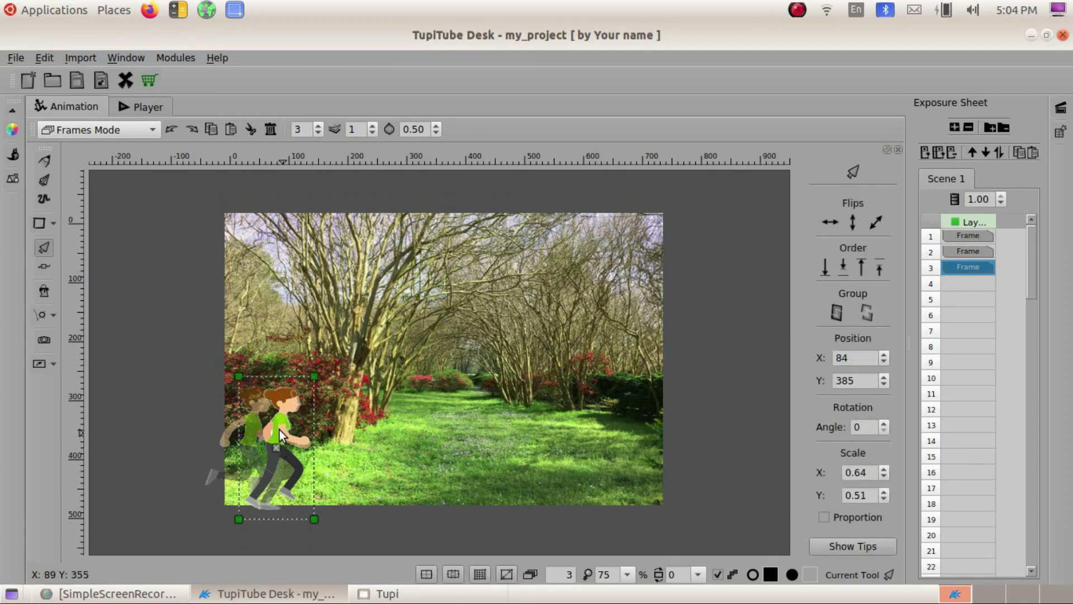
pyautogui.moveTo(278, 451); pyautogui.dragTo(292, 448)
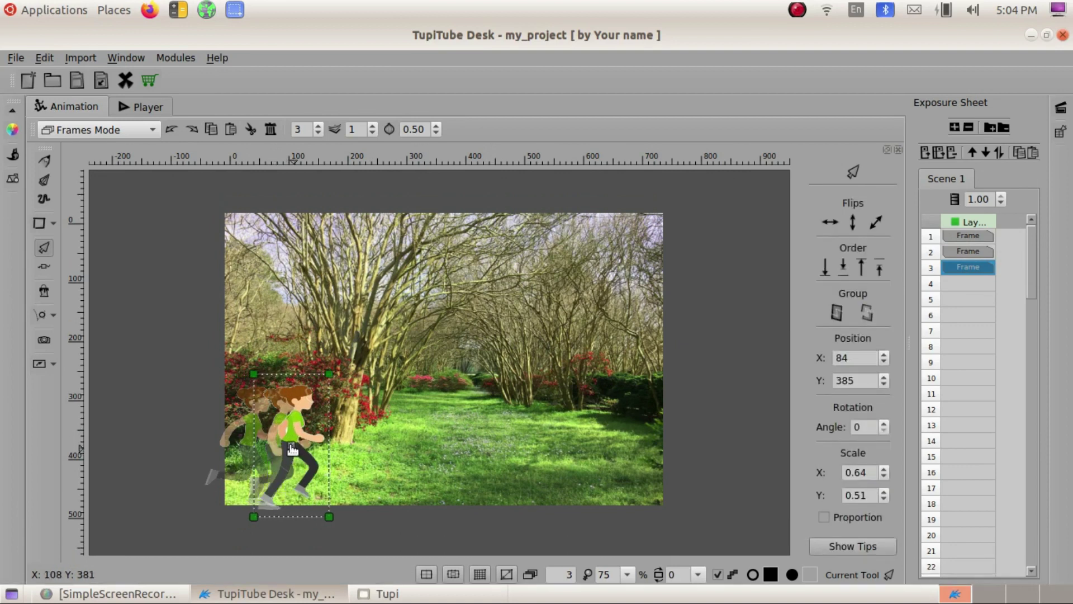
pyautogui.click(977, 237)
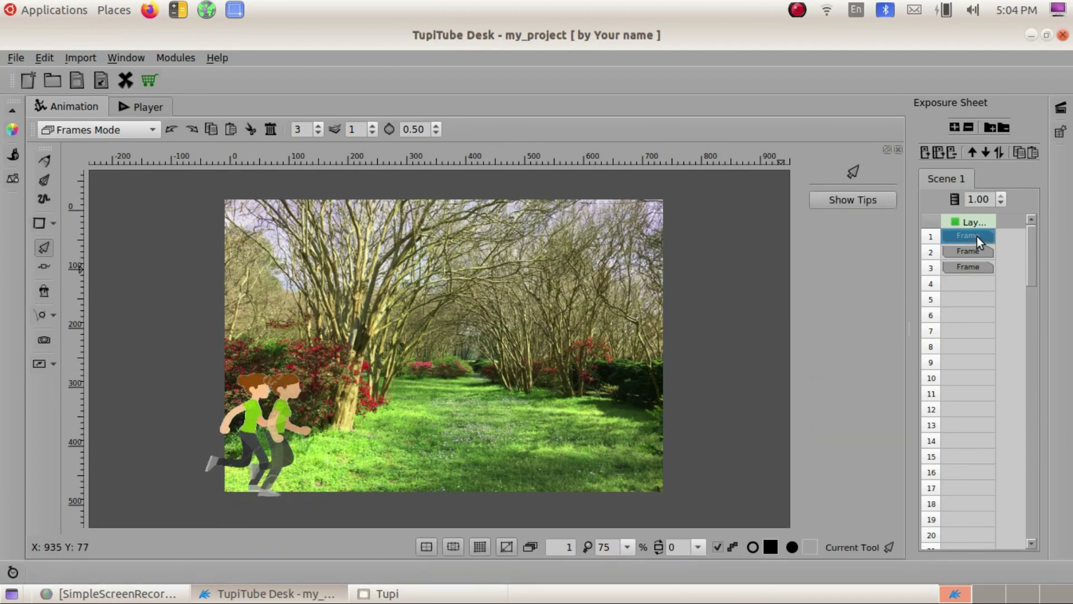
# Reposition the frame 1 runner at the left edge of the photo, at about X 8, Y 380
pyautogui.click(251, 417)
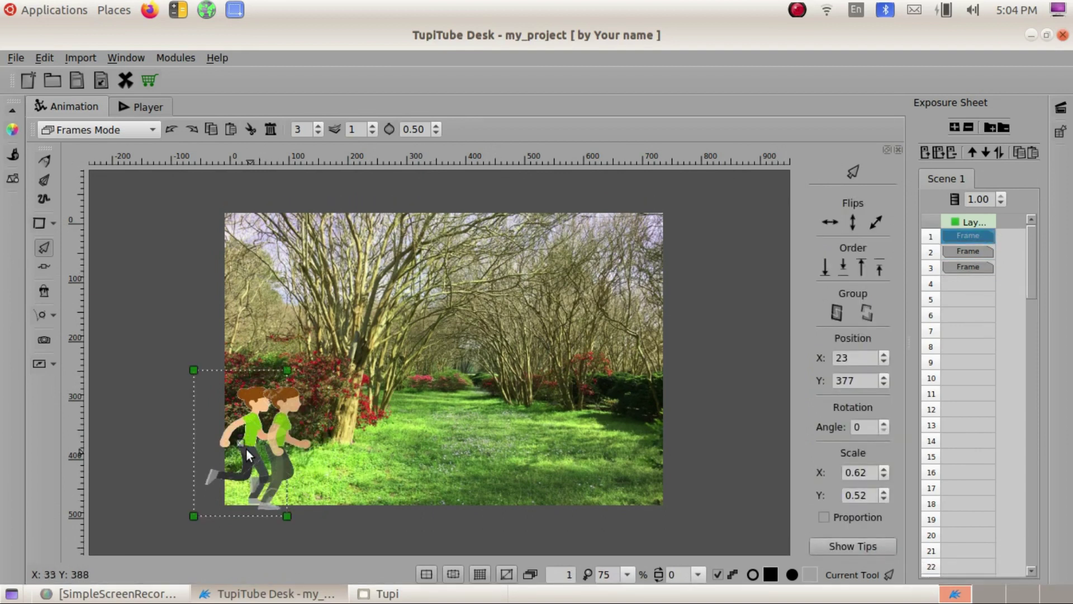
pyautogui.click(253, 424)
pyautogui.moveTo(243, 441); pyautogui.dragTo(382, 435)
pyautogui.click(273, 441)
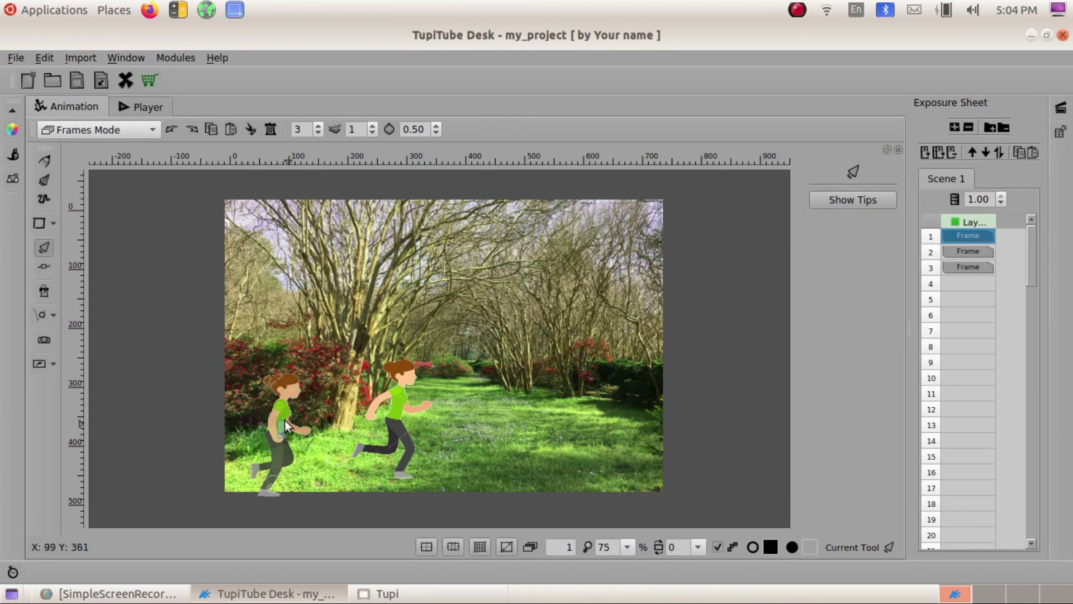
pyautogui.click(393, 414)
pyautogui.moveTo(393, 413); pyautogui.dragTo(237, 449)
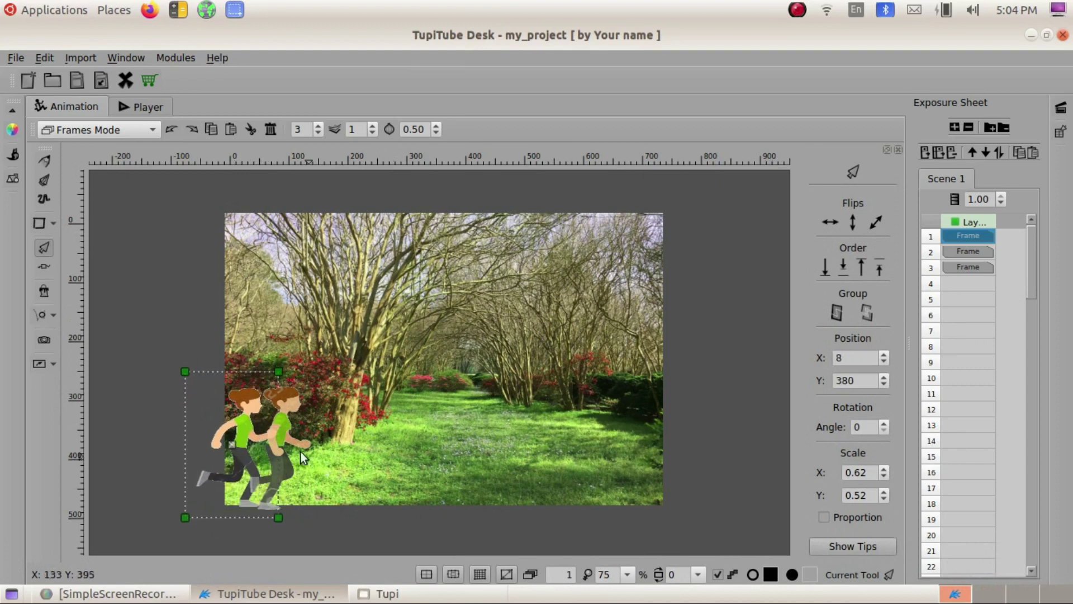
# Shift the frame 2 runner back toward the frame 1 pose, to X 57, Y 381
pyautogui.click(979, 251)
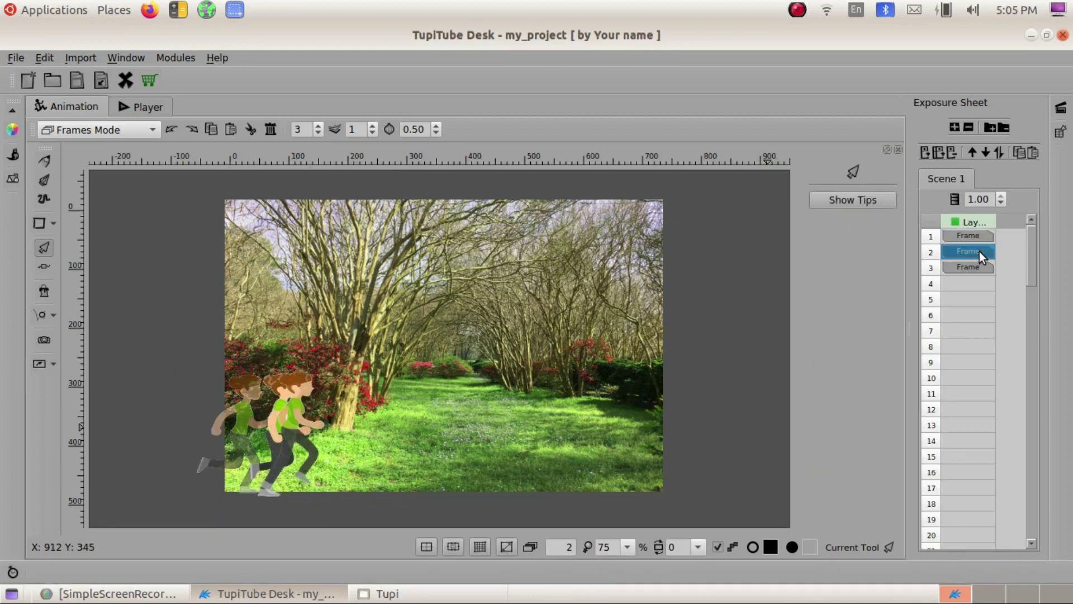
pyautogui.click(268, 416)
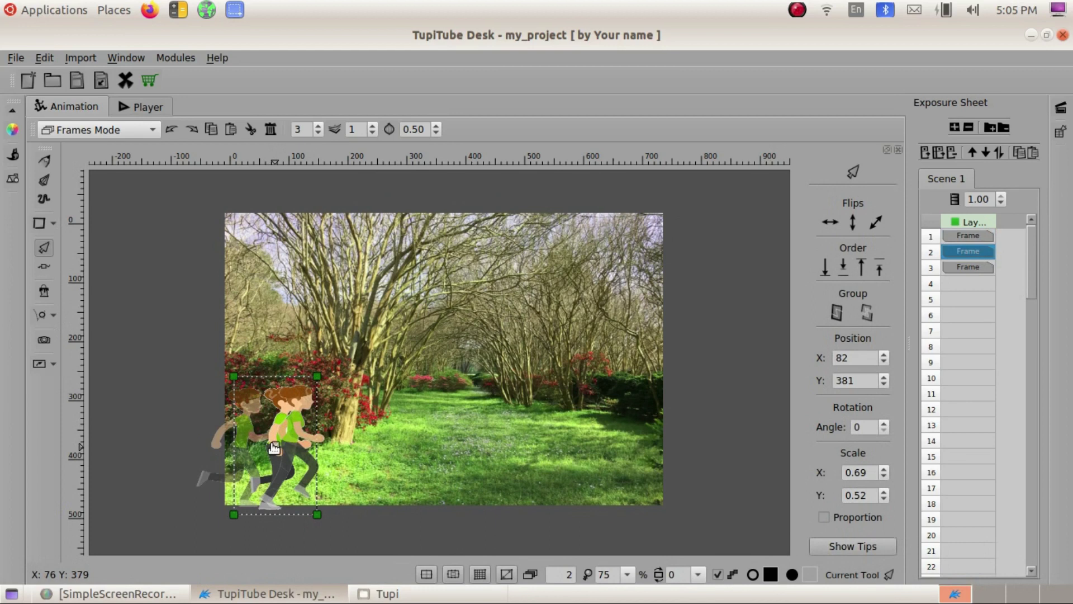
pyautogui.press('Left')
pyautogui.press('Left')
pyautogui.press('Left')
pyautogui.press('Left')
pyautogui.press('Left')
pyautogui.press('Left')
pyautogui.press('Left')
pyautogui.press('Left')
pyautogui.press('Left')
pyautogui.press('Left')
pyautogui.press('Left')
pyautogui.press('Left')
pyautogui.press('Left')
pyautogui.press('Left')
pyautogui.press('Left')
pyautogui.press('Left')
pyautogui.press('Left')
pyautogui.press('Left')
pyautogui.press('Left')
pyautogui.press('Left')
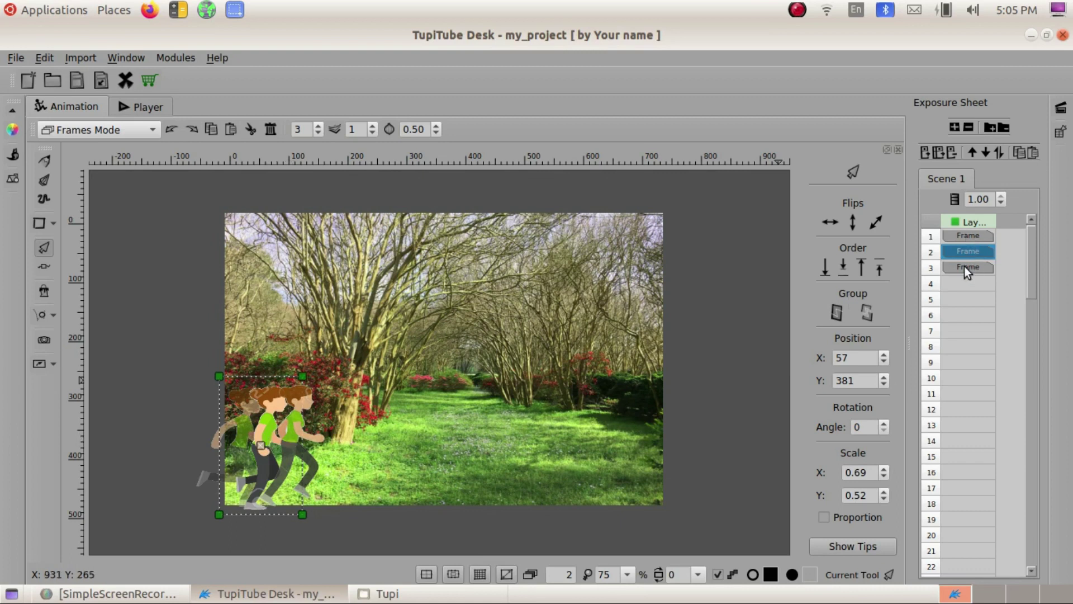
# Nudge the frame 3 runner slightly forward and down to X 114, Y 386
pyautogui.click(967, 266)
pyautogui.click(293, 431)
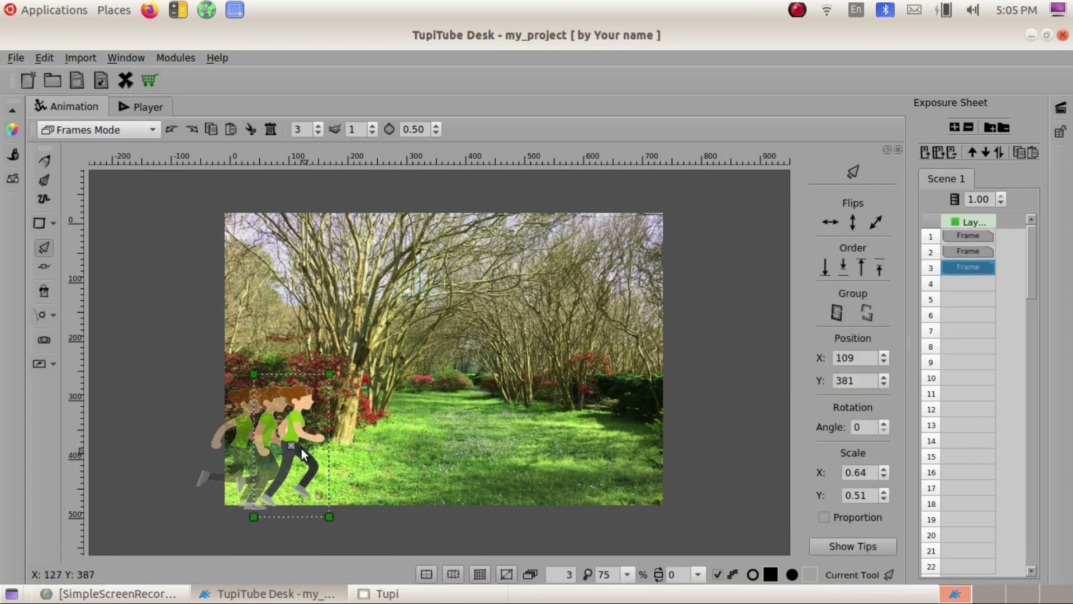
pyautogui.press('Right')
pyautogui.press('Down')
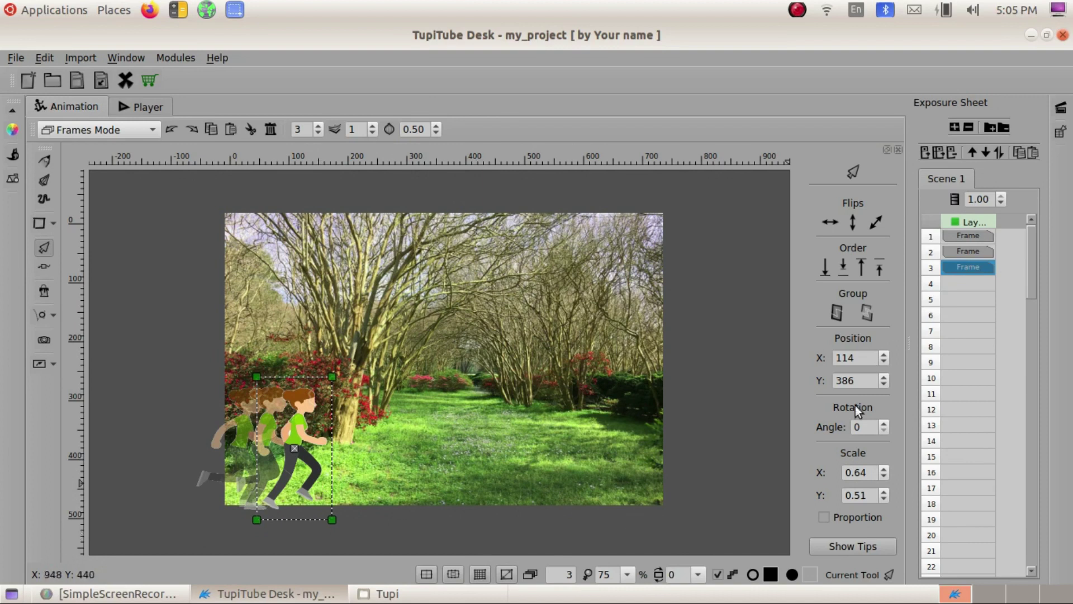
# Add frame 4 to the layer, compare the poses in frames 1 to 3 and return to frame 4
pyautogui.click(958, 282)
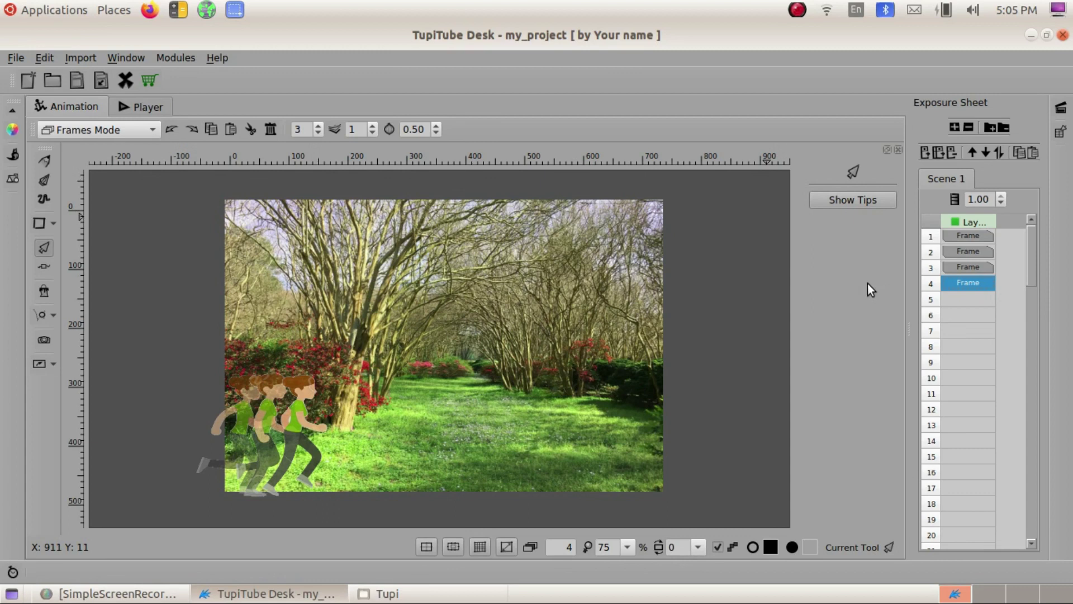
pyautogui.click(976, 236)
pyautogui.click(973, 251)
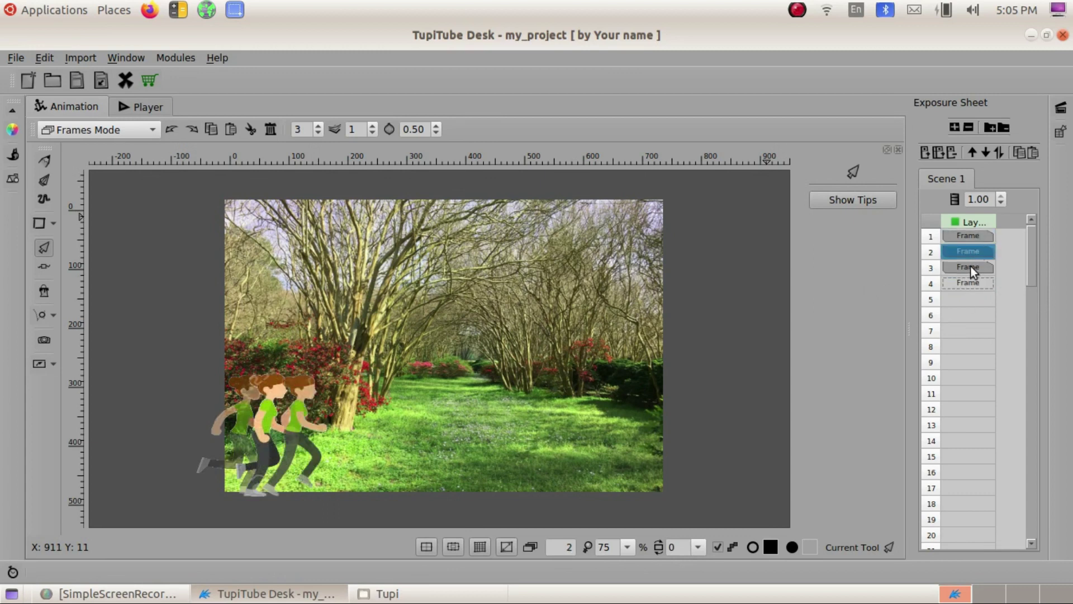
pyautogui.click(970, 266)
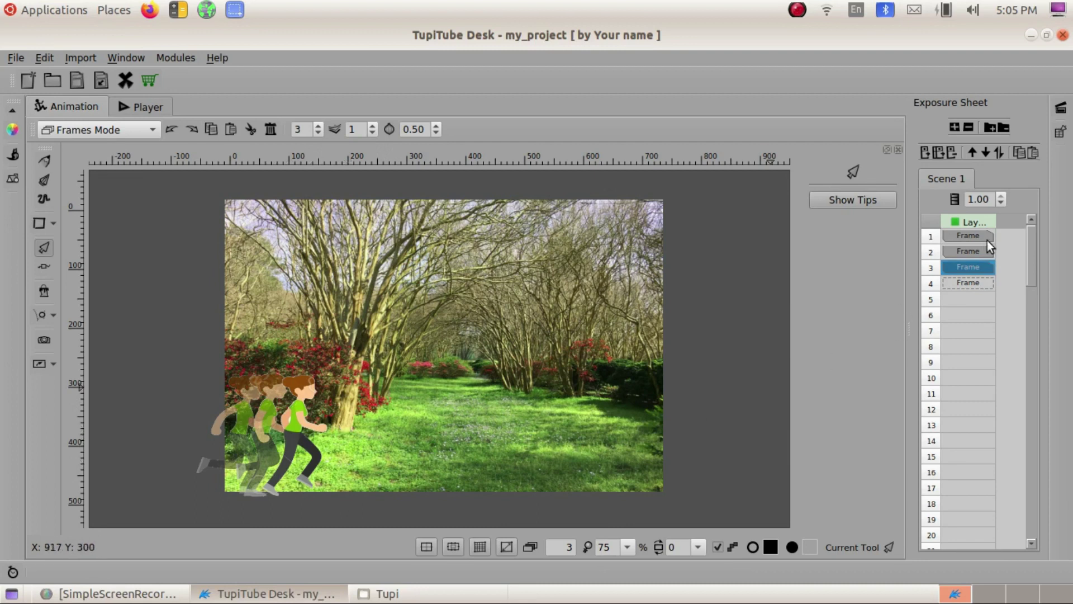
pyautogui.click(960, 284)
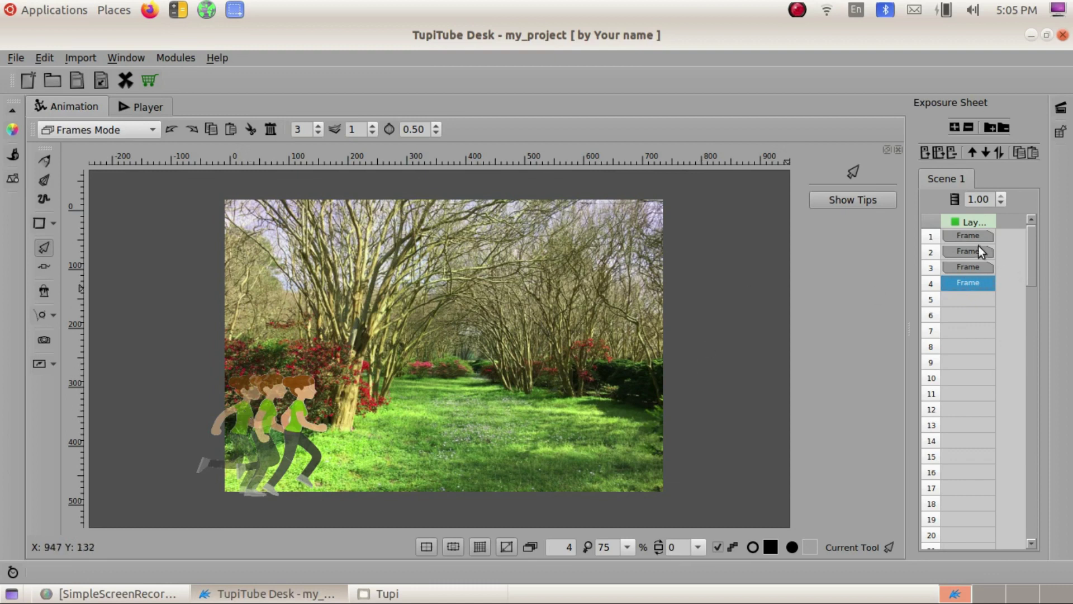
# Copy frame 1 and paste it into frame 4
pyautogui.click(963, 237)
pyautogui.rightClick(963, 236)
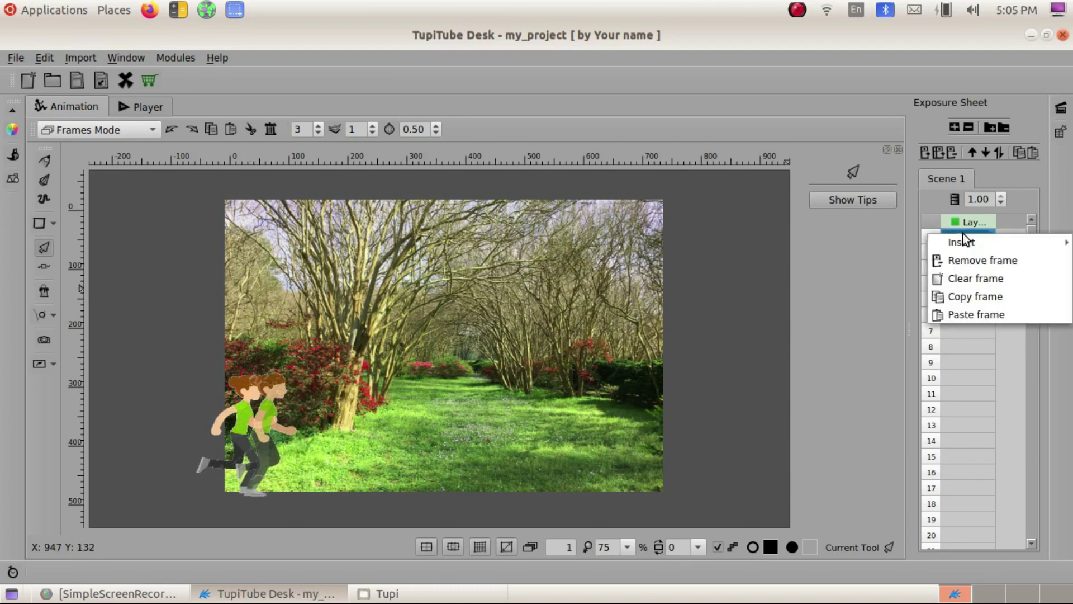
pyautogui.click(970, 302)
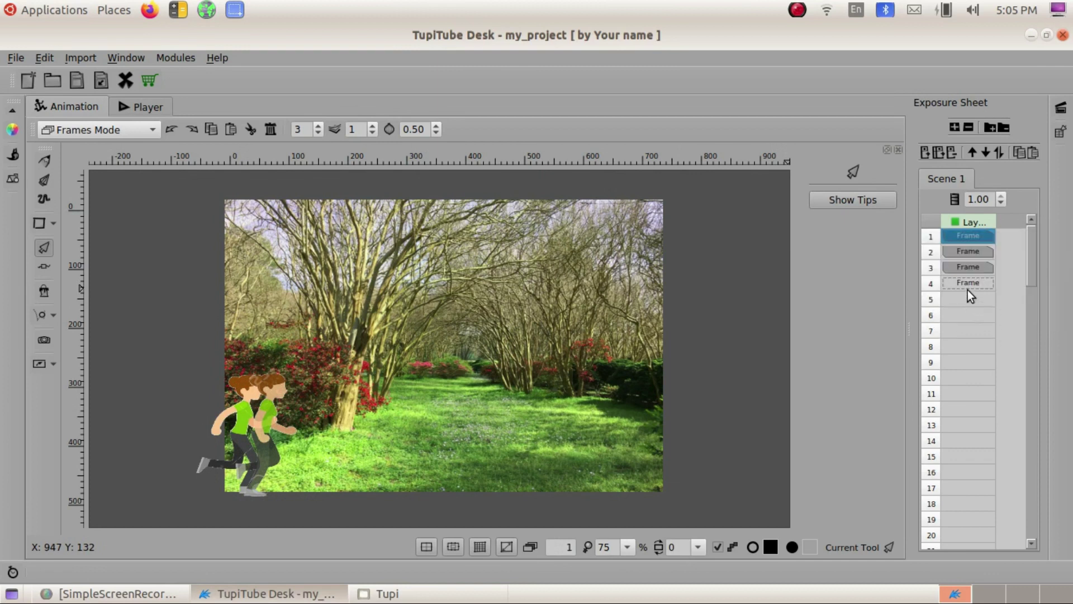
pyautogui.click(968, 282)
pyautogui.rightClick(967, 282)
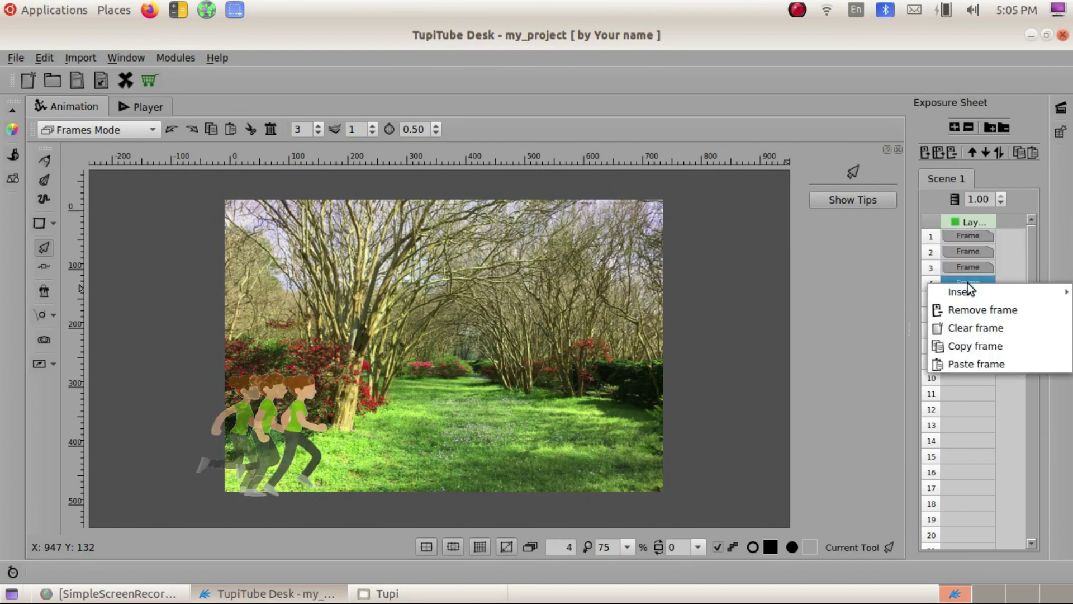
pyautogui.click(970, 364)
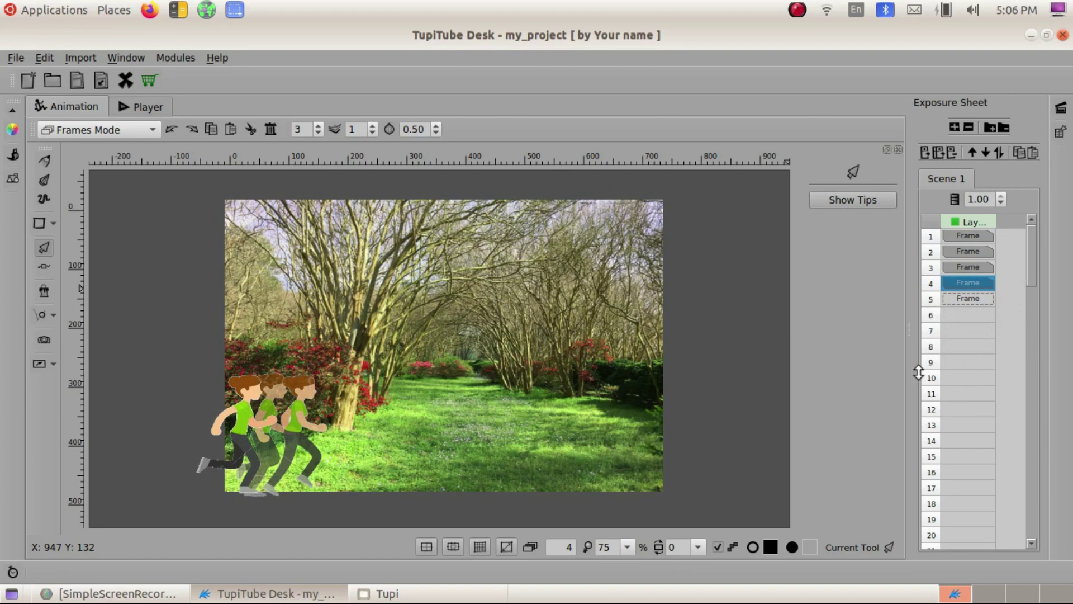
# Move the frame 4 runner horizontally ahead of the frame 3 pose, to X 153, Y 380
pyautogui.click(238, 425)
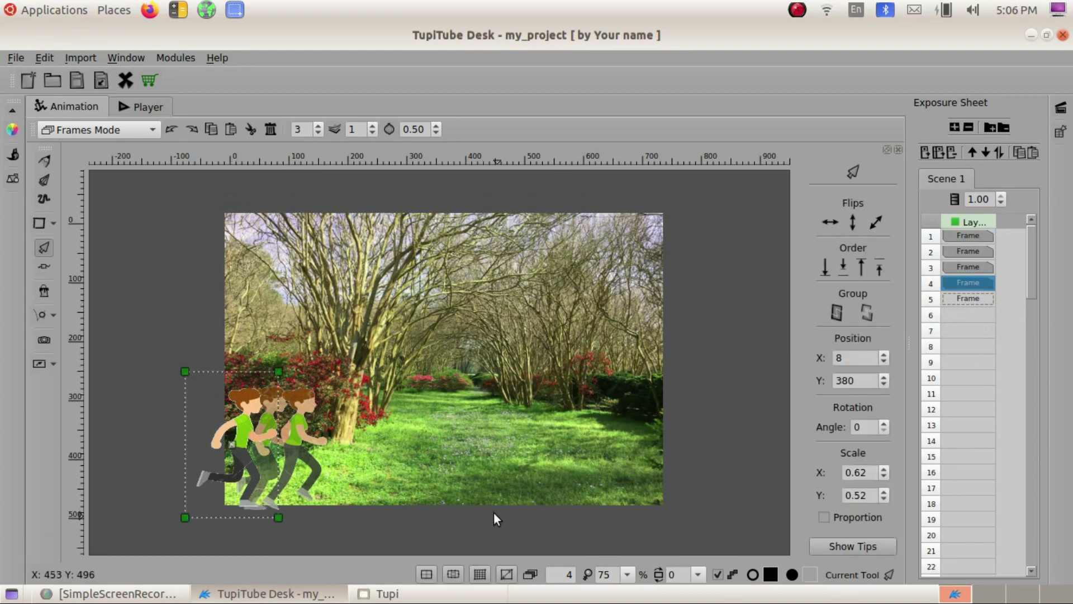
pyautogui.press('Right')
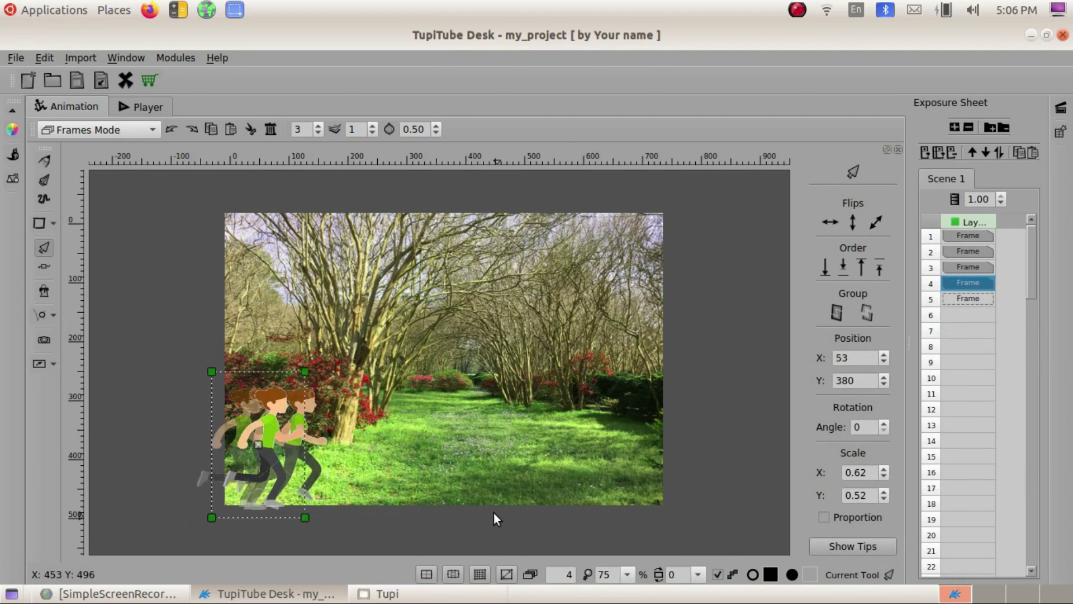
pyautogui.press('Right')
pyautogui.press('Right')
pyautogui.press('Right')
pyautogui.press('Right')
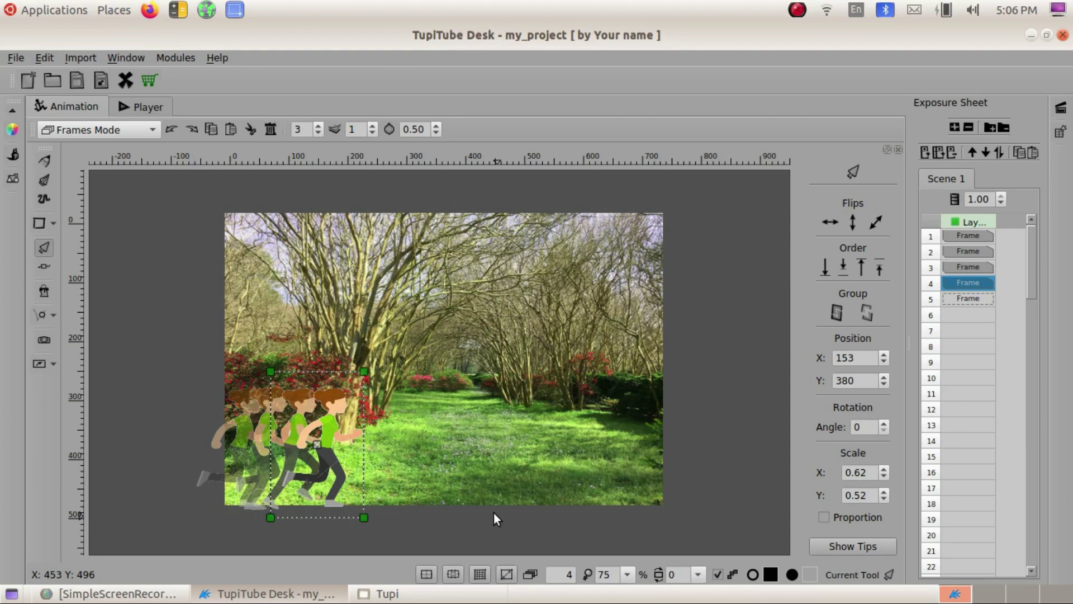
# Copy frame 2 and paste it into frame 5
pyautogui.click(962, 250)
pyautogui.rightClick(961, 250)
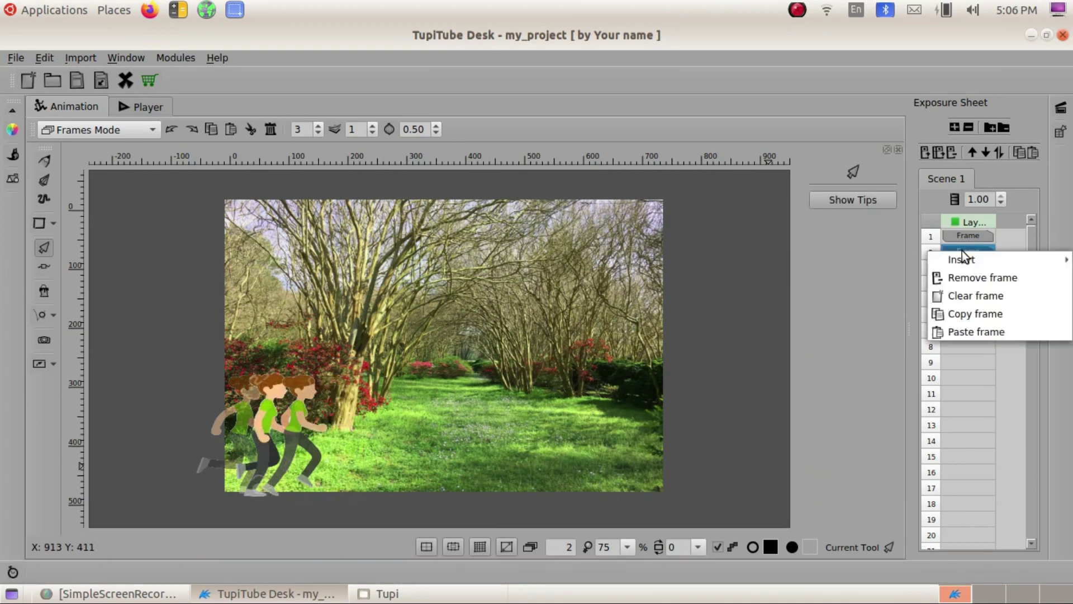
pyautogui.click(973, 321)
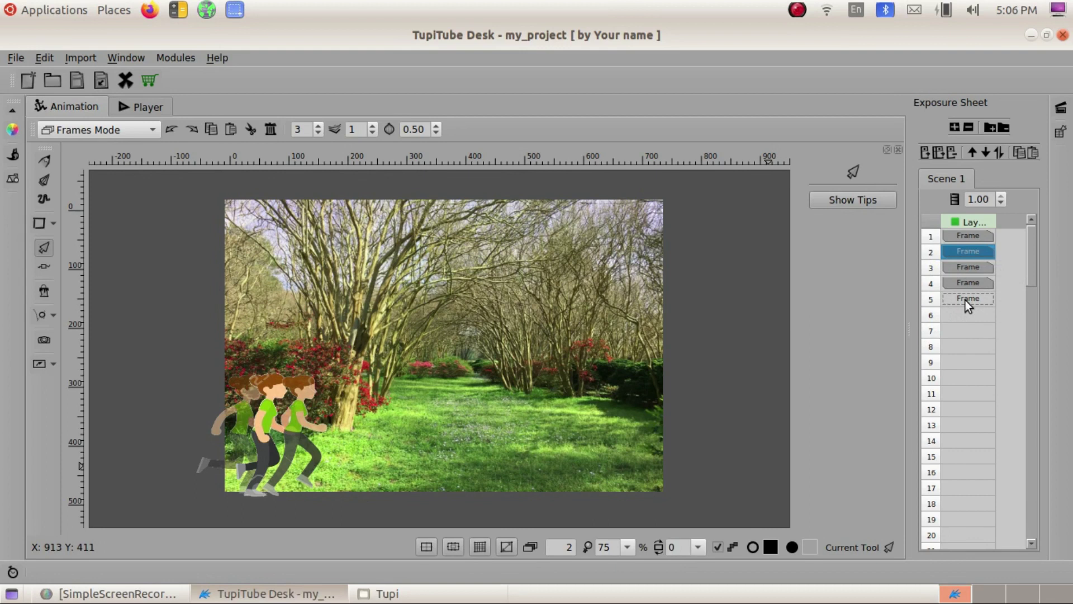
pyautogui.click(964, 300)
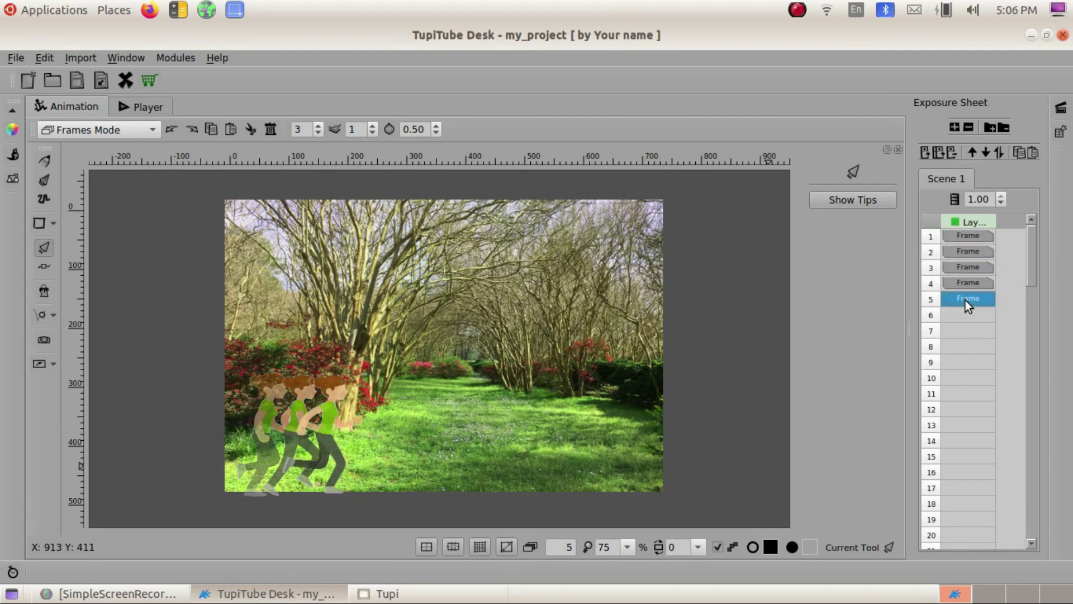
pyautogui.rightClick(965, 300)
pyautogui.click(983, 376)
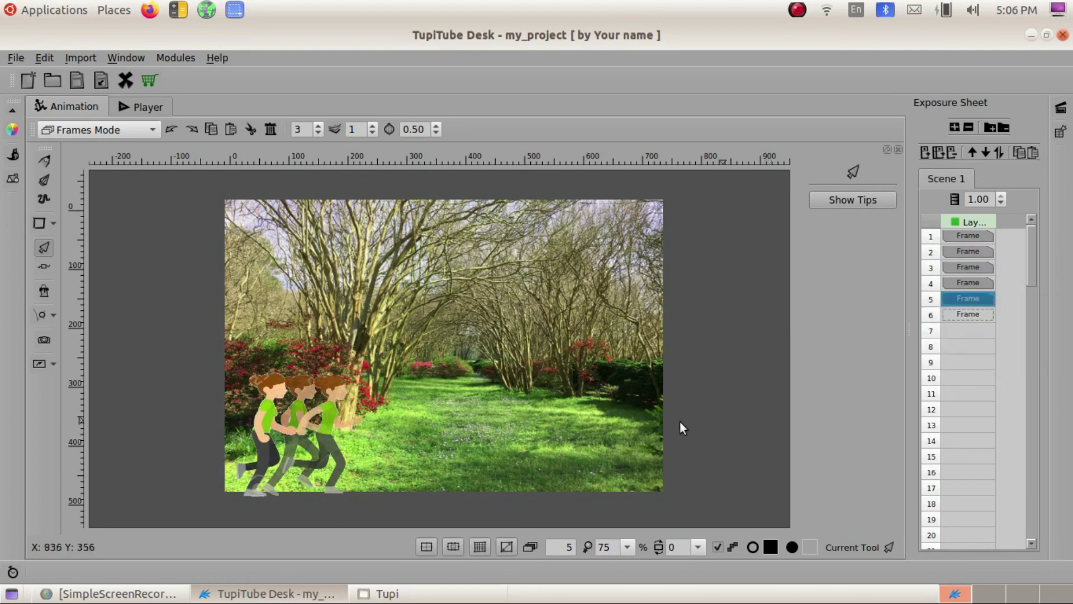
# Move the frame 5 runner horizontally ahead of the frame 4 pose, to X 202, Y 381
pyautogui.click(267, 427)
pyautogui.press('Right')
pyautogui.press('Right')
pyautogui.press('Right')
pyautogui.press('Right')
pyautogui.press('Right')
pyautogui.press('Right')
pyautogui.press('Right')
pyautogui.press('Right')
pyautogui.press('Right')
pyautogui.press('Right')
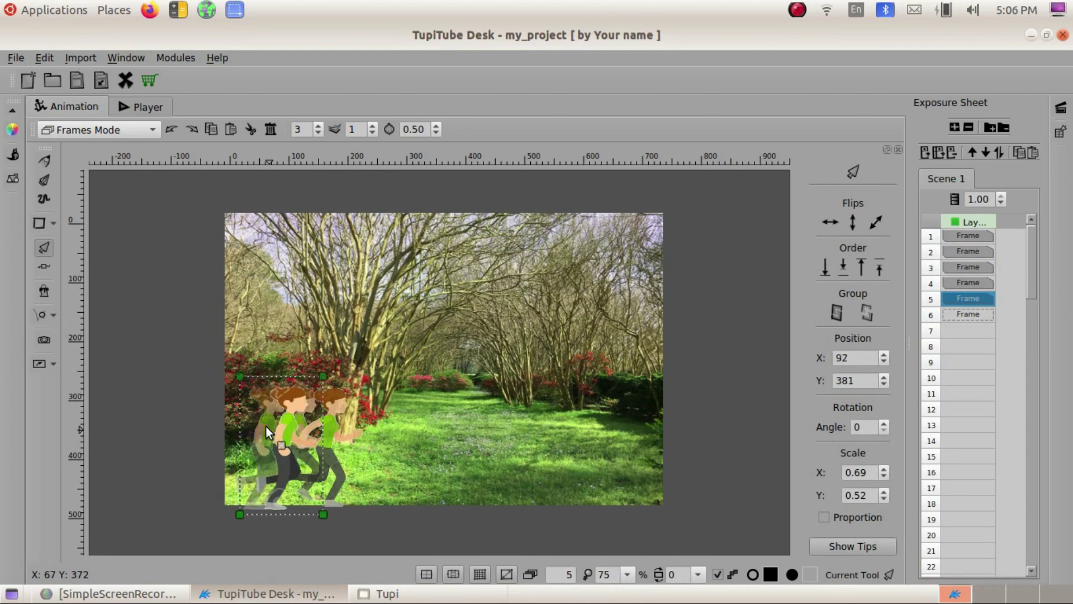
pyautogui.press('Right')
pyautogui.press('Right')
pyautogui.press('Right')
pyautogui.press('Right')
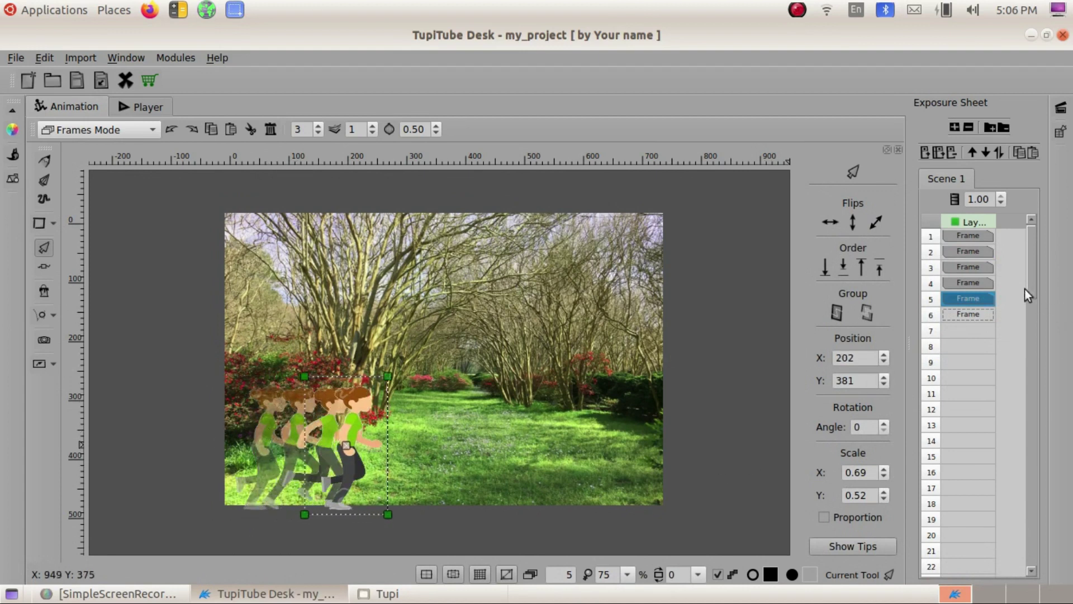
# Copy frame 3 and paste it into frame 6
pyautogui.click(974, 269)
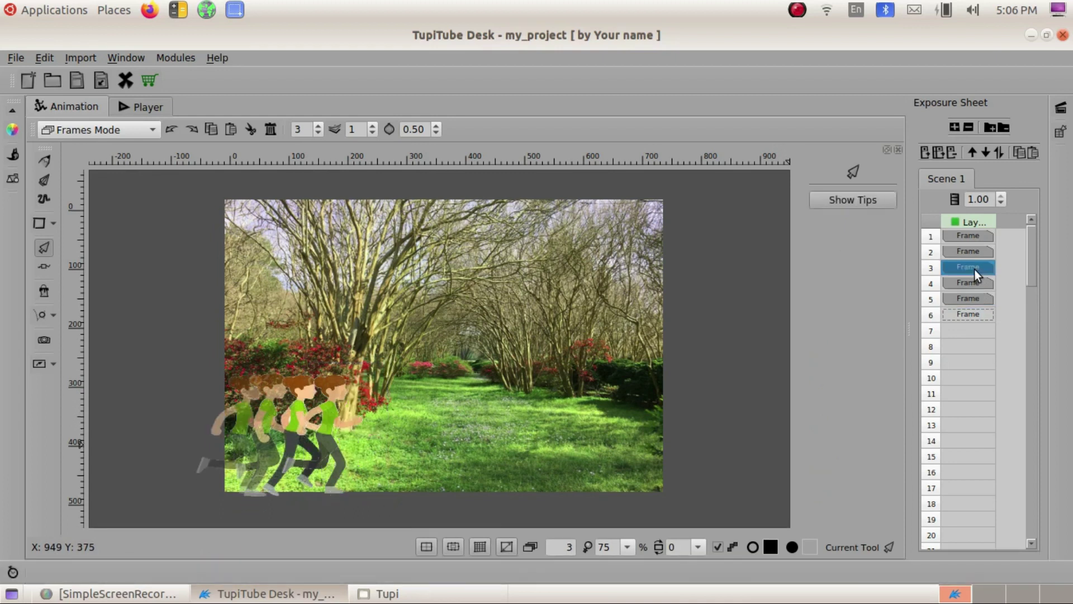
pyautogui.rightClick(974, 270)
pyautogui.click(982, 333)
pyautogui.click(973, 315)
pyautogui.rightClick(973, 315)
pyautogui.click(979, 397)
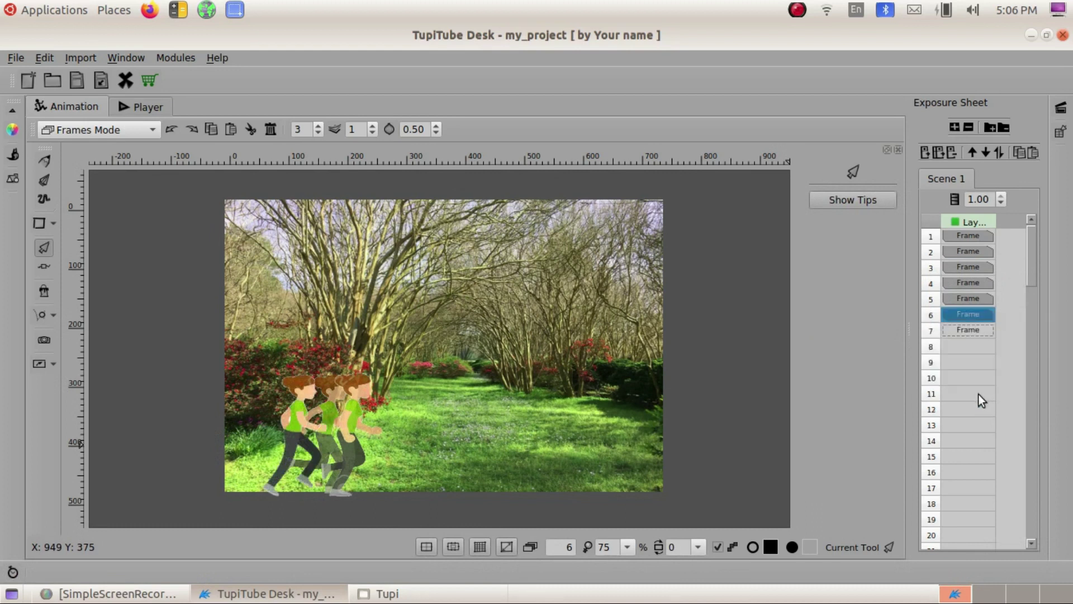
# Move the frame 6 runner horizontally ahead of the frame 5 pose, to X 254, Y 386
pyautogui.click(300, 427)
pyautogui.hotkey('shift', 'Right')
pyautogui.hotkey('shift', 'Right')
pyautogui.hotkey('shift', 'Right')
pyautogui.hotkey('shift', 'Right')
pyautogui.hotkey('shift', 'Right')
pyautogui.hotkey('shift', 'Right')
pyautogui.hotkey('shift', 'Right')
pyautogui.hotkey('shift', 'Right')
pyautogui.hotkey('shift', 'Right')
pyautogui.hotkey('shift', 'Right')
pyautogui.hotkey('shift', 'Right')
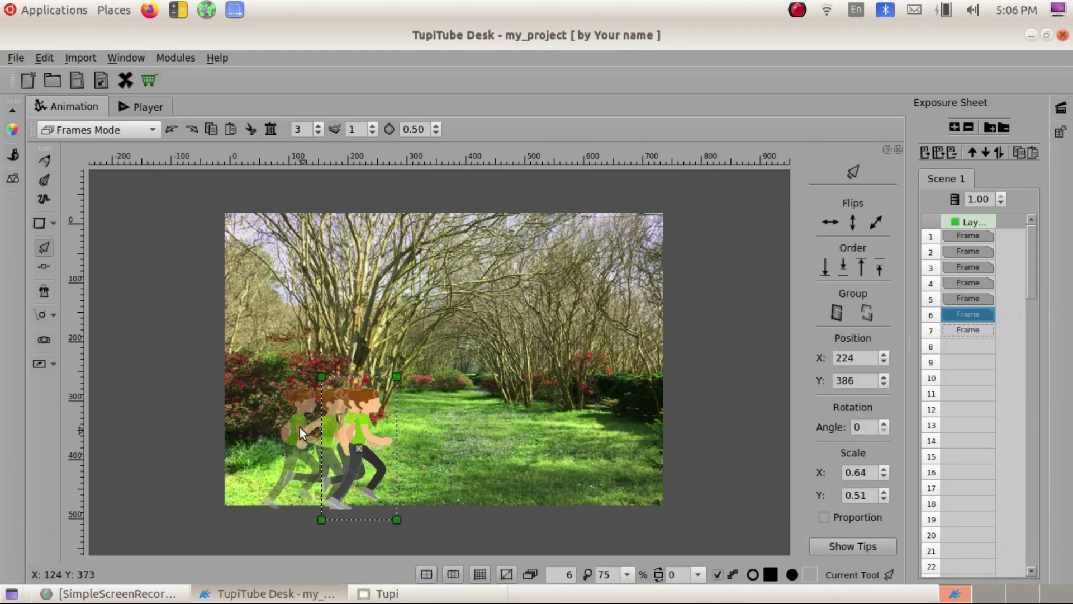
pyautogui.hotkey('shift', 'Right')
pyautogui.hotkey('shift', 'Right')
pyautogui.hotkey('shift', 'Right')
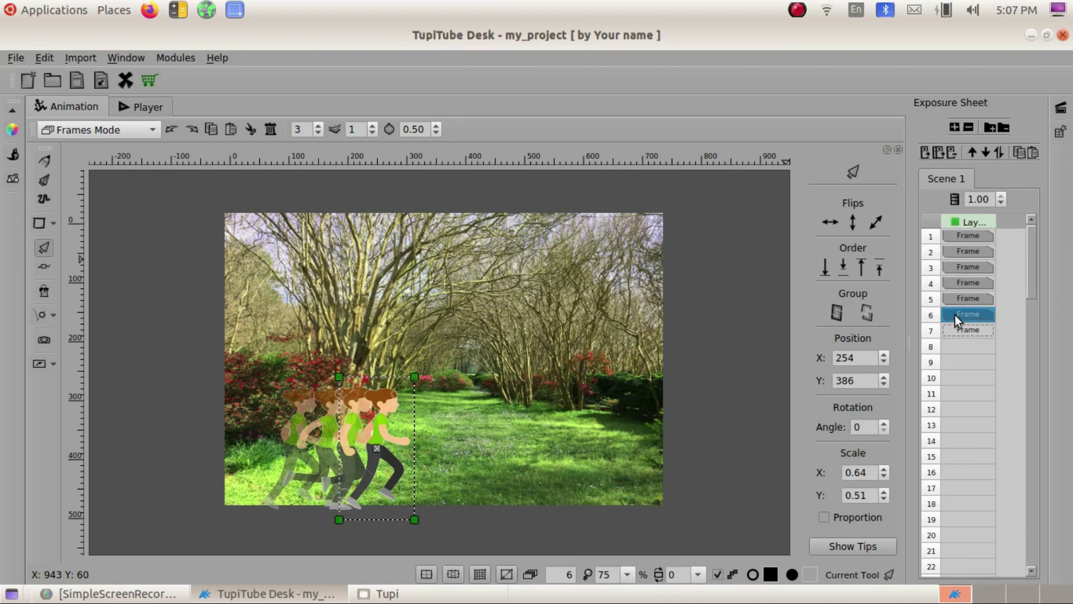
# Try to copy the frame 4 pose into frame 7
pyautogui.click(952, 330)
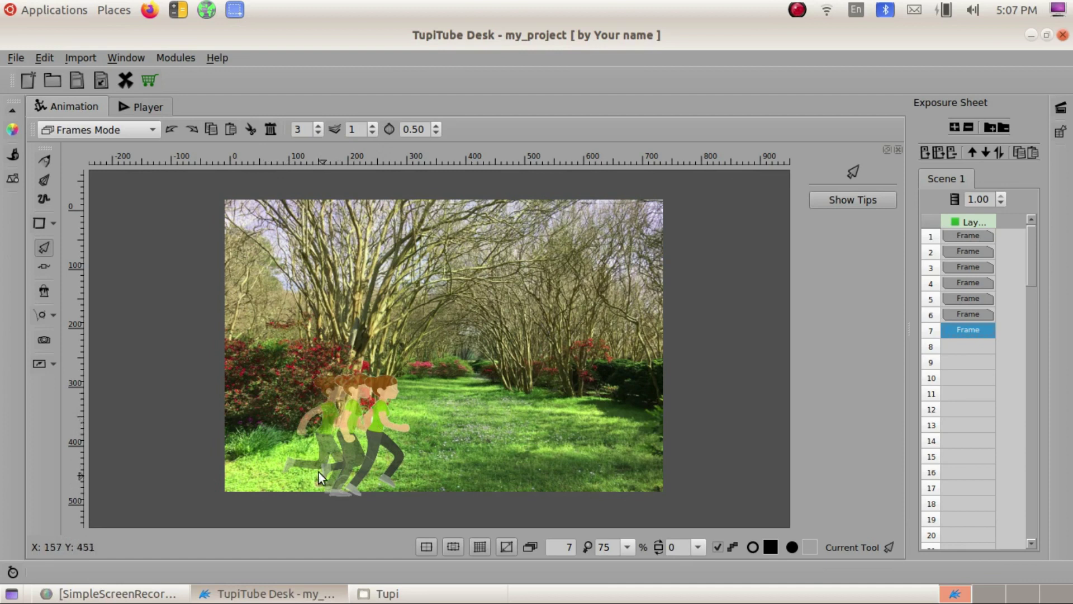
pyautogui.rightClick(966, 283)
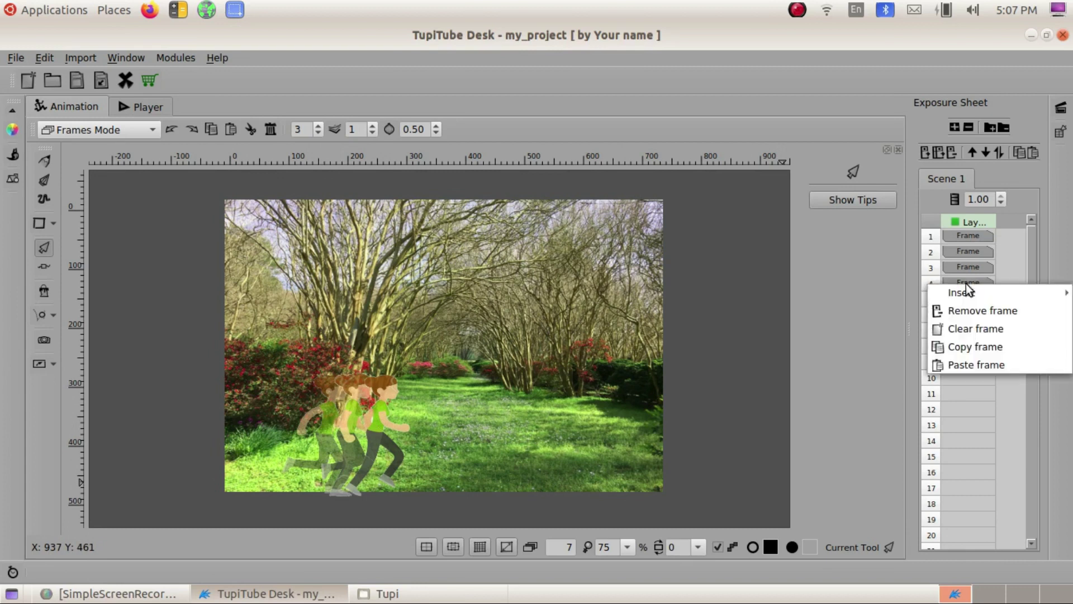
pyautogui.click(977, 330)
pyautogui.click(967, 329)
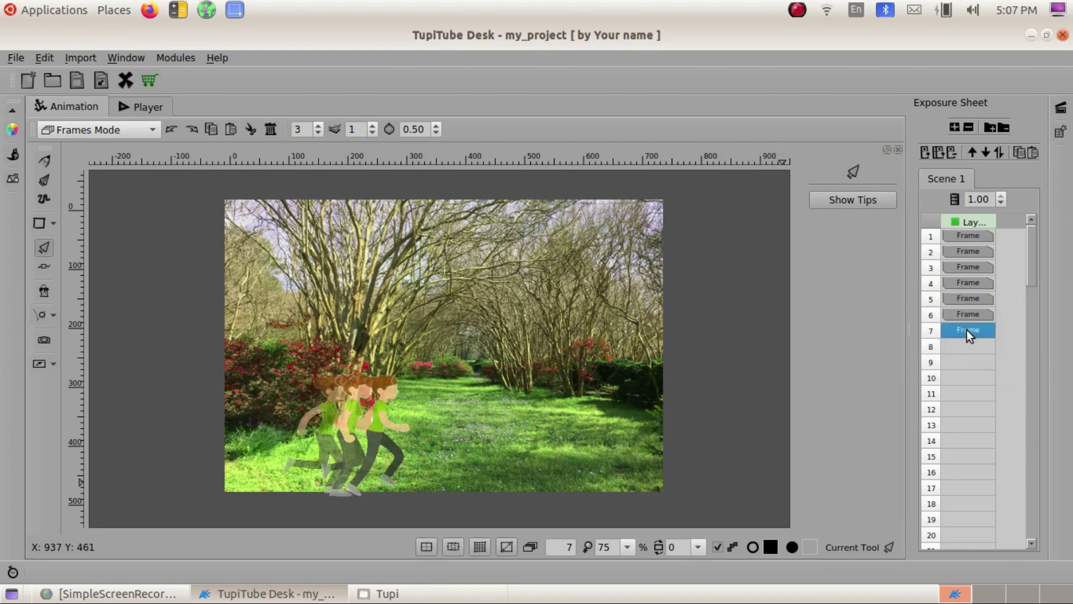
pyautogui.rightClick(967, 329)
pyautogui.click(969, 407)
pyautogui.rightClick(978, 330)
pyautogui.click(973, 415)
# Copy frame 4 and paste it into frame 7
pyautogui.click(970, 237)
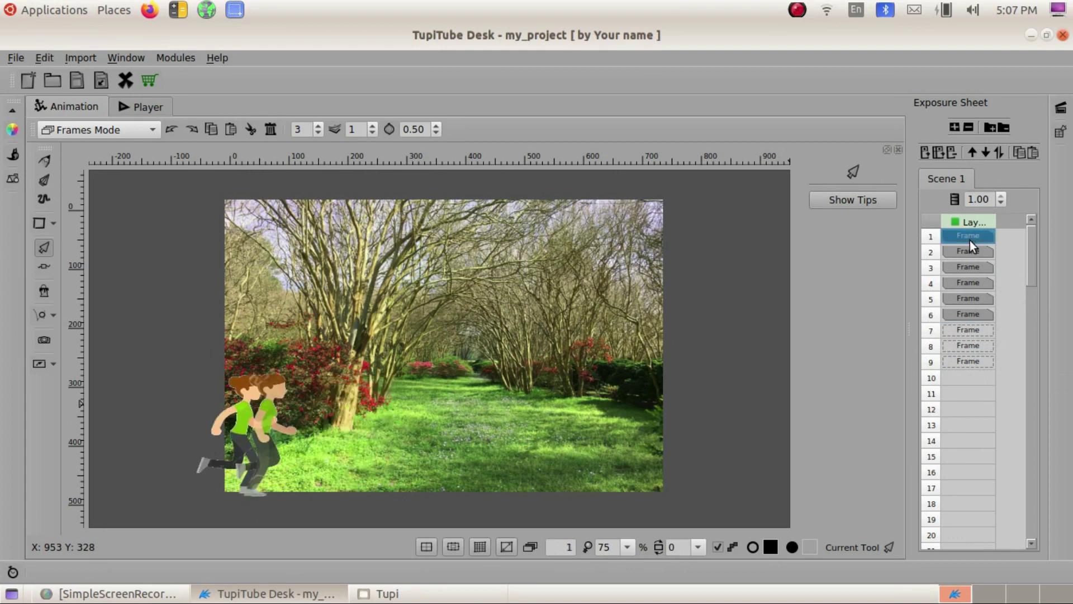
pyautogui.click(964, 277)
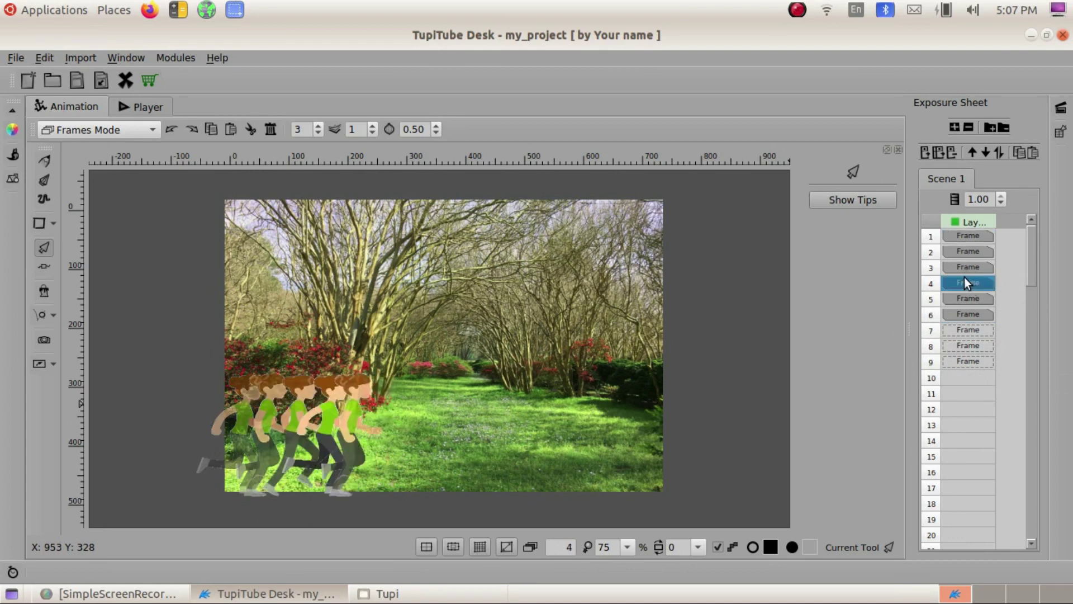
pyautogui.rightClick(964, 277)
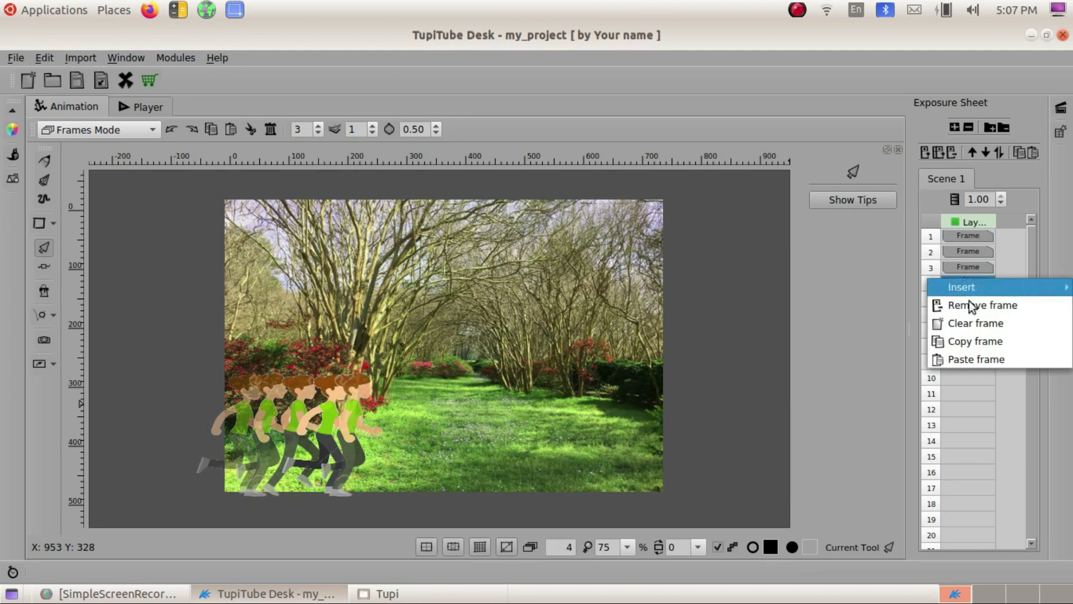
pyautogui.click(979, 343)
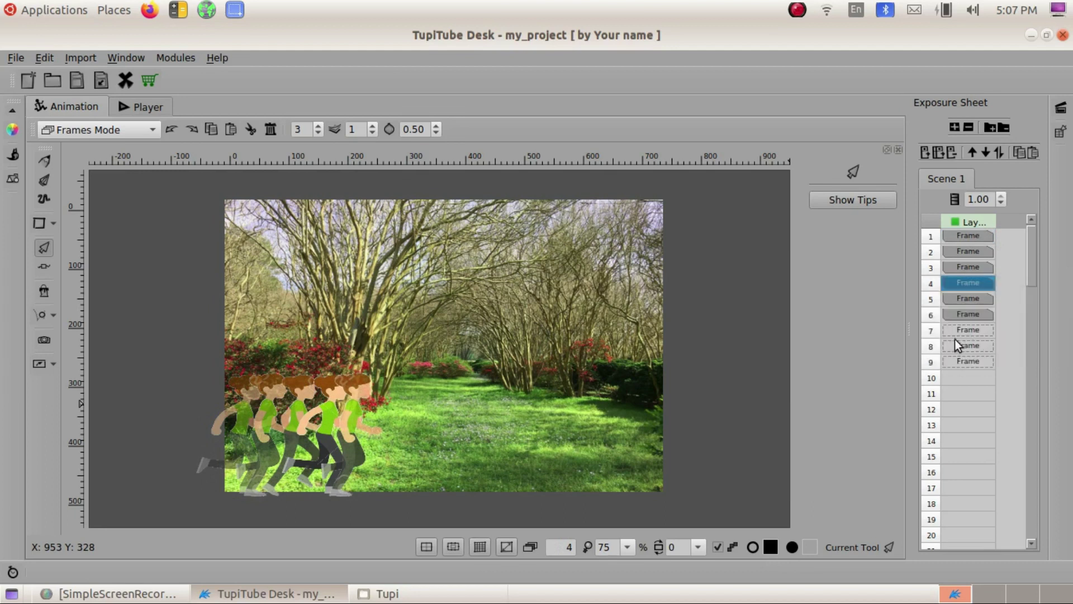
pyautogui.click(963, 331)
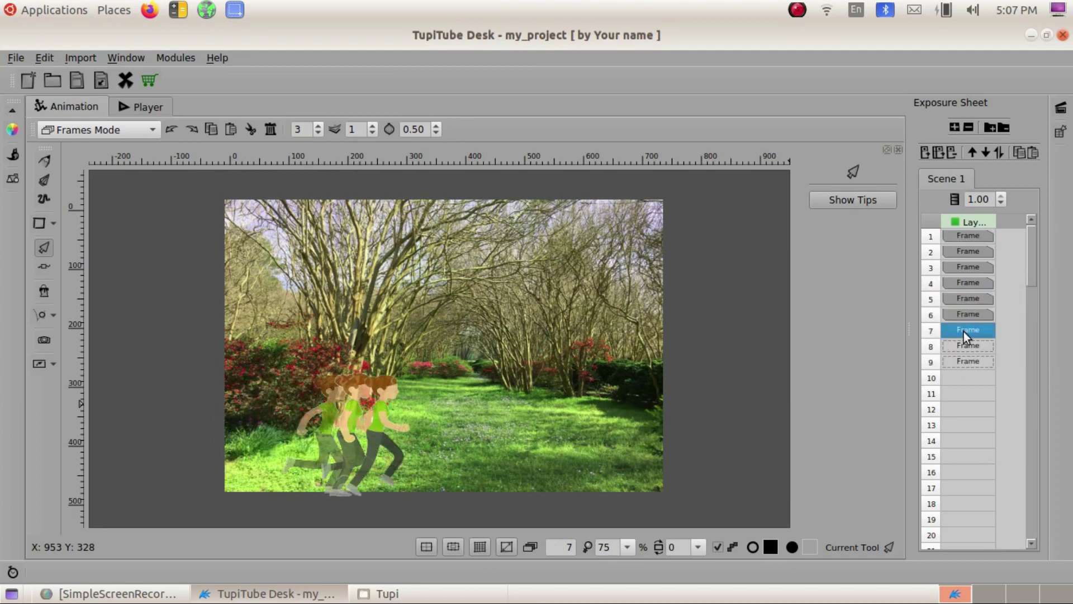
pyautogui.rightClick(964, 330)
pyautogui.click(975, 414)
# Move the frame 7 runner horizontally ahead of the frame 6 pose, to X 303, Y 380
pyautogui.click(325, 421)
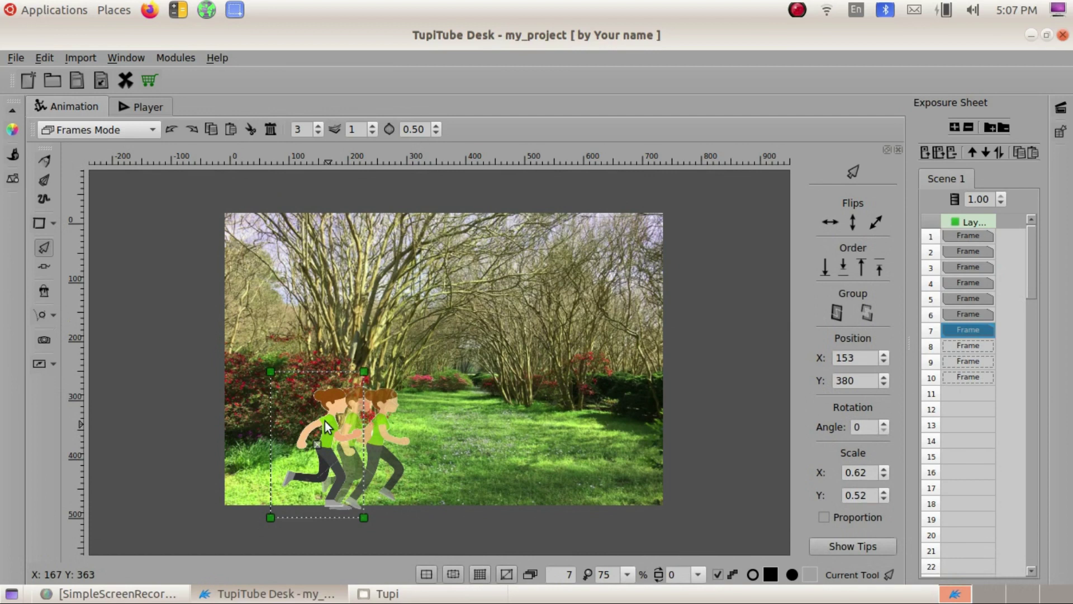
pyautogui.press('Right')
pyautogui.press('Right')
pyautogui.press('Right')
pyautogui.press('Right')
pyautogui.press('Right')
pyautogui.press('Right')
pyautogui.press('Right')
pyautogui.press('Right')
pyautogui.press('Right')
pyautogui.press('Right')
pyautogui.press('Right')
pyautogui.press('Right')
pyautogui.press('Right')
pyautogui.press('Right')
pyautogui.press('Right')
pyautogui.press('Right')
pyautogui.press('Right')
pyautogui.press('Right')
pyautogui.press('Right')
pyautogui.press('Right')
pyautogui.press('Right')
pyautogui.press('Right')
pyautogui.press('Right')
pyautogui.press('Right')
pyautogui.press('Right')
pyautogui.press('Right')
pyautogui.press('Right')
pyautogui.press('Right')
pyautogui.press('Right')
pyautogui.press('Right')
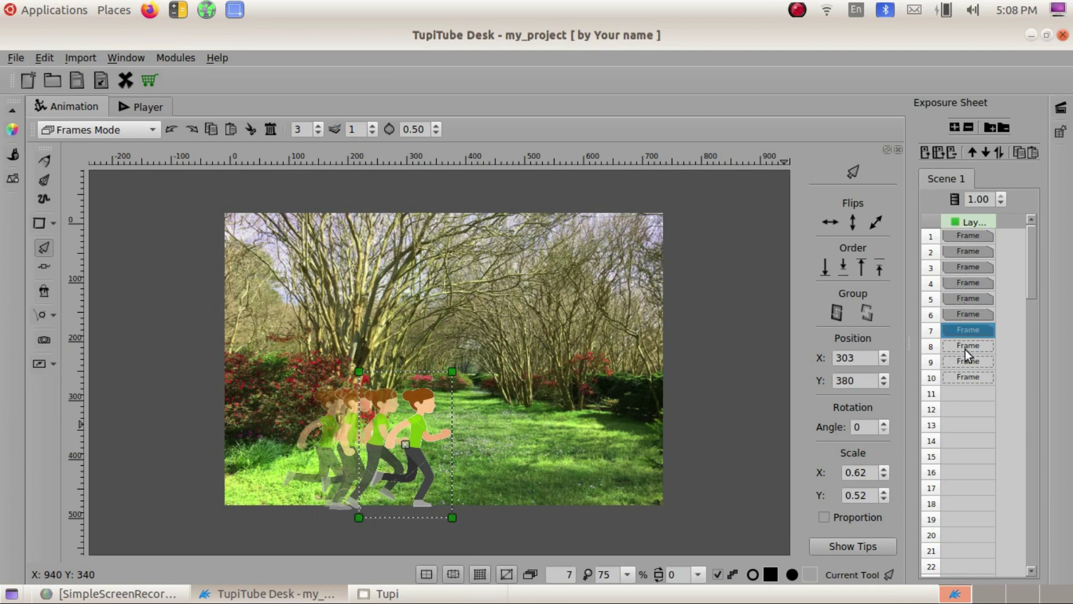
# Copy frame 5 and paste it into frame 8
pyautogui.click(967, 299)
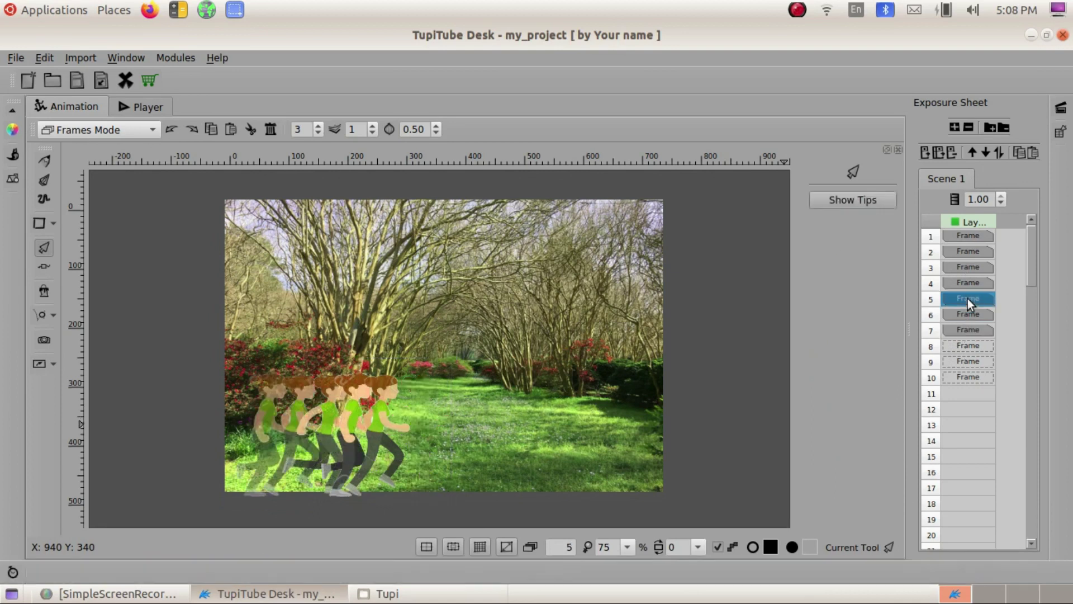
pyautogui.rightClick(968, 299)
pyautogui.press('Escape')
pyautogui.click(958, 348)
pyautogui.rightClick(957, 345)
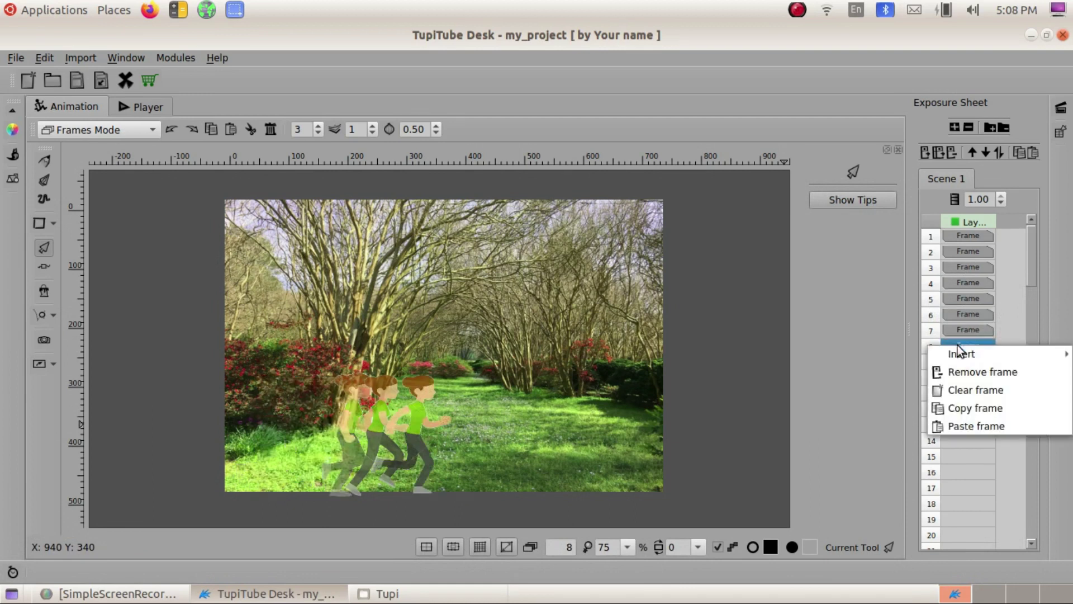
pyautogui.click(967, 424)
# Move the frame 8 runner horizontally ahead of the frame 7 pose, to X 372, Y 381
pyautogui.click(344, 426)
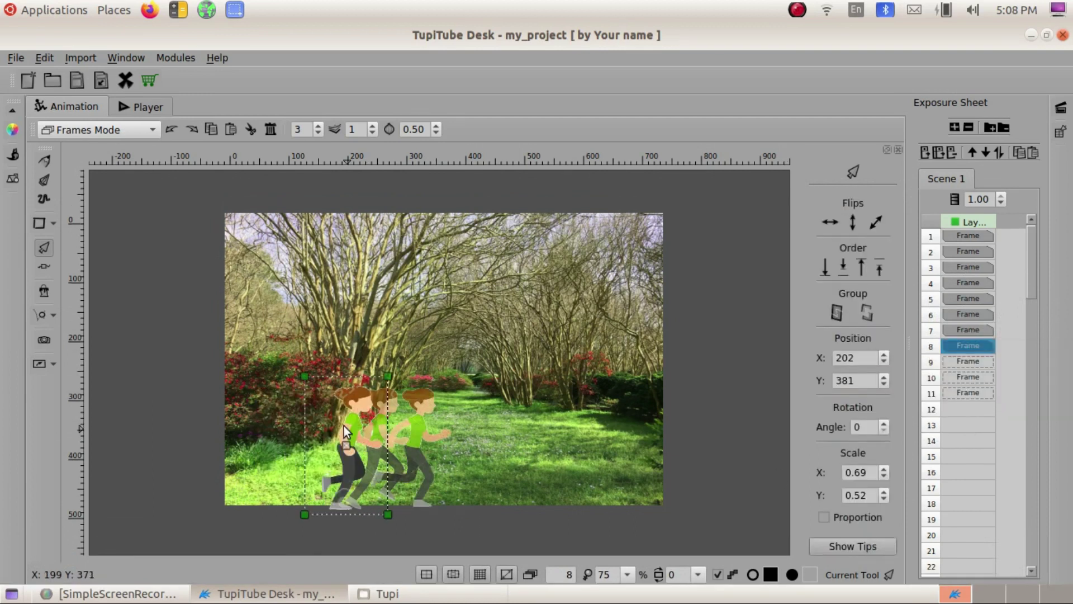
pyautogui.press('Right')
pyautogui.press('Right')
pyautogui.press('Right')
pyautogui.press('Right')
pyautogui.press('Right')
pyautogui.press('Right')
pyautogui.press('Right')
pyautogui.press('Right')
pyautogui.press('Right')
pyautogui.press('Right')
pyautogui.press('Right')
pyautogui.press('Right')
pyautogui.press('Right')
pyautogui.press('Right')
pyautogui.press('Right')
pyautogui.press('Right')
pyautogui.press('Right')
pyautogui.press('Right')
pyautogui.press('Right')
pyautogui.press('Right')
pyautogui.press('Right')
pyautogui.press('Right')
pyautogui.press('Right')
pyautogui.press('Right')
pyautogui.press('Right')
pyautogui.press('Right')
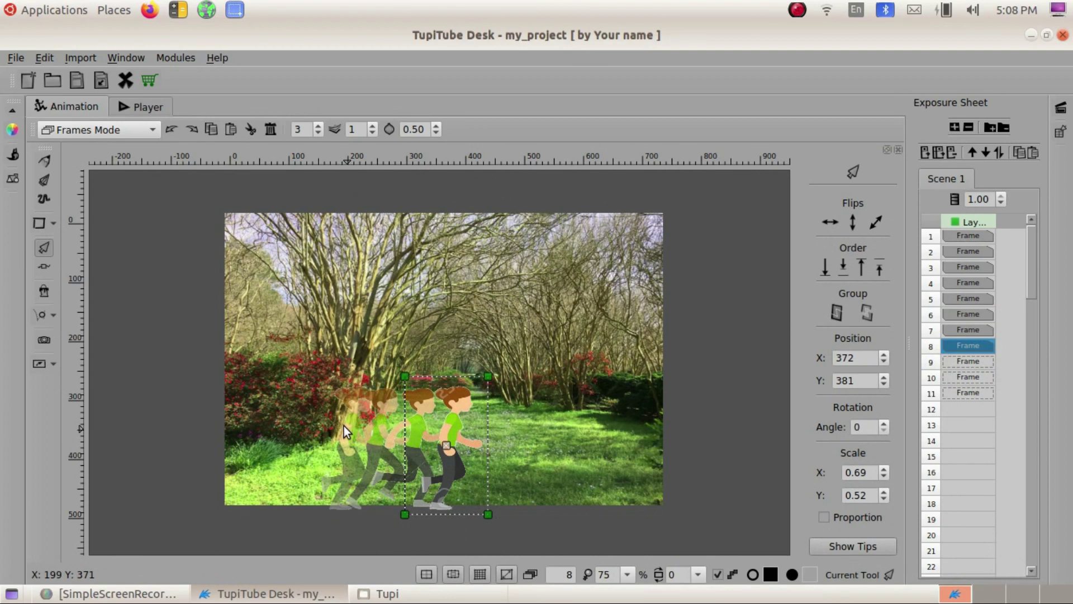
# Copy frame 6 and paste it into frame 9
pyautogui.click(968, 313)
pyautogui.rightClick(968, 313)
pyautogui.click(977, 382)
pyautogui.click(965, 363)
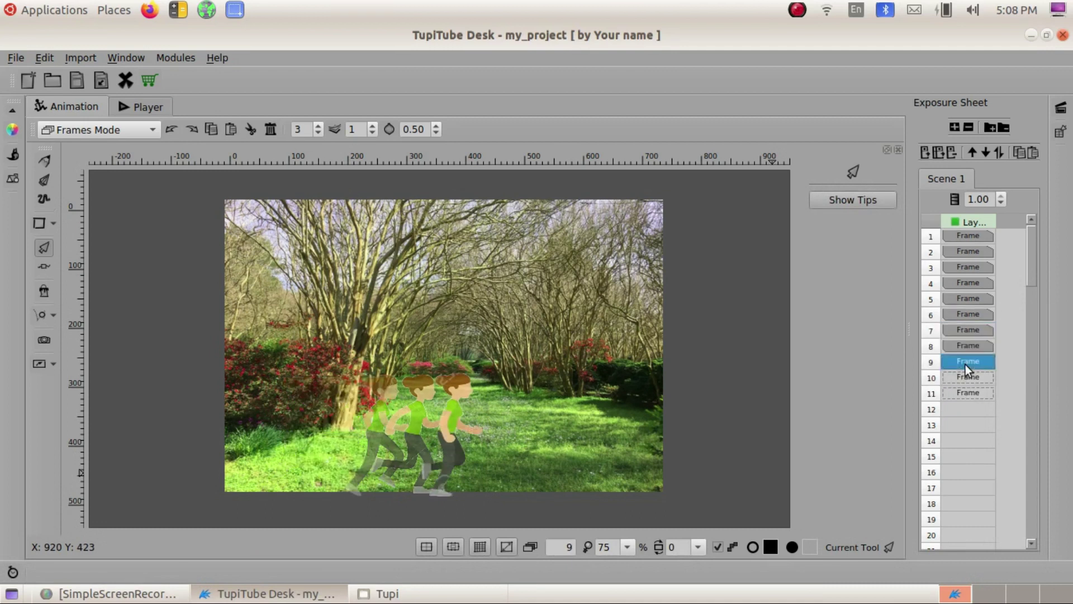
pyautogui.rightClick(965, 364)
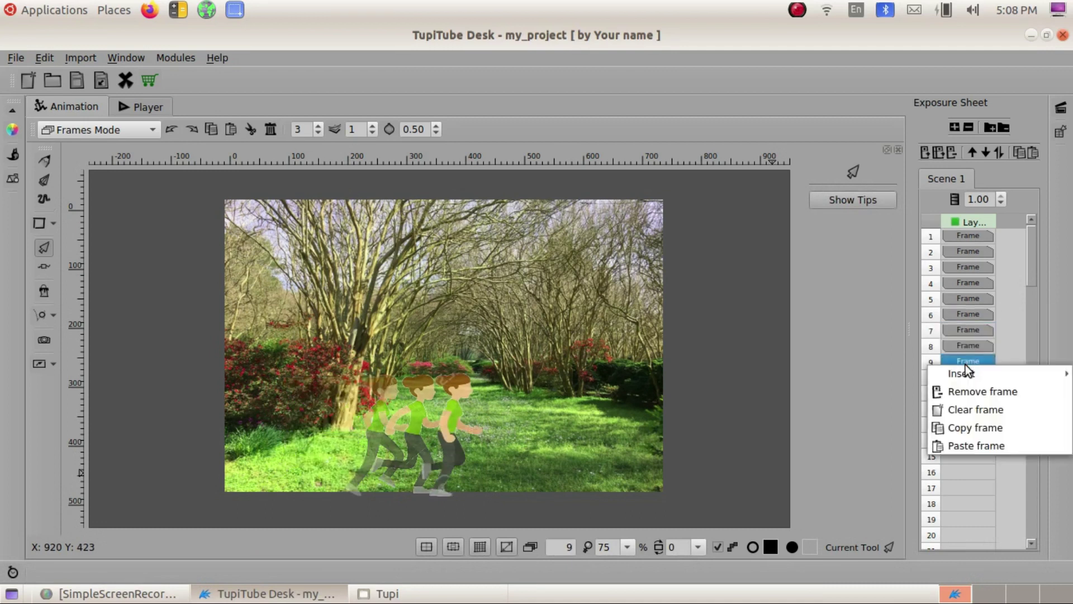
pyautogui.click(962, 444)
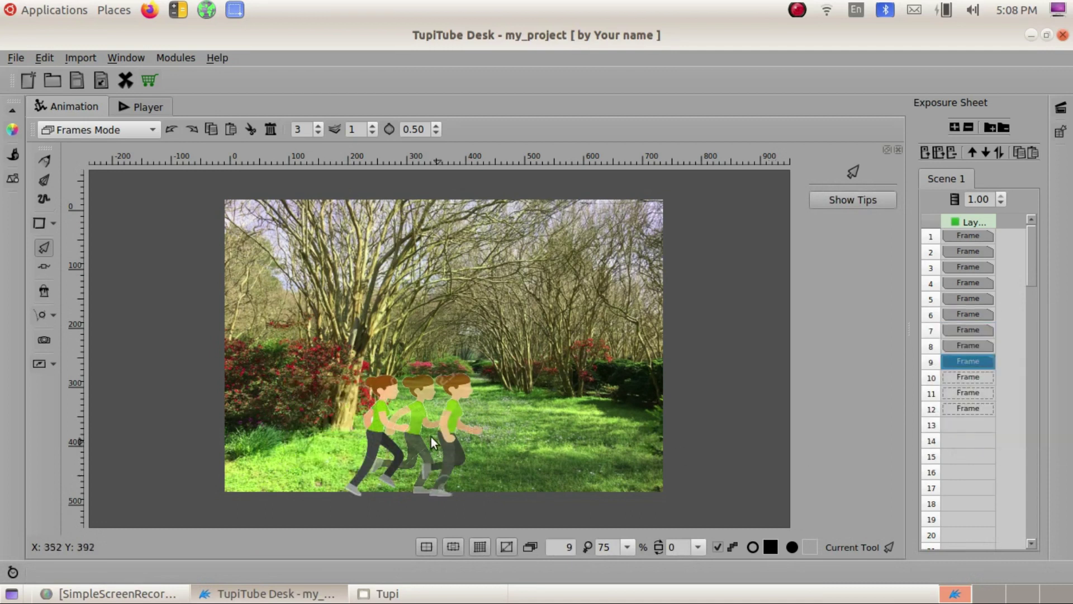
# Move the frame 9 runner horizontally ahead of the frame 8 pose, to X 424, Y 386
pyautogui.click(381, 414)
pyautogui.press('Right')
pyautogui.press('Right')
pyautogui.press('Right')
pyautogui.press('Right')
pyautogui.press('Right')
pyautogui.press('Right')
pyautogui.press('Right')
pyautogui.press('Right')
pyautogui.press('Right')
pyautogui.press('Right')
pyautogui.press('Right')
pyautogui.press('Right')
pyautogui.press('Right')
pyautogui.press('Right')
pyautogui.press('Right')
pyautogui.press('Right')
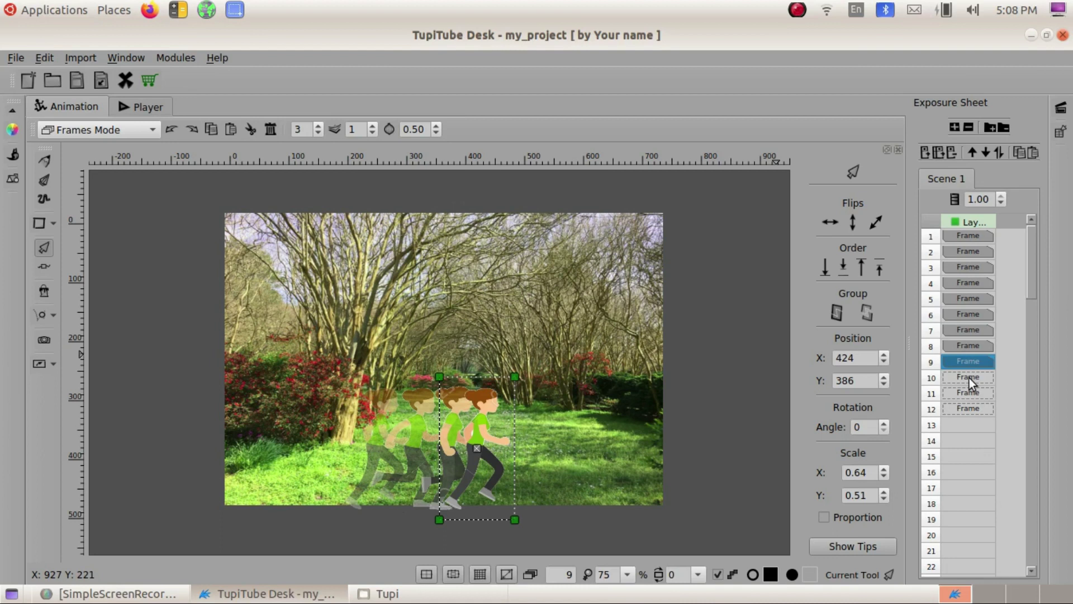
# Copy frame 7 and paste it into frame 10
pyautogui.click(965, 332)
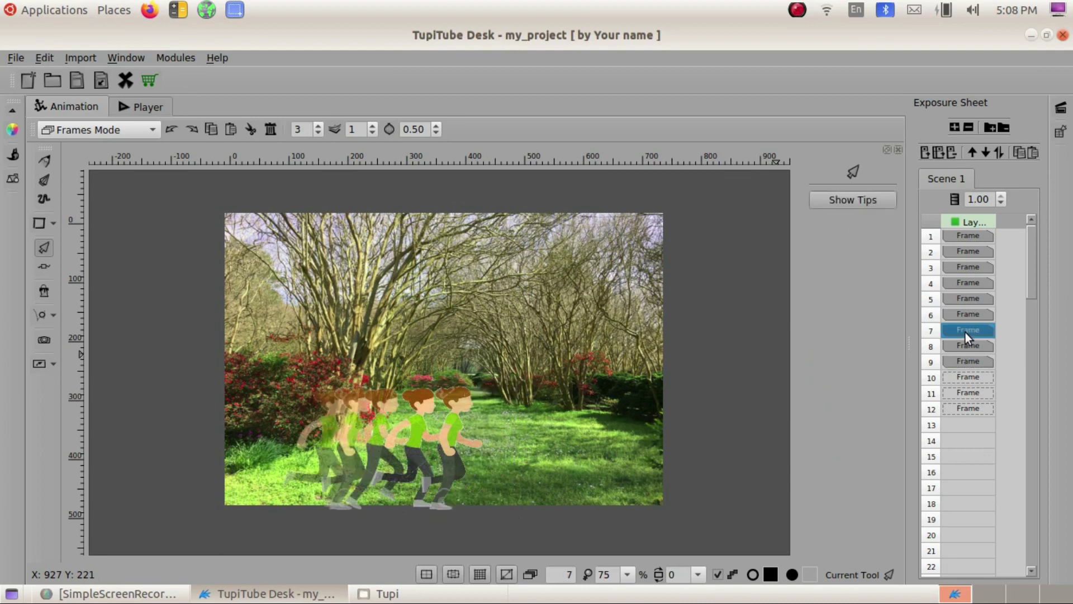
pyautogui.rightClick(964, 332)
pyautogui.click(967, 389)
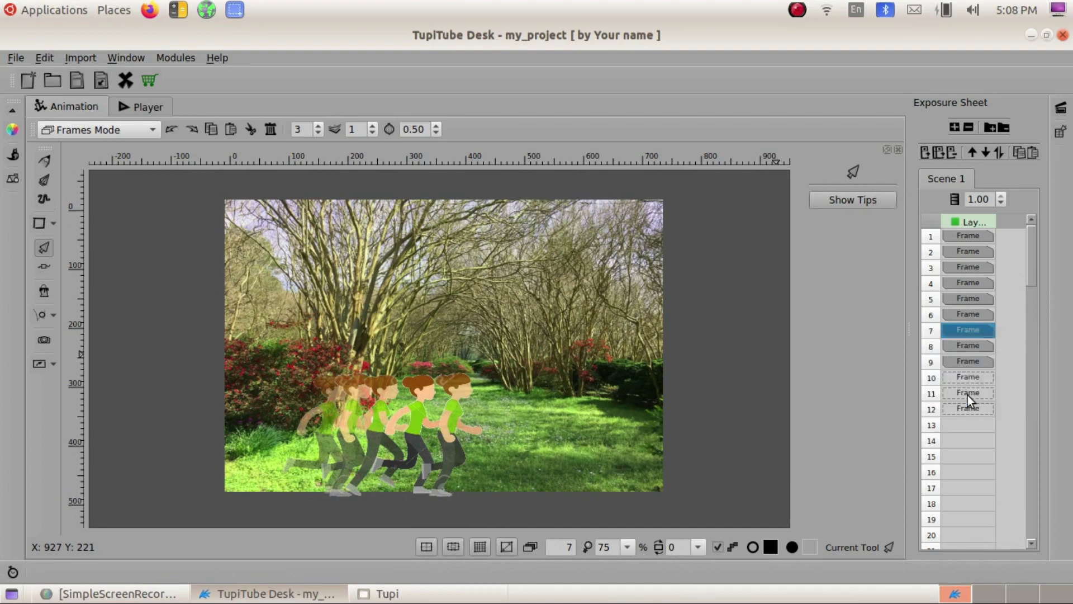
pyautogui.click(965, 384)
pyautogui.rightClick(965, 384)
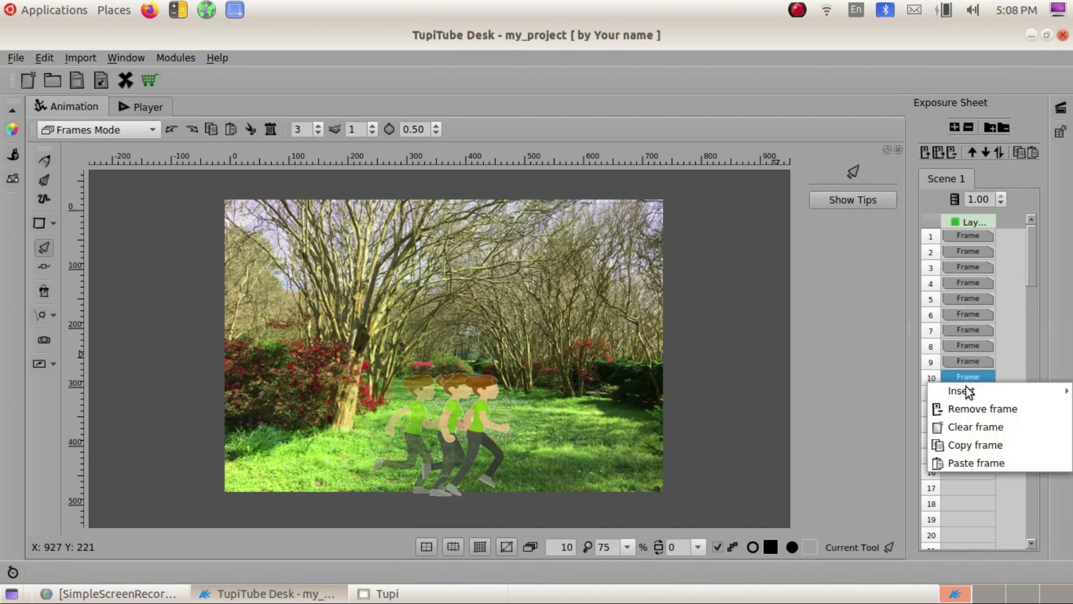
pyautogui.click(979, 463)
# Move the frame 10 runner horizontally ahead of the frame 9 pose, to X 483, Y 380
pyautogui.click(410, 421)
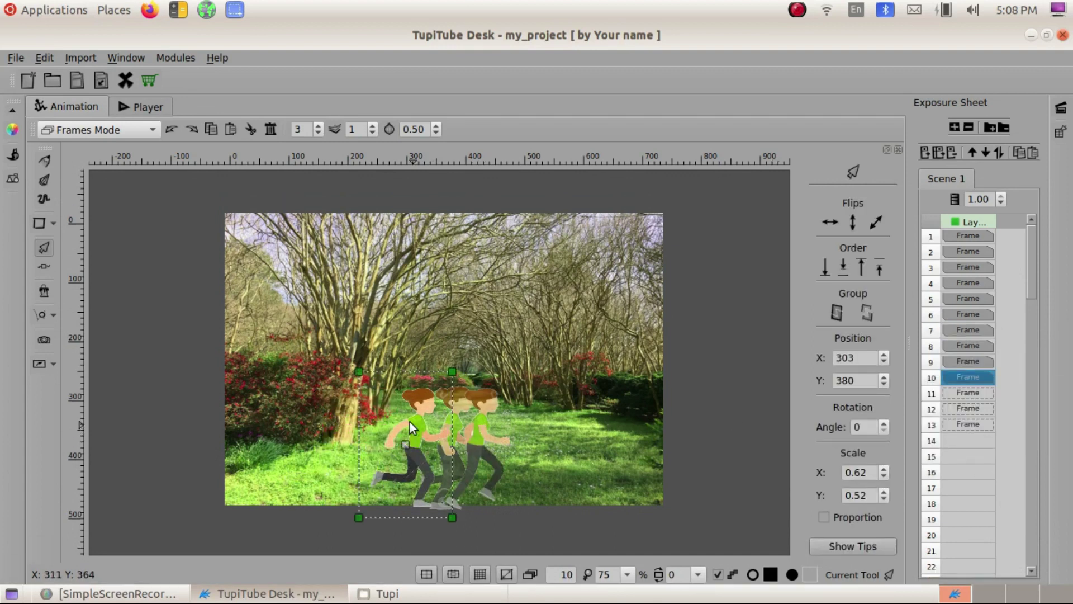
pyautogui.press('Right')
pyautogui.press('Right')
pyautogui.press('Right')
pyautogui.press('Right')
pyautogui.press('Right')
pyautogui.press('Right')
pyautogui.press('Right')
pyautogui.press('Right')
pyautogui.press('Right')
pyautogui.press('Right')
pyautogui.press('Right')
pyautogui.press('Right')
pyautogui.press('Right')
pyautogui.press('Right')
pyautogui.press('Right')
pyautogui.press('Right')
pyautogui.press('Right')
pyautogui.press('Right')
pyautogui.press('Right')
pyautogui.press('Right')
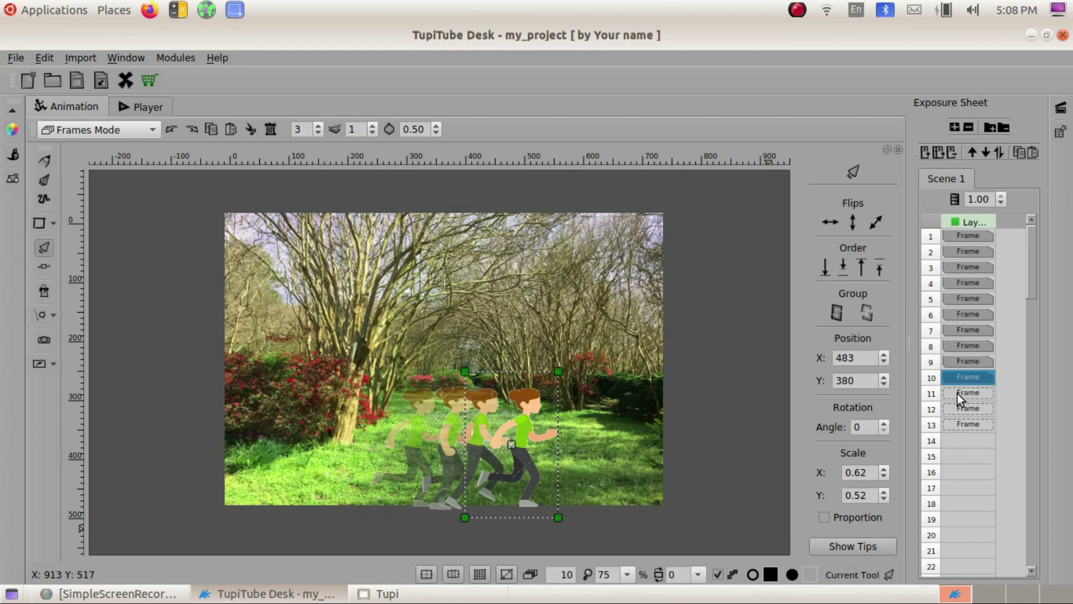
# Copy frame 8 and paste it into frame 11
pyautogui.click(958, 346)
pyautogui.rightClick(958, 346)
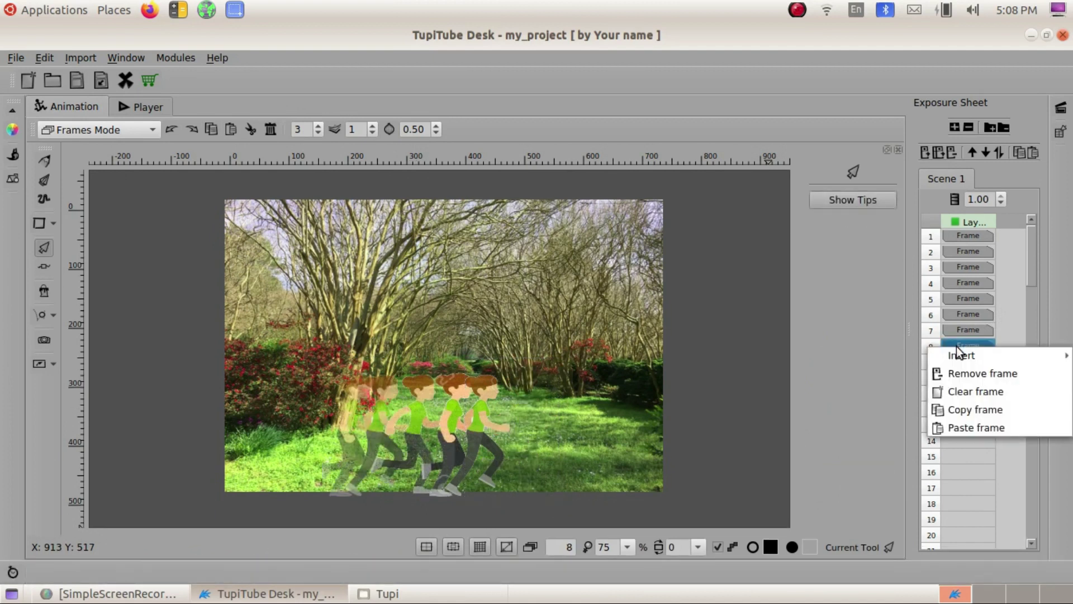
pyautogui.click(965, 414)
pyautogui.rightClick(960, 393)
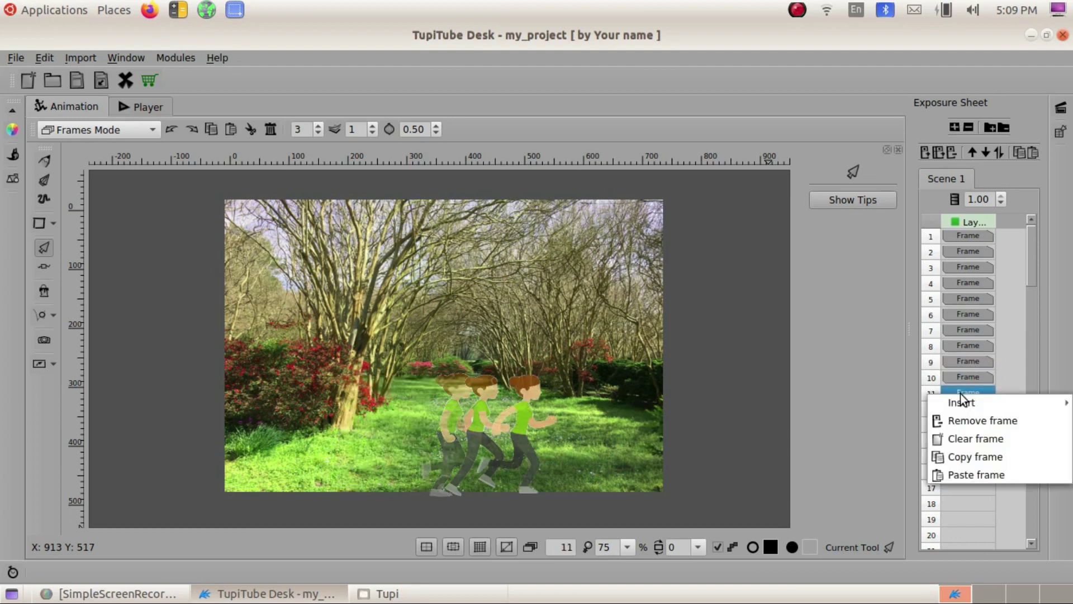
pyautogui.click(978, 475)
# Move the frame 11 runner horizontally ahead of the frame 10 pose, to X 552, Y 381
pyautogui.click(448, 429)
pyautogui.press('Right')
pyautogui.press('Right')
pyautogui.press('Right')
pyautogui.press('Right')
pyautogui.press('Right')
pyautogui.press('Right')
pyautogui.press('Right')
pyautogui.press('Right')
pyautogui.press('Right')
pyautogui.press('Right')
pyautogui.press('Right')
pyautogui.press('Right')
pyautogui.press('Right')
pyautogui.press('Right')
pyautogui.press('Right')
pyautogui.press('Right')
pyautogui.press('Right')
pyautogui.press('Right')
pyautogui.press('Right')
pyautogui.press('Right')
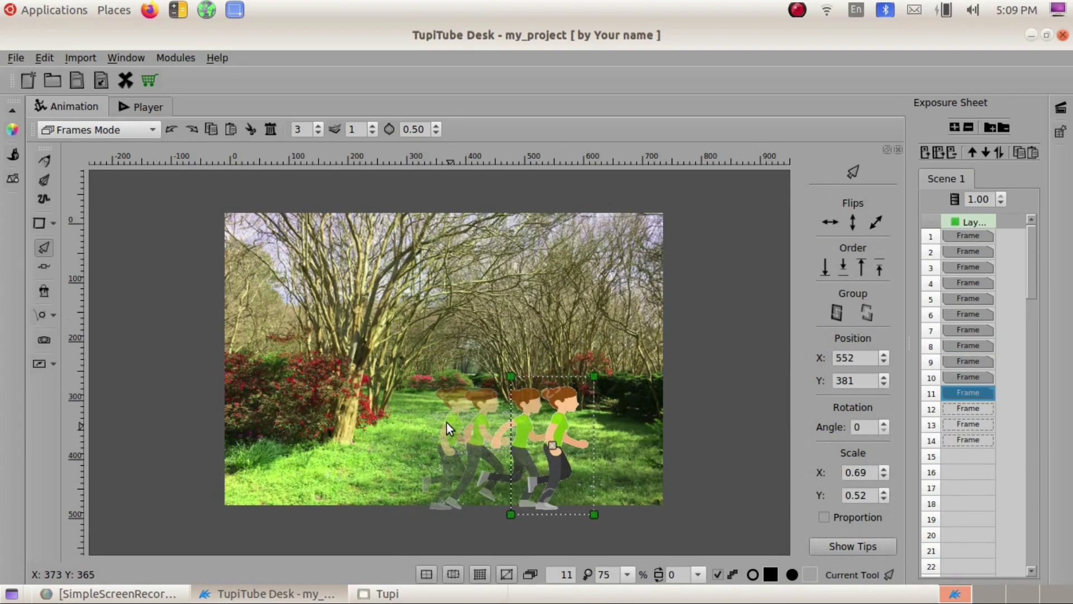
# Copy frame 9 and paste it into frame 12
pyautogui.click(979, 412)
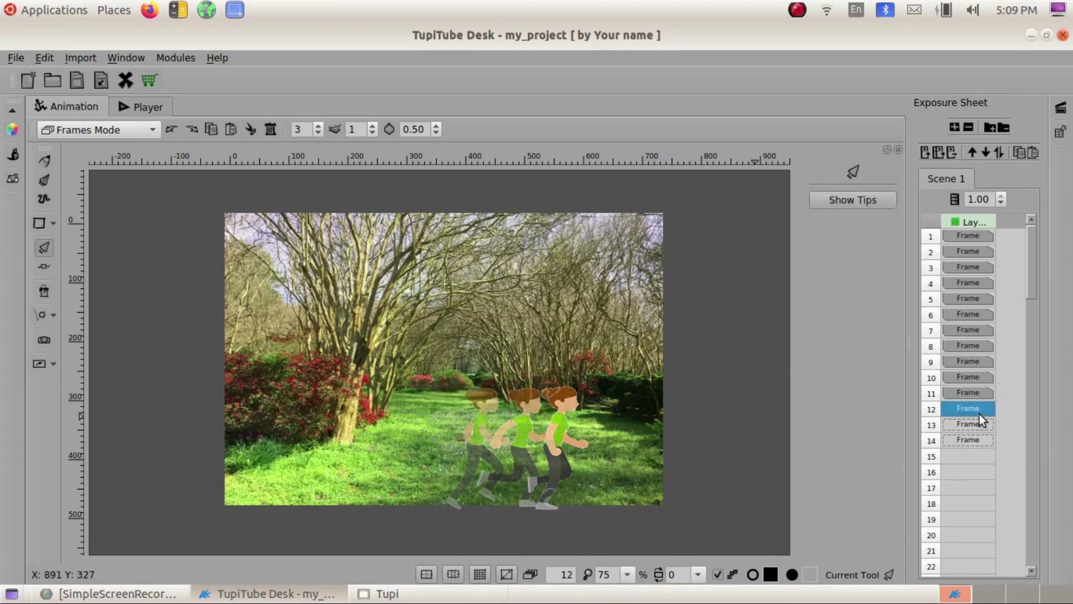
pyautogui.click(968, 360)
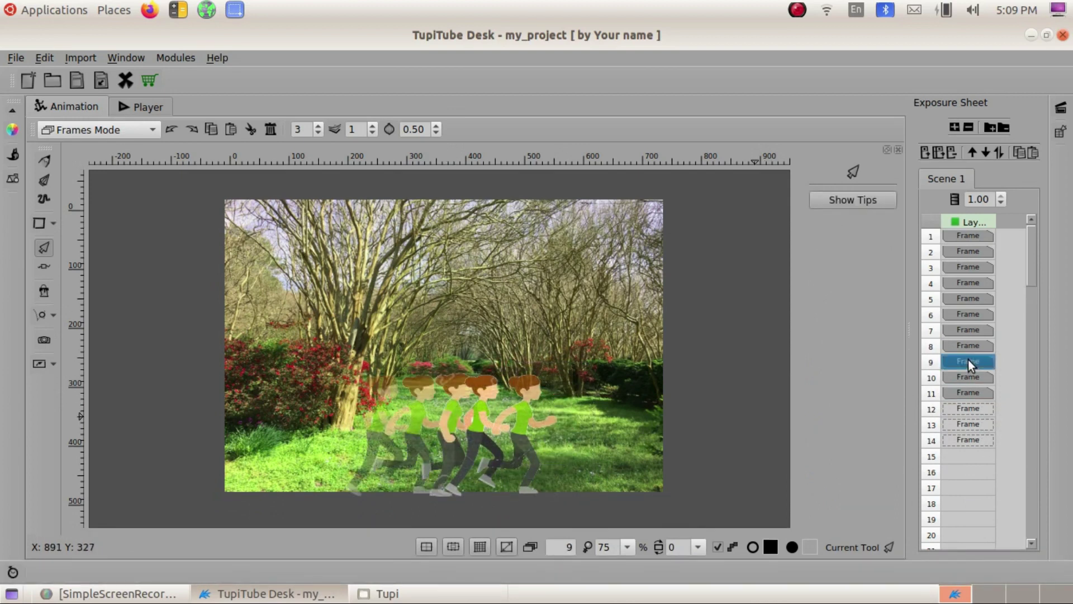
pyautogui.rightClick(968, 360)
pyautogui.click(967, 428)
pyautogui.click(964, 408)
pyautogui.rightClick(964, 408)
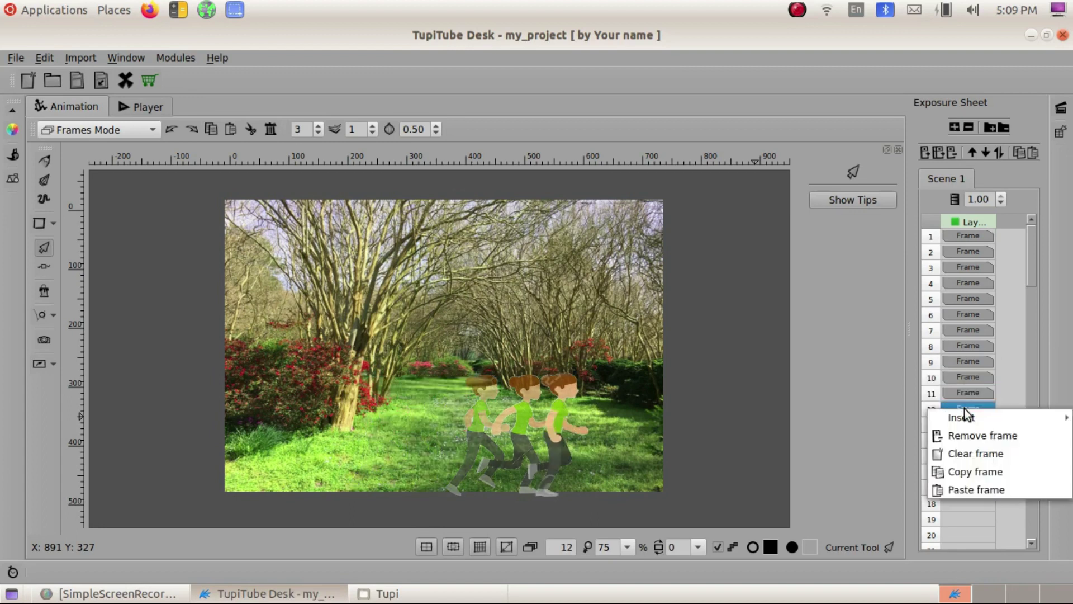
pyautogui.click(982, 488)
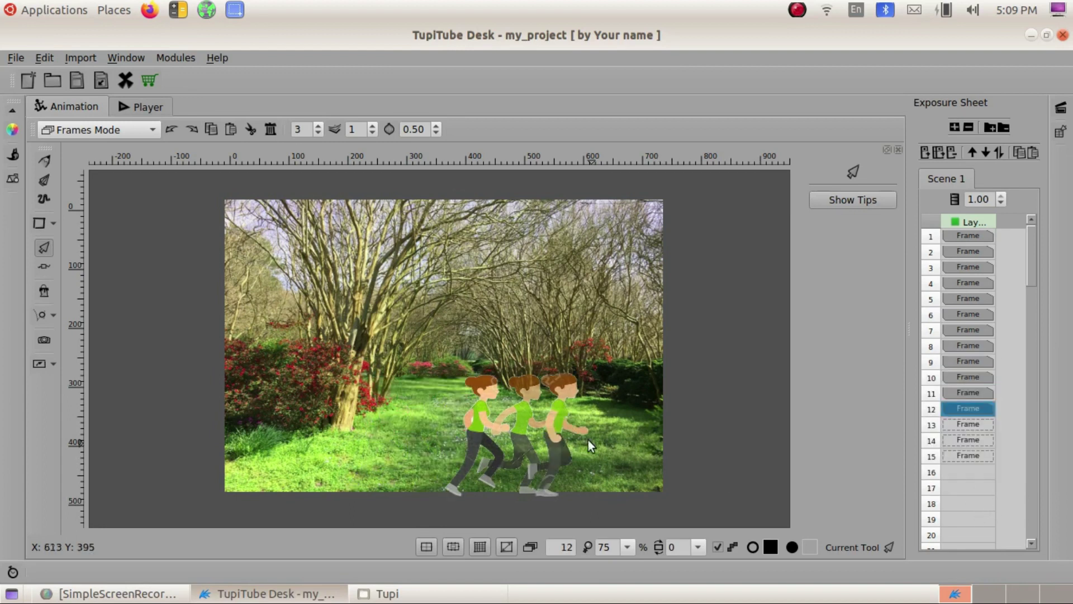
# Move the frame 12 runner horizontally ahead of the frame 11 pose, to X 614, Y 386
pyautogui.click(474, 421)
pyautogui.hotkey('shift', 'Right')
pyautogui.hotkey('shift', 'Right')
pyautogui.hotkey('shift', 'Right')
pyautogui.hotkey('shift', 'Right')
pyautogui.hotkey('shift', 'Right')
pyautogui.hotkey('shift', 'Right')
pyautogui.hotkey('shift', 'Right')
pyautogui.hotkey('shift', 'Right')
pyautogui.hotkey('shift', 'Right')
pyautogui.hotkey('shift', 'Right')
pyautogui.hotkey('shift', 'Right')
pyautogui.hotkey('shift', 'Right')
pyautogui.hotkey('shift', 'Right')
pyautogui.hotkey('shift', 'Right')
pyautogui.hotkey('shift', 'Right')
pyautogui.hotkey('shift', 'Right')
pyautogui.hotkey('shift', 'Right')
pyautogui.hotkey('shift', 'Right')
pyautogui.hotkey('shift', 'Right')
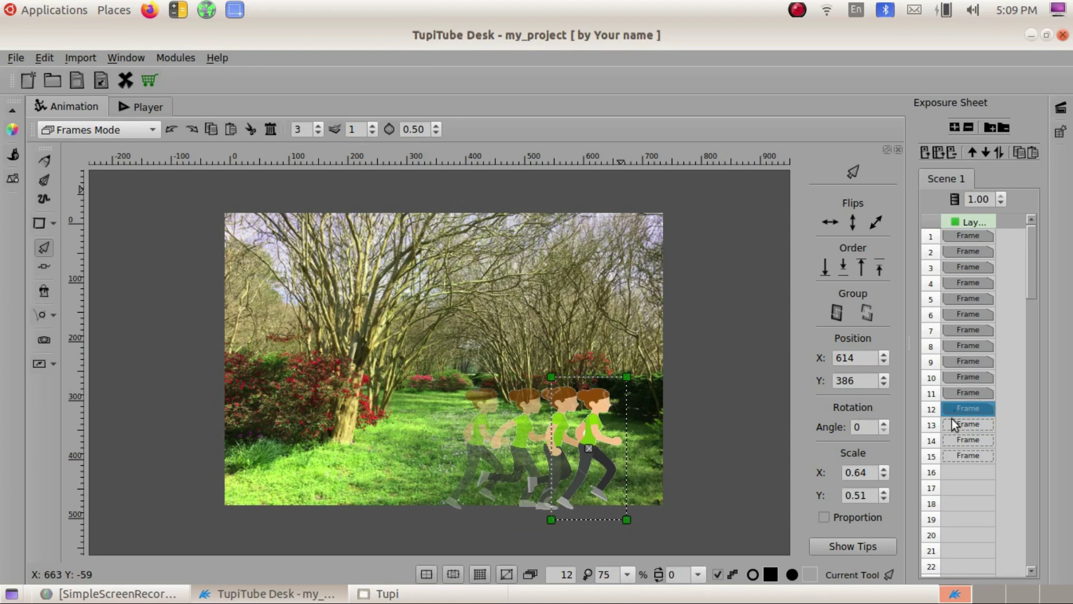
# Copy frame 10 and paste it into frame 13
pyautogui.click(958, 376)
pyautogui.rightClick(958, 377)
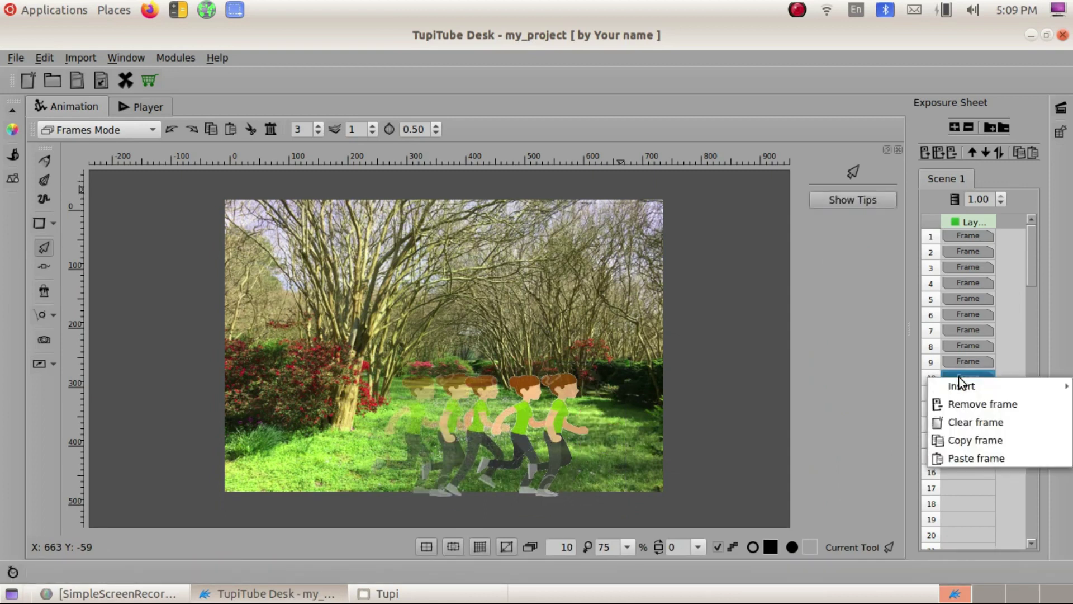
pyautogui.click(973, 438)
pyautogui.click(961, 427)
pyautogui.rightClick(961, 426)
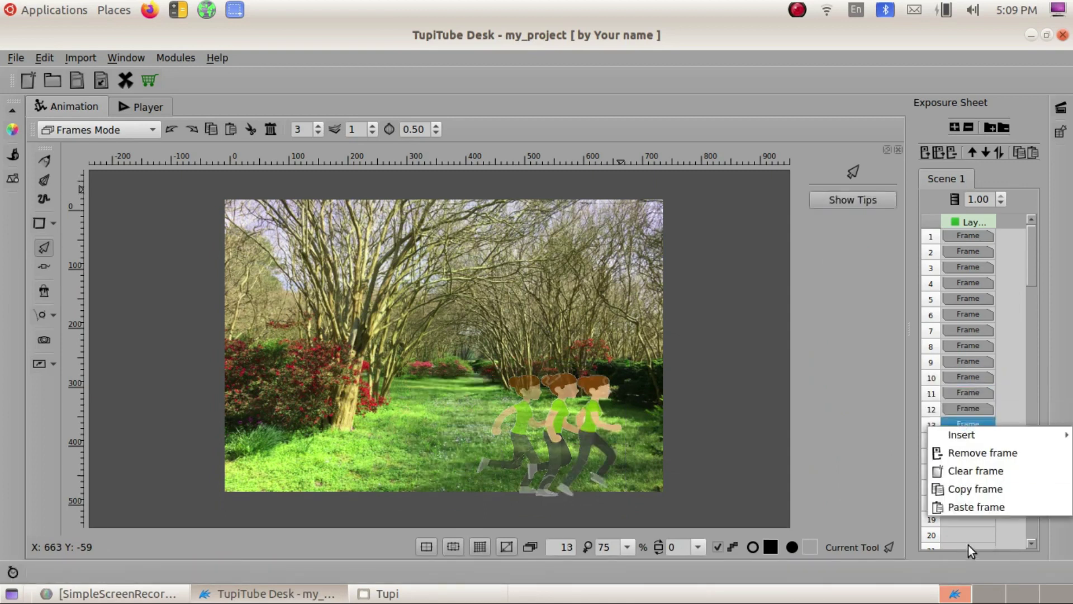
pyautogui.click(974, 507)
# Move the frame 13 runner horizontally ahead of the frame 12 pose, to X 678, Y 380
pyautogui.click(524, 423)
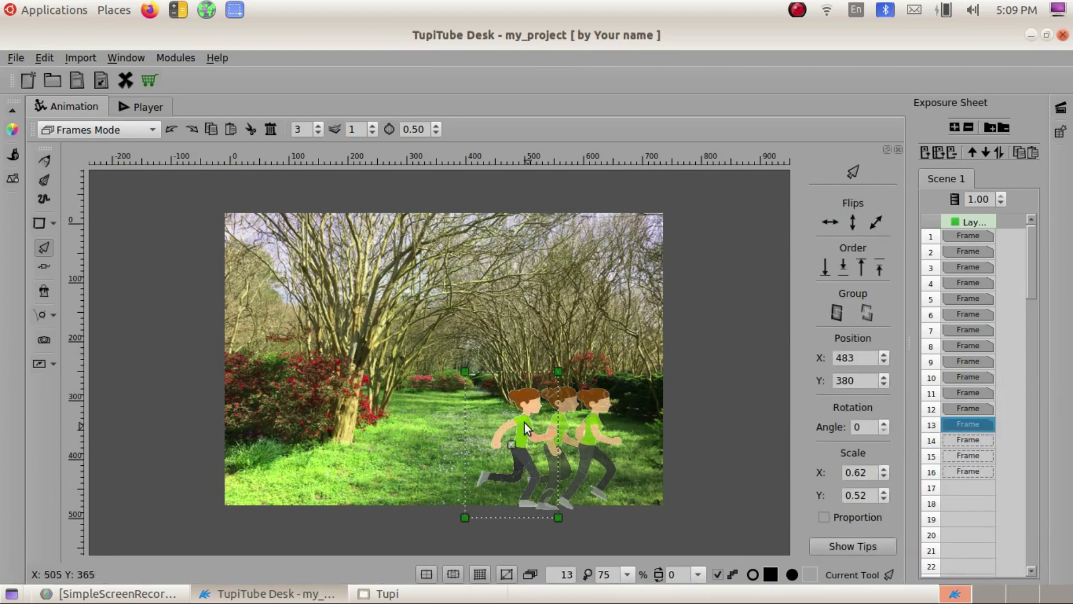
pyautogui.press('Right')
pyautogui.press('Right')
pyautogui.press('Right')
pyautogui.press('Right')
pyautogui.press('Right')
pyautogui.press('Right')
pyautogui.press('Right')
pyautogui.press('Right')
pyautogui.press('Right')
pyautogui.press('Right')
pyautogui.press('Right')
pyautogui.press('Right')
pyautogui.press('Right')
pyautogui.press('Right')
pyautogui.press('Right')
pyautogui.press('Right')
pyautogui.press('Right')
pyautogui.press('Right')
pyautogui.press('Right')
pyautogui.press('Right')
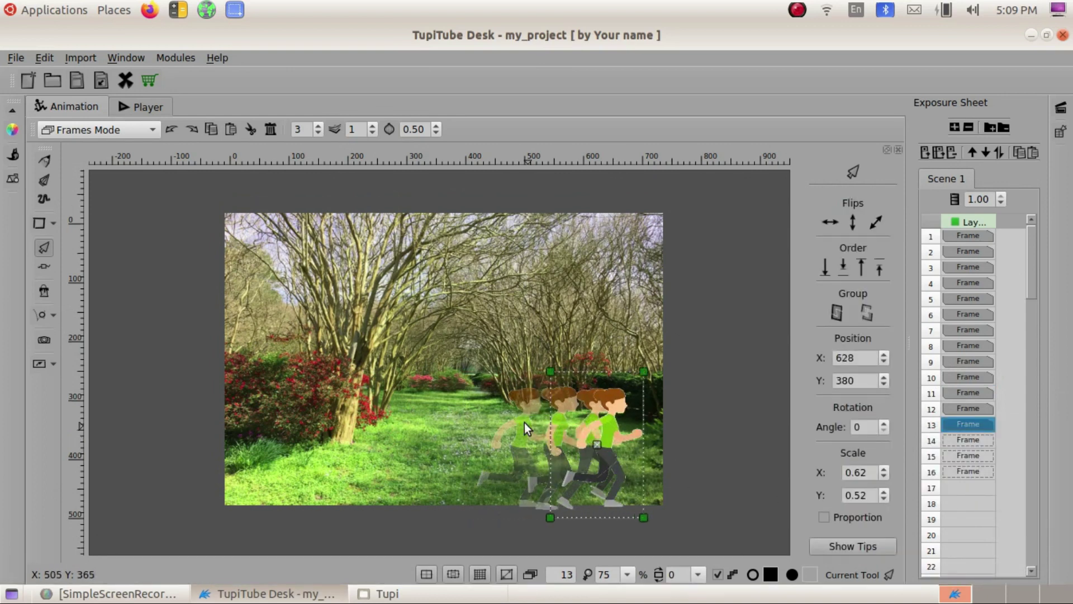
pyautogui.press('Right')
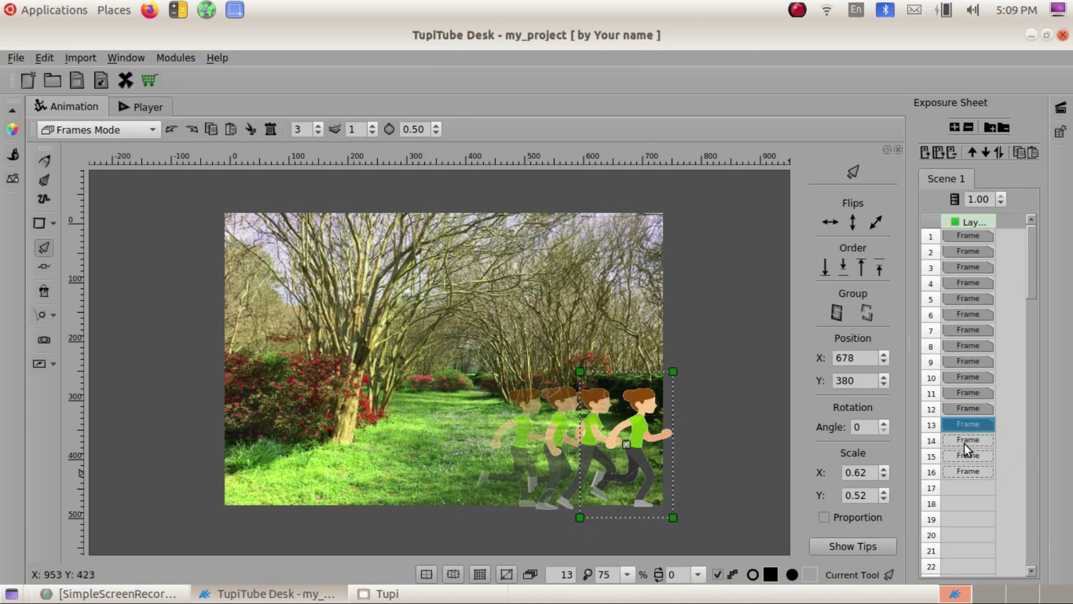
# Copy frame 11 and paste it into frame 14
pyautogui.click(962, 392)
pyautogui.rightClick(961, 391)
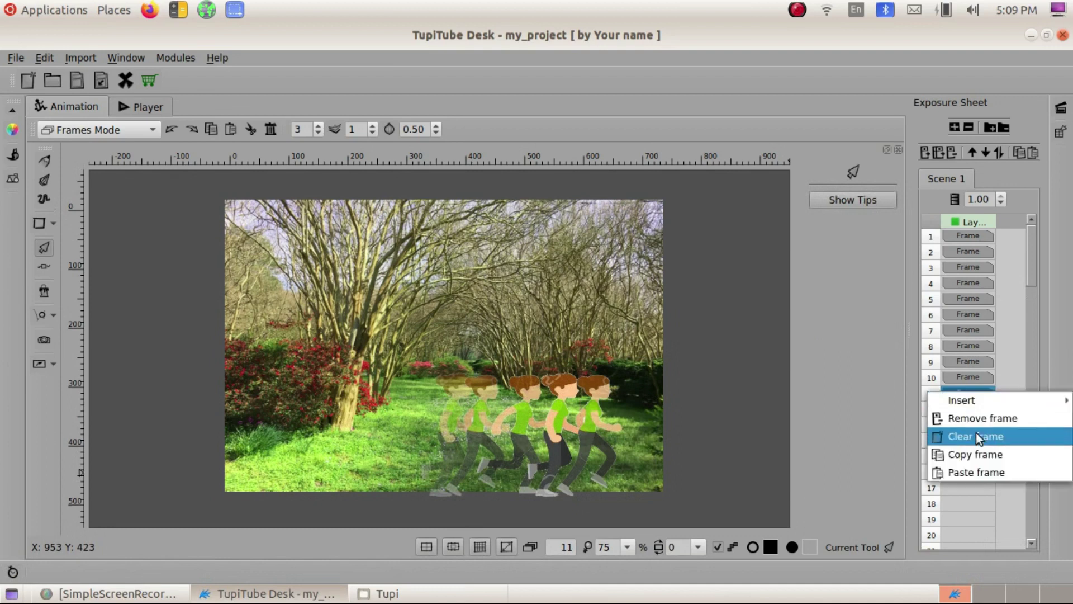
pyautogui.click(973, 450)
pyautogui.click(958, 441)
pyautogui.rightClick(957, 441)
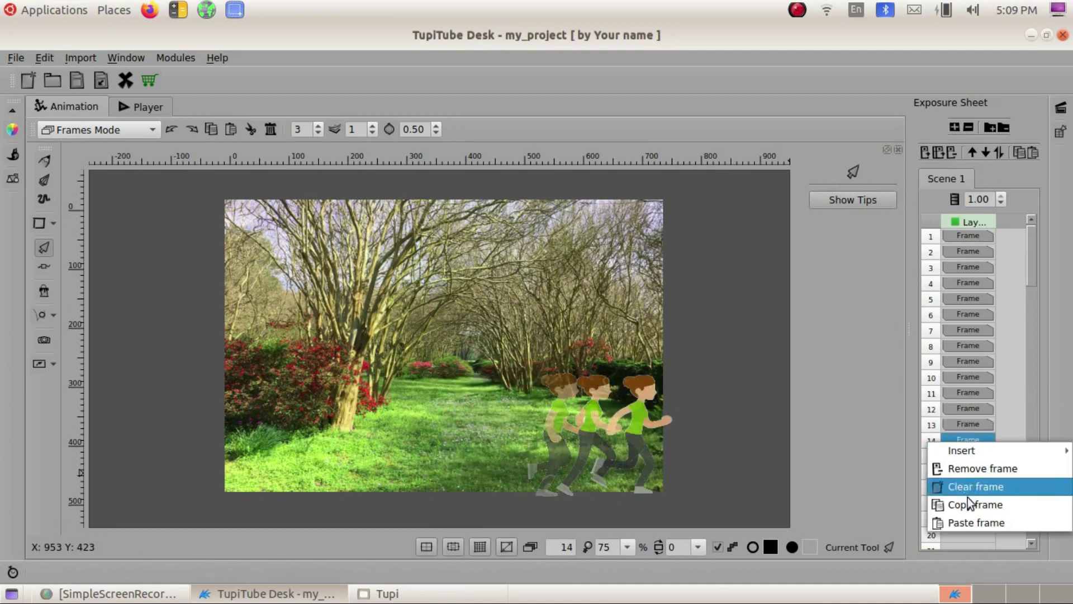
pyautogui.click(968, 522)
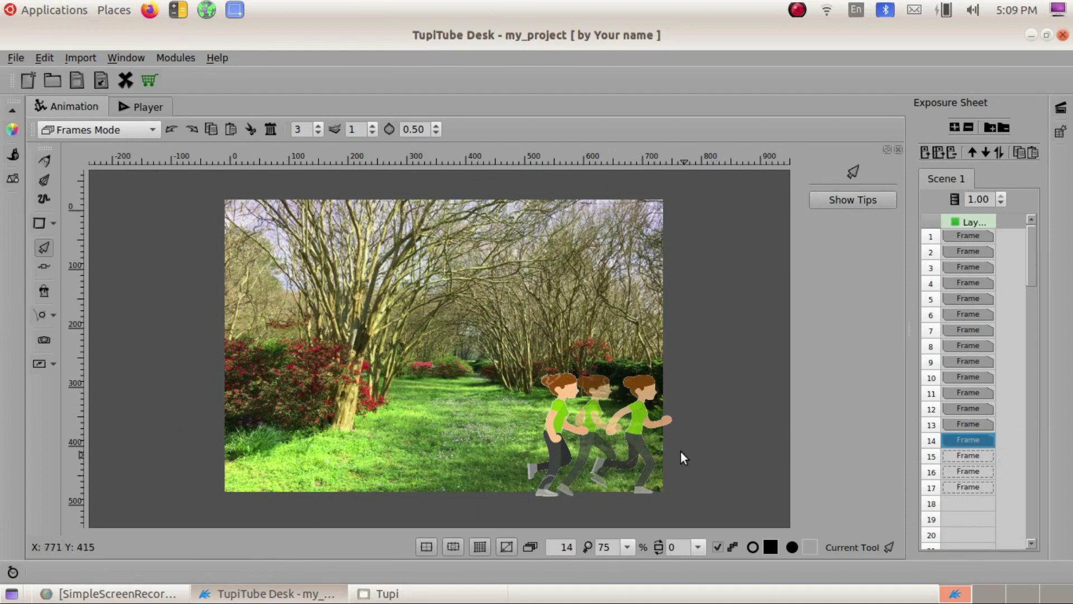
# Move the frame 14 runner horizontally past the background's far edge, to X 737, Y 381
pyautogui.click(549, 413)
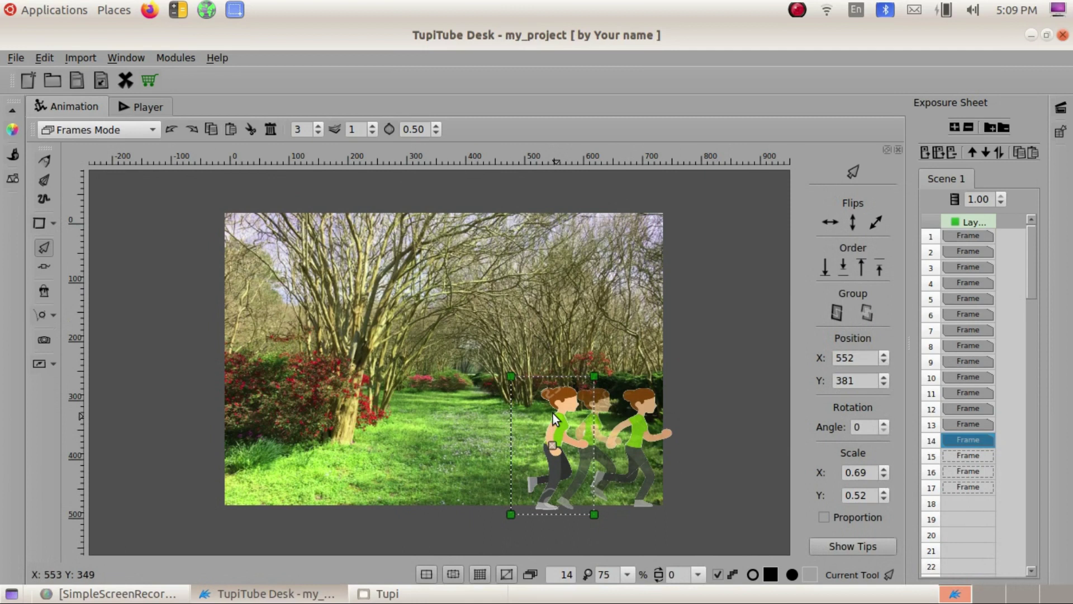
pyautogui.press('Right')
pyautogui.press('Right')
pyautogui.press('Right')
pyautogui.press('Right')
pyautogui.press('Right')
pyautogui.press('Right')
pyautogui.press('Right')
pyautogui.press('Right')
pyautogui.press('Right')
pyautogui.press('Right')
pyautogui.press('Right')
pyautogui.press('Right')
pyautogui.press('Right')
pyautogui.press('Right')
pyautogui.press('Right')
pyautogui.press('Right')
pyautogui.press('Right')
pyautogui.press('Right')
pyautogui.press('Right')
pyautogui.press('Right')
pyautogui.press('Right')
pyautogui.press('Right')
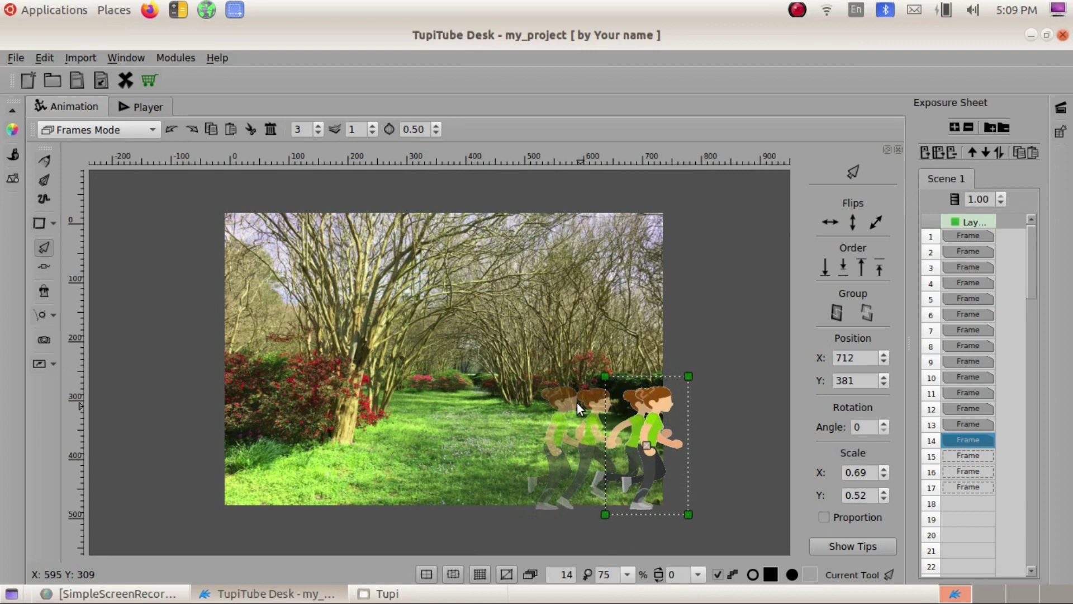
pyautogui.press('Right')
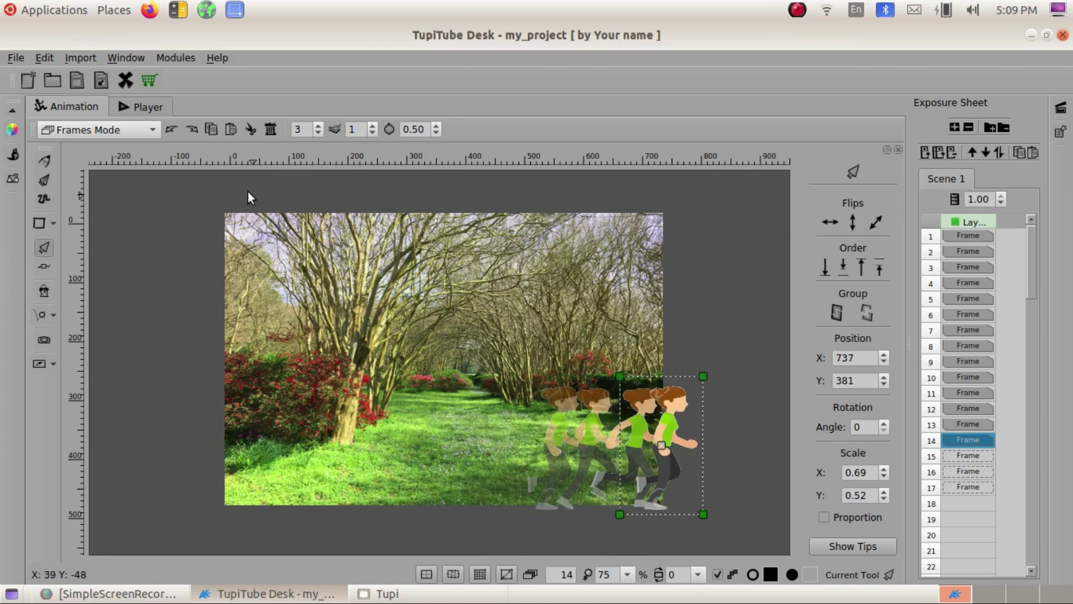
# Preview the animation in the player at 5 FPS
pyautogui.click(145, 107)
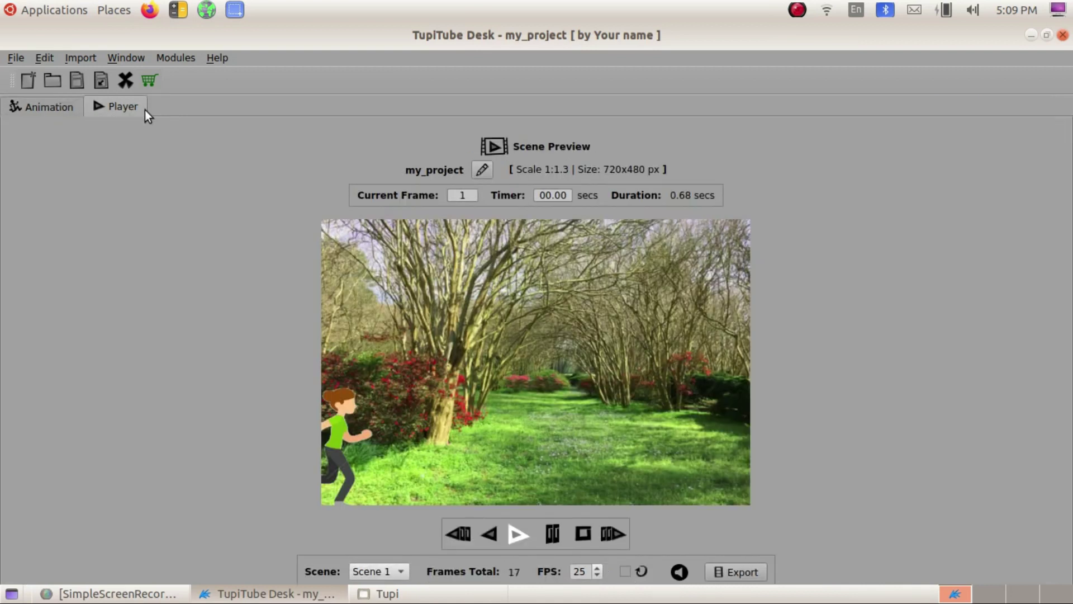
pyautogui.moveTo(586, 573); pyautogui.dragTo(536, 574)
pyautogui.write('5')
pyautogui.click(516, 534)
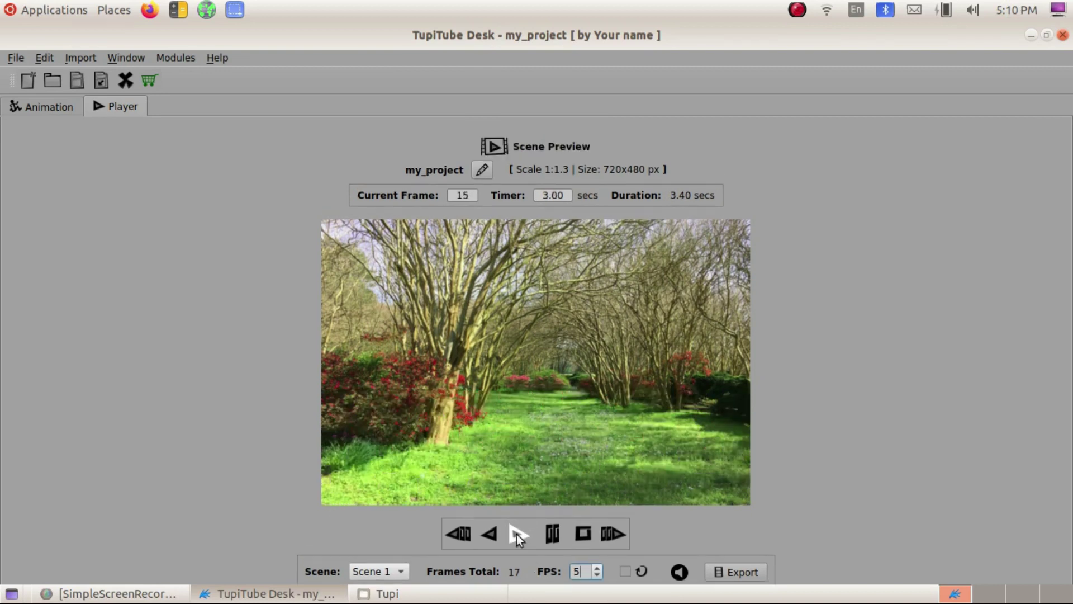
# Set the playback rate to 3 FPS and play the scene preview
pyautogui.doubleClick(574, 570)
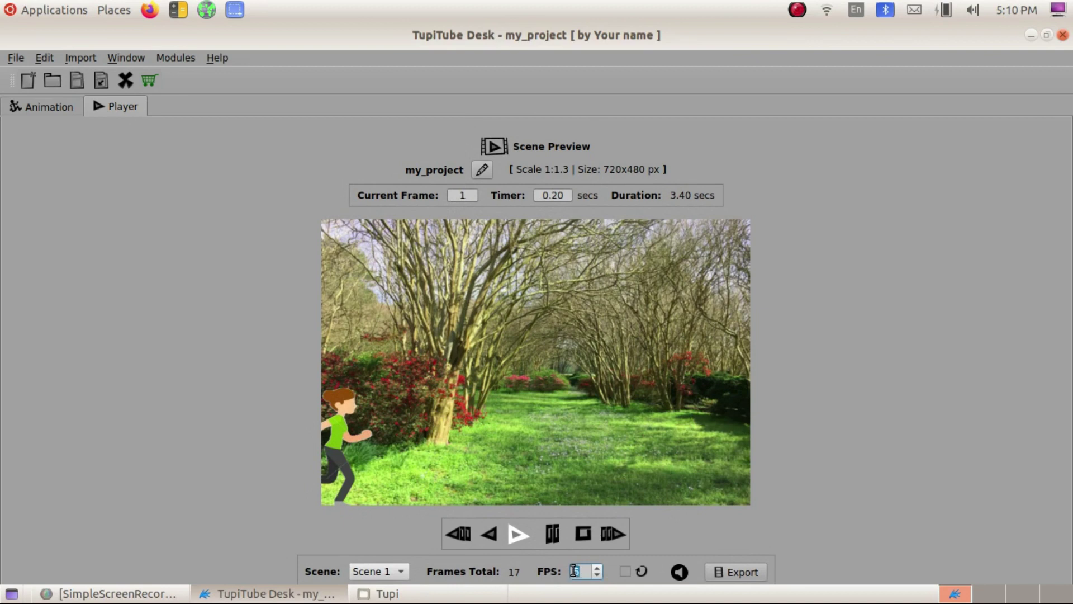
pyautogui.write('3')
pyautogui.click(515, 538)
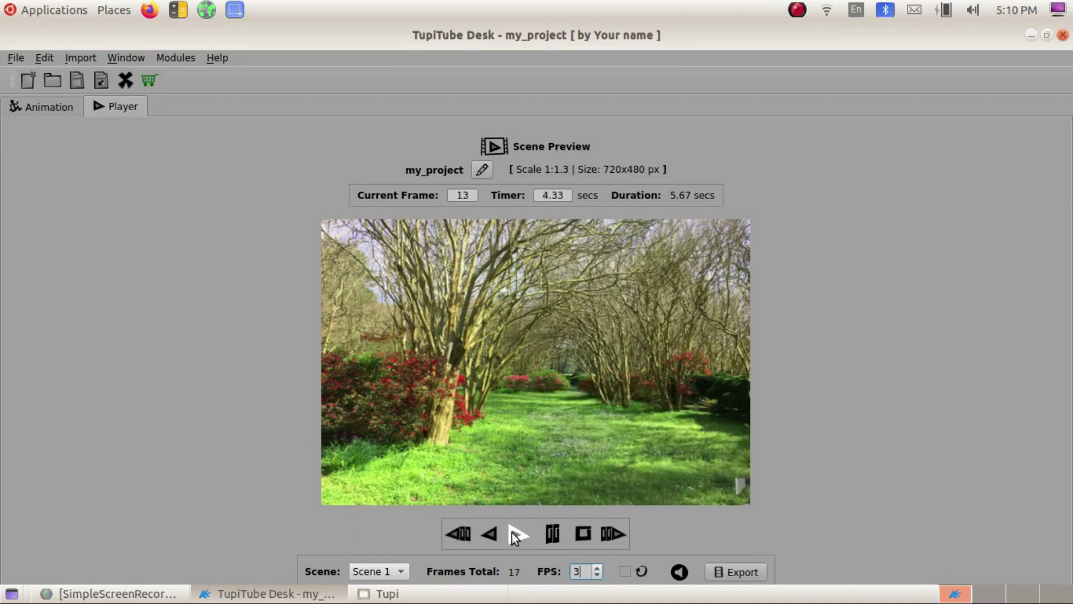
pyautogui.click(514, 537)
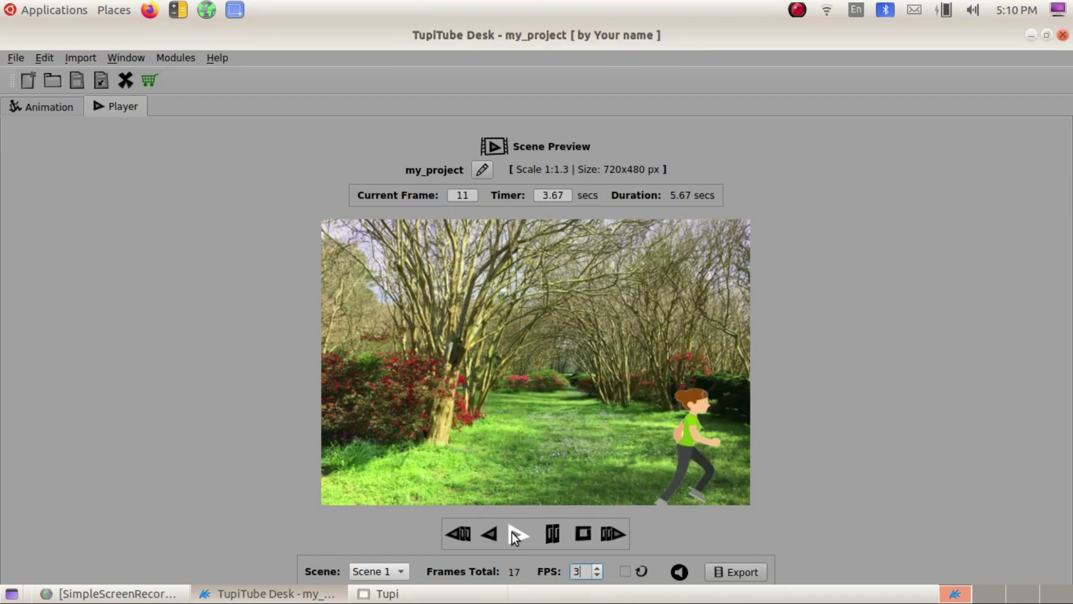
# Export Scene 1 as an MP4 video named my_project.mp4 in the Tupi folder at 3 FPS
pyautogui.click(36, 106)
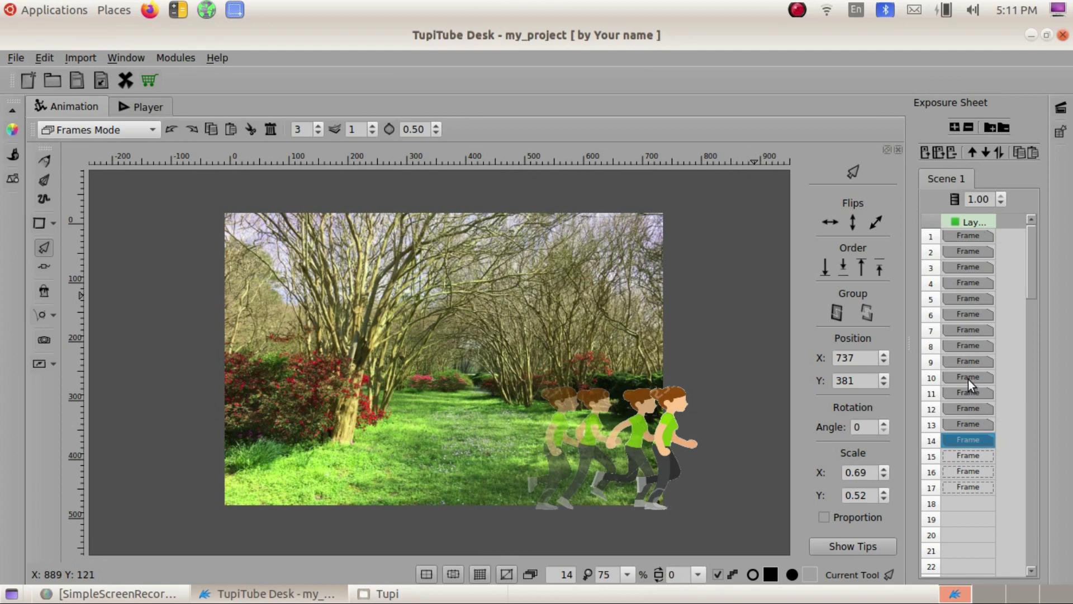
pyautogui.click(13, 58)
pyautogui.click(46, 200)
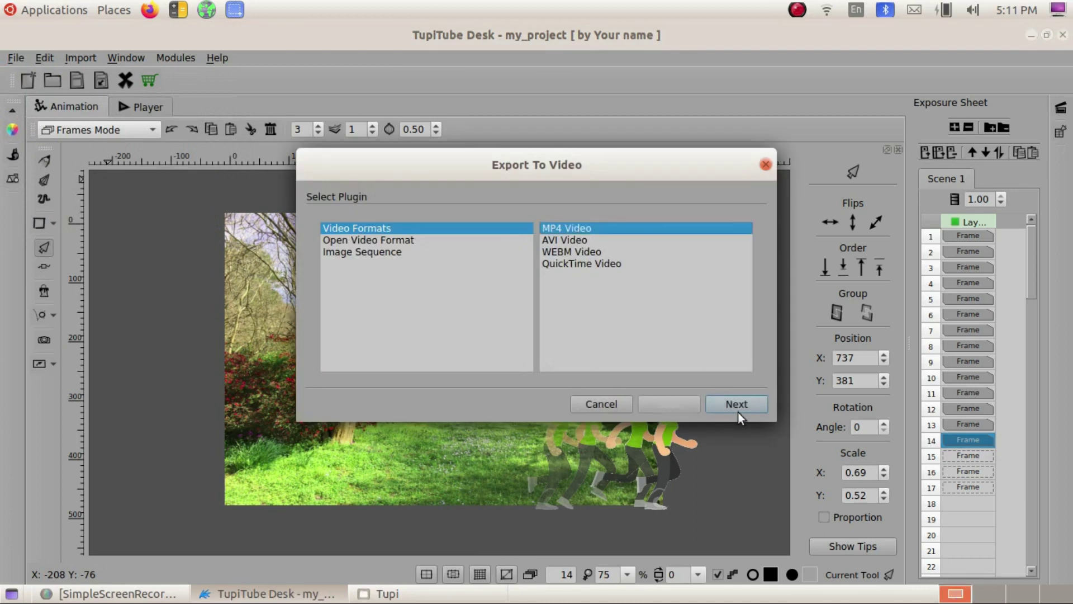
pyautogui.click(736, 403)
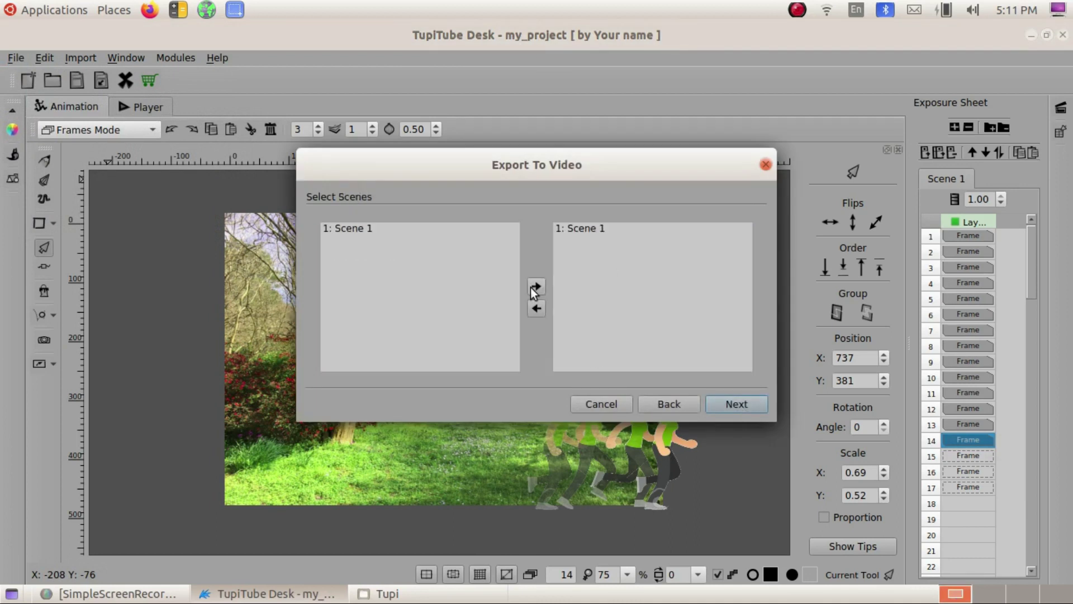
pyautogui.click(748, 404)
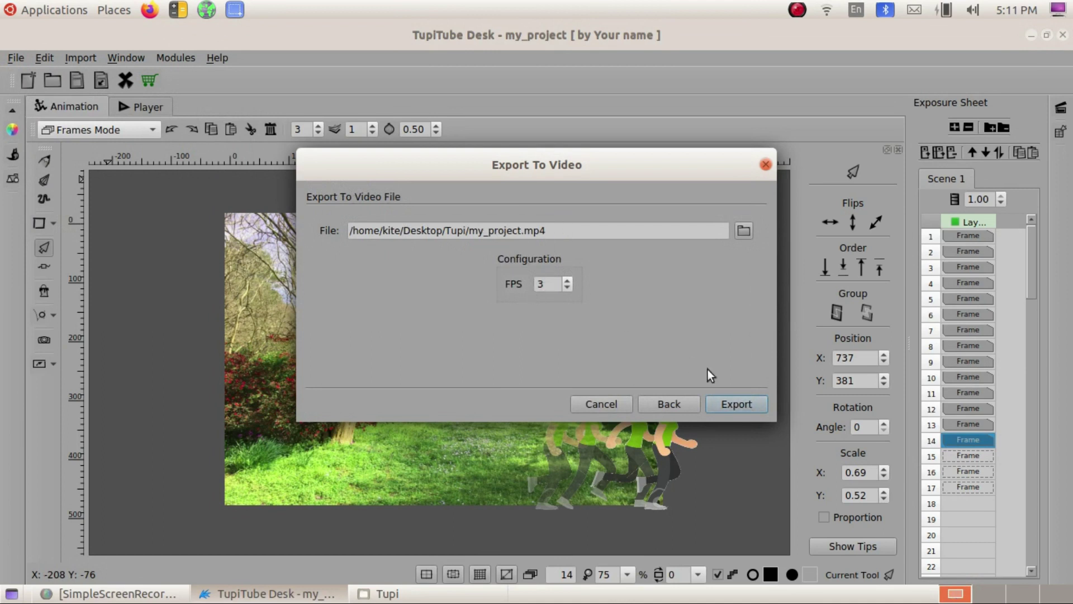
pyautogui.click(730, 402)
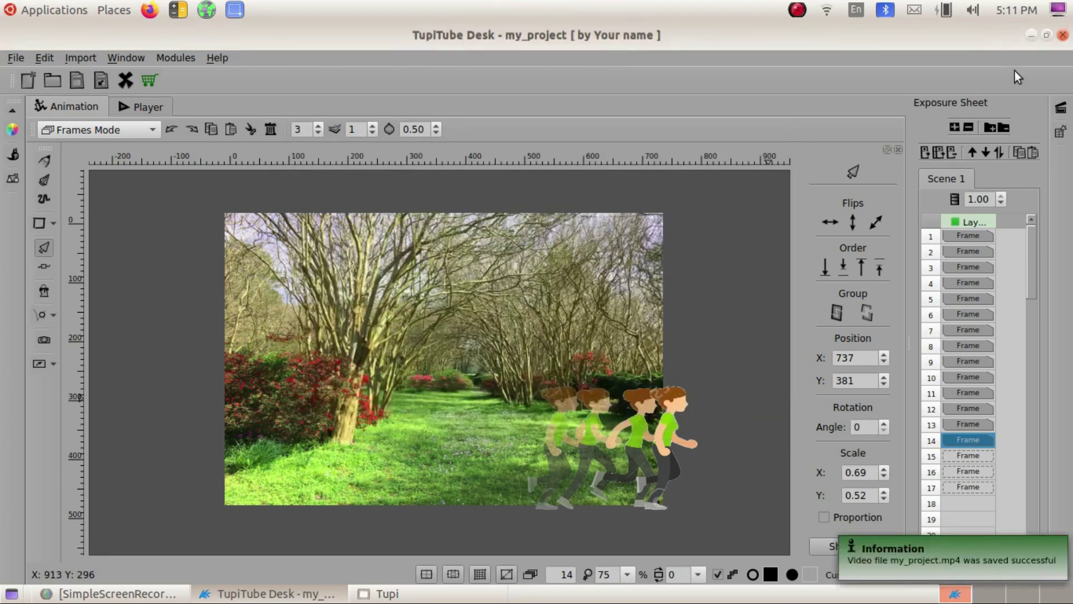
# Minimize the animation window and play the exported my_project.mp4 from the Tupi folder in the file manager
pyautogui.click(1029, 35)
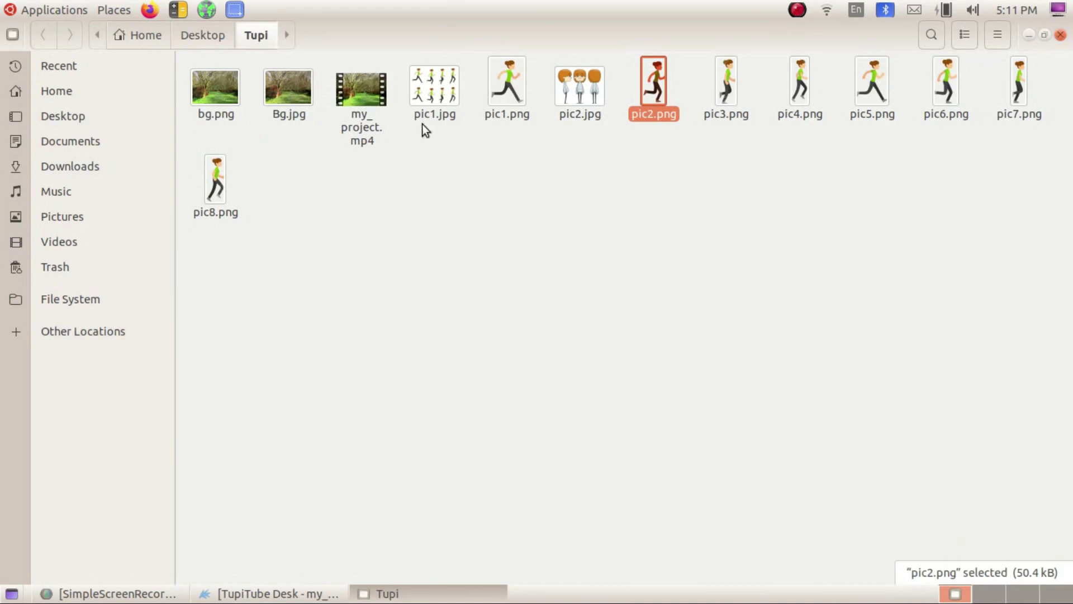
pyautogui.doubleClick(361, 92)
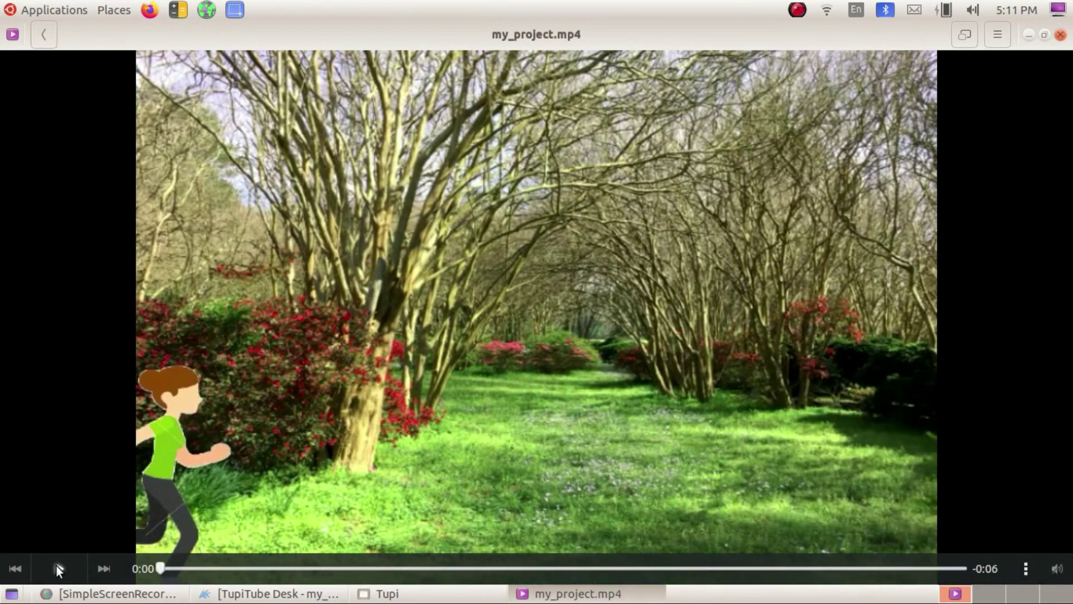
pyautogui.click(796, 11)
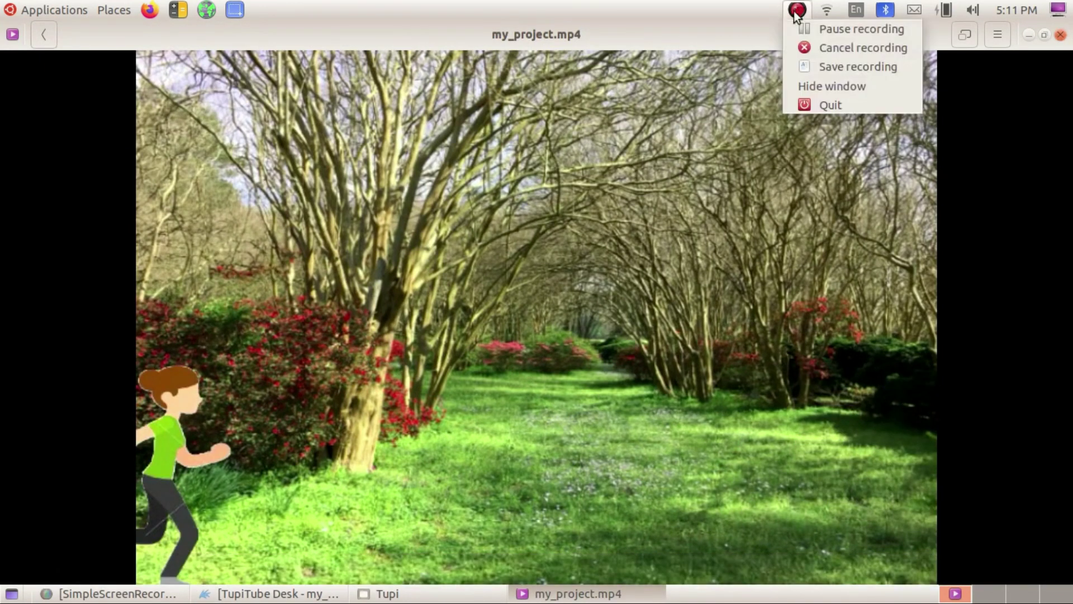